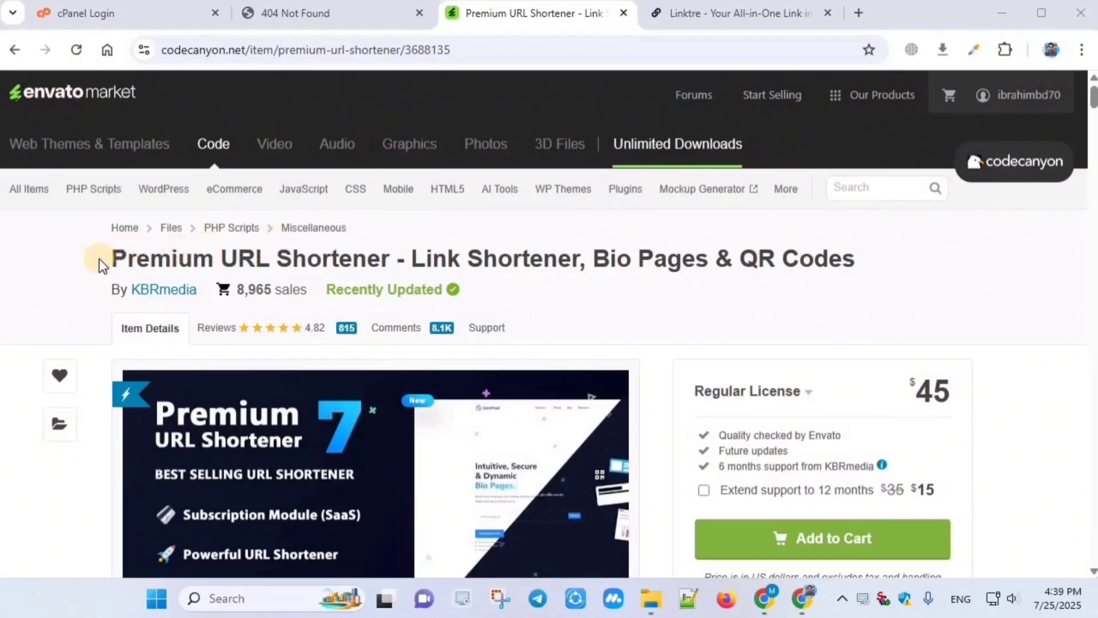
Step: Highlight the Premium URL Shortener title and its $45 price on the CodeCanyon page
drag(100, 257, 865, 263)
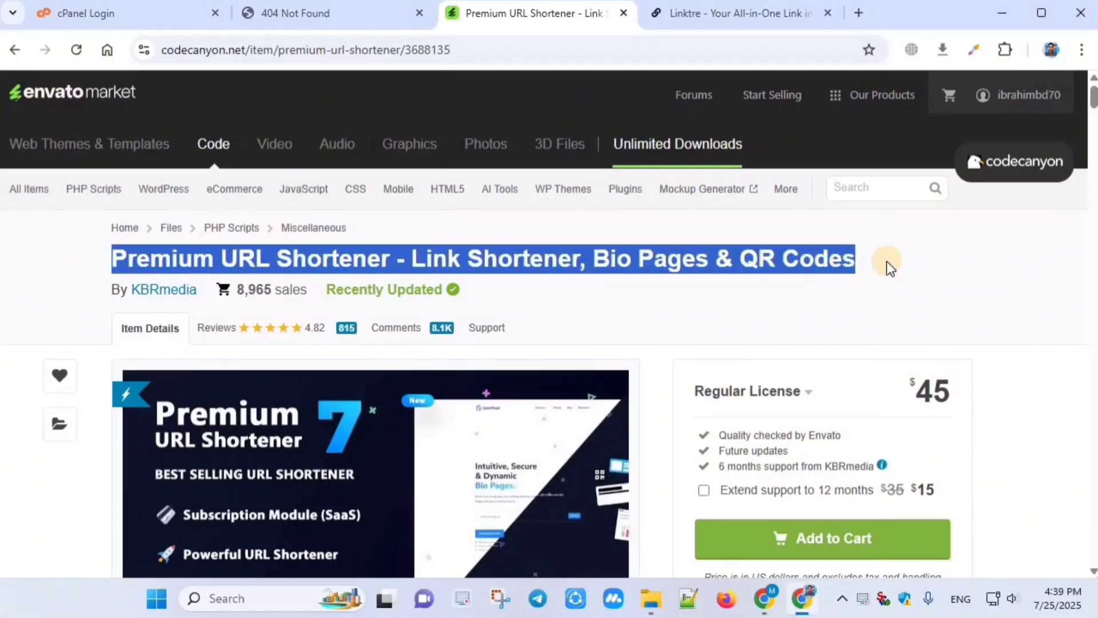
click(874, 260)
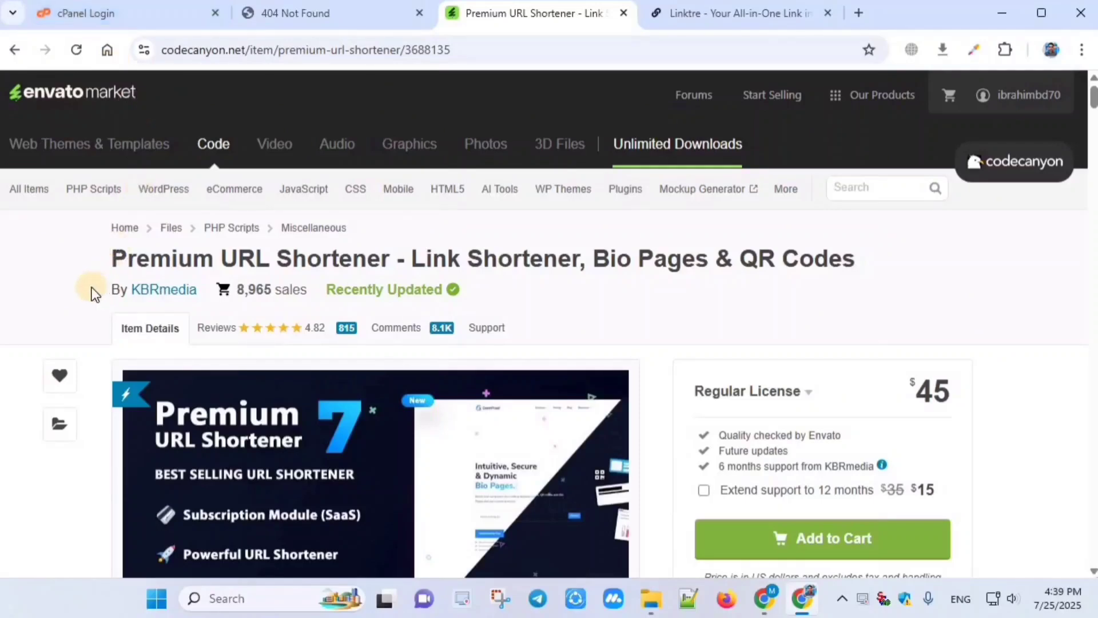
scroll(578, 278, down, 5)
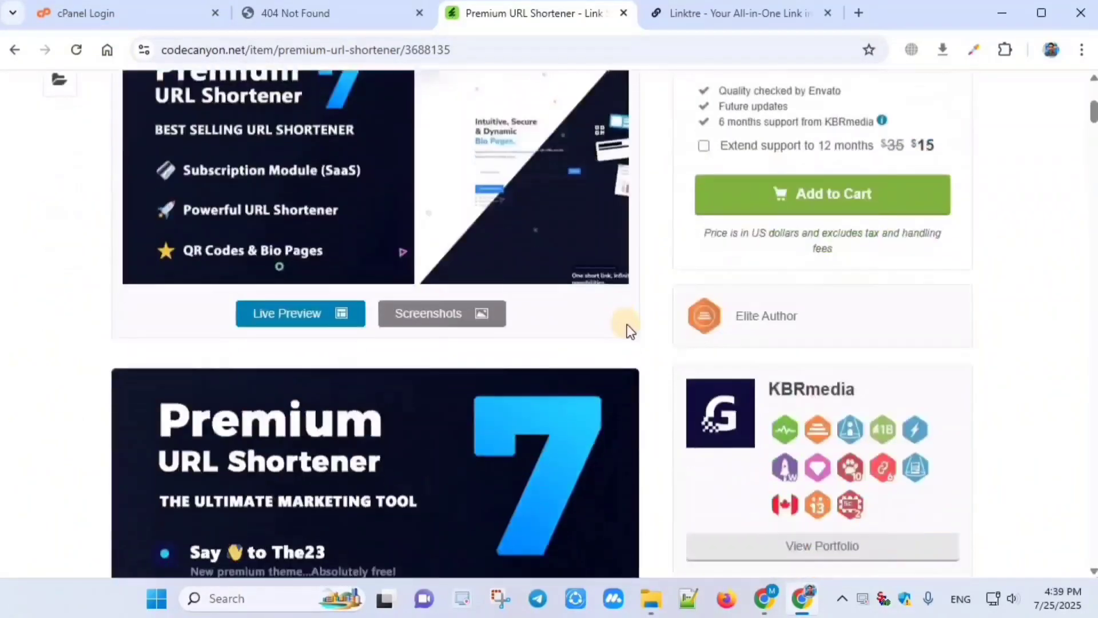
scroll(650, 330, up, 4)
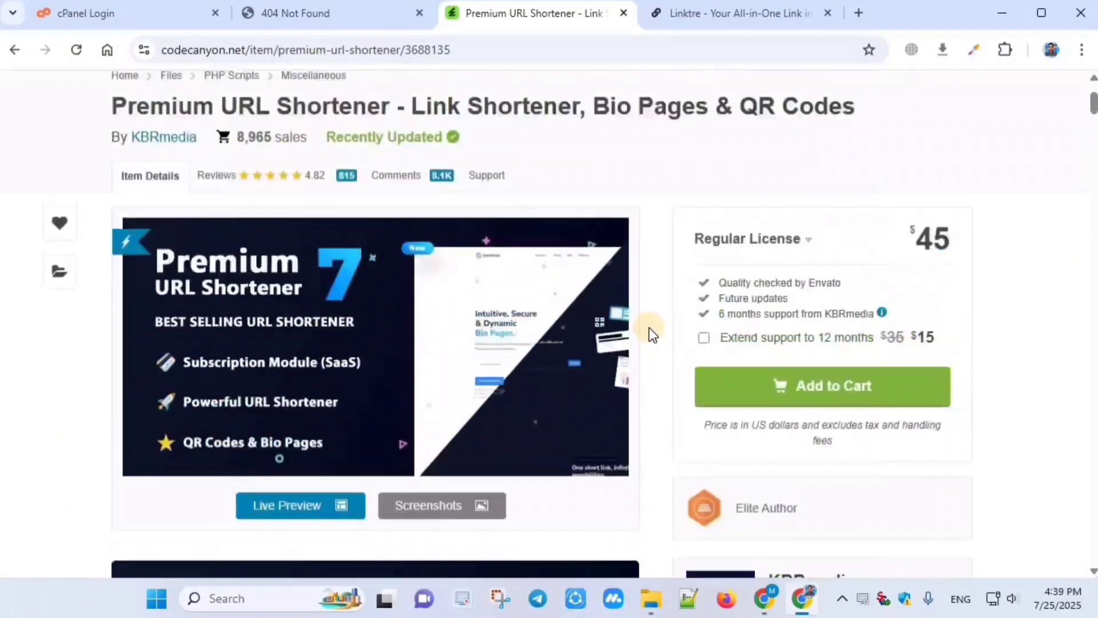
scroll(572, 218, up, 2)
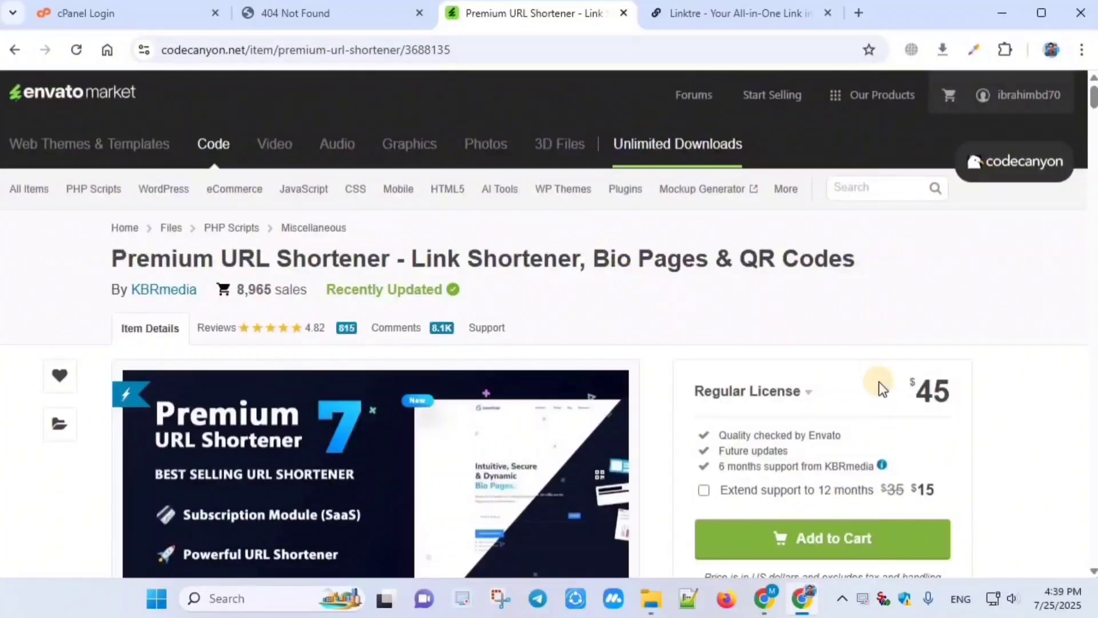
drag(908, 385, 984, 389)
click(982, 388)
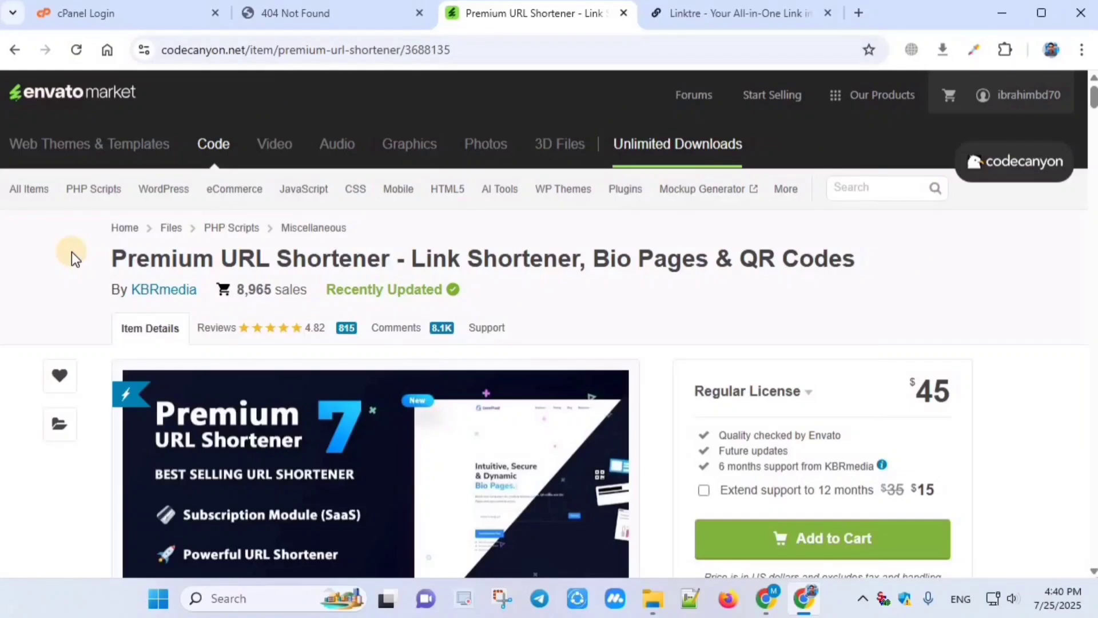
Step: Highlight the full product title once more, then switch to the Linktre demo tab
drag(114, 261, 880, 259)
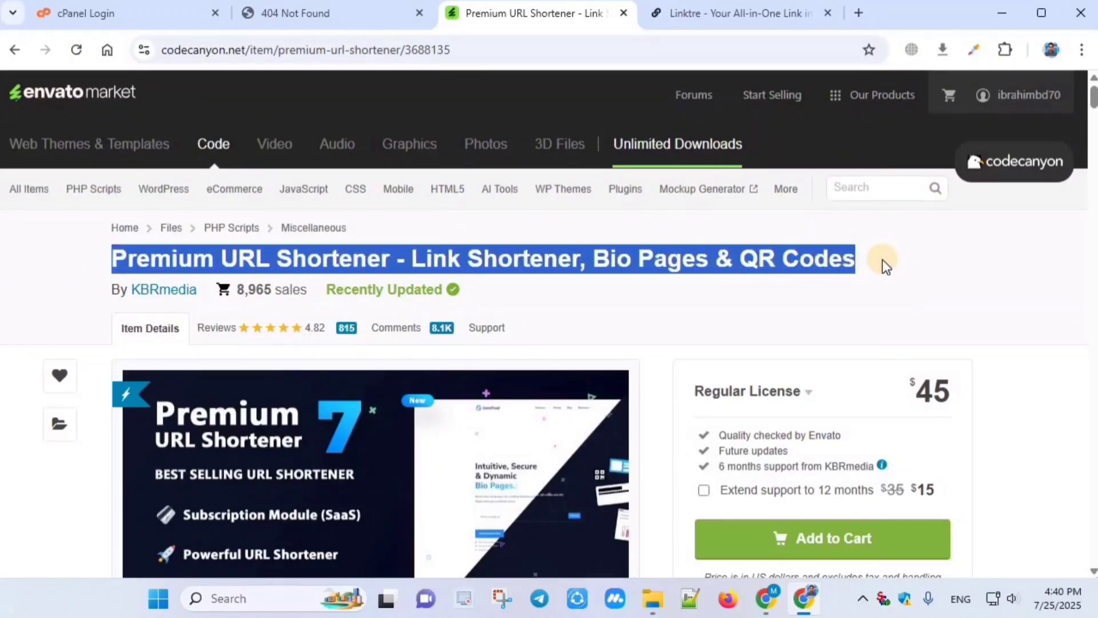
click(879, 264)
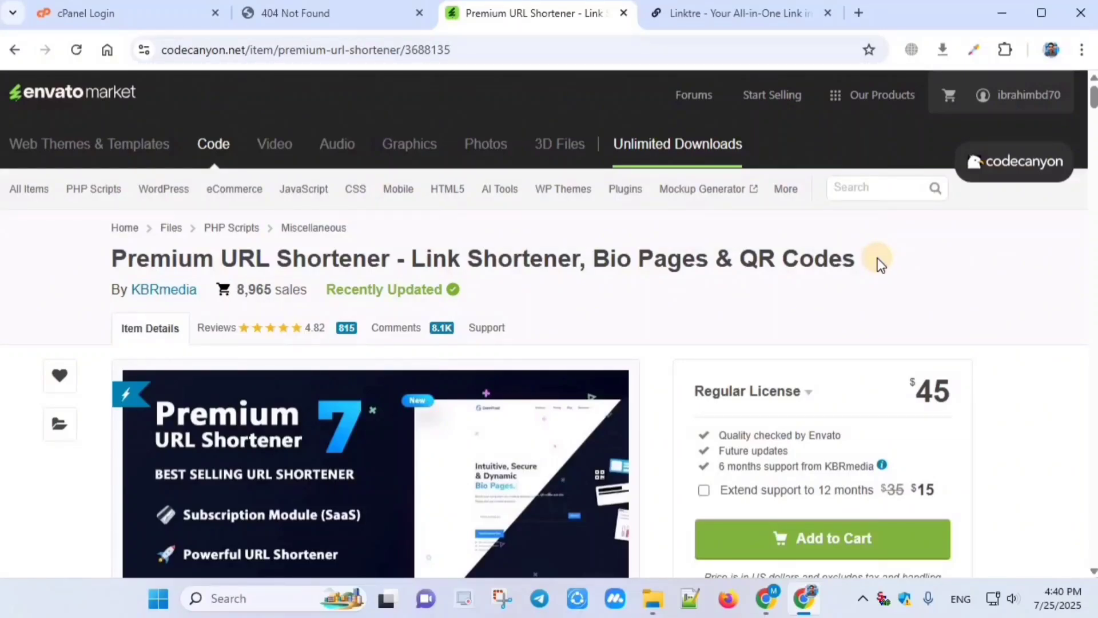
scroll(393, 389, down, 3)
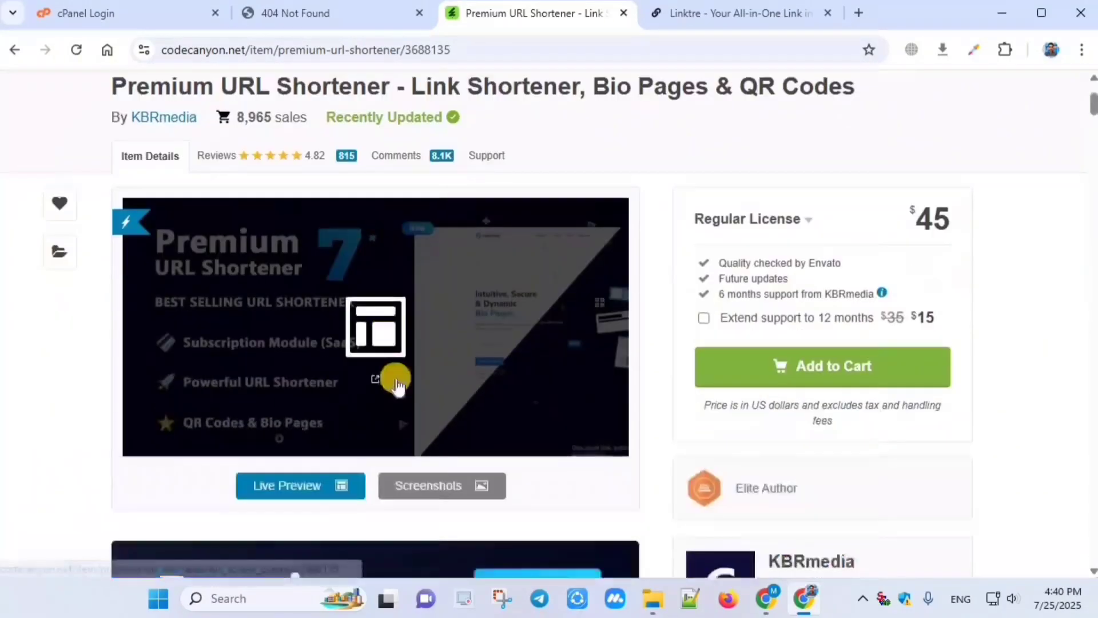
scroll(392, 380, up, 3)
click(686, 13)
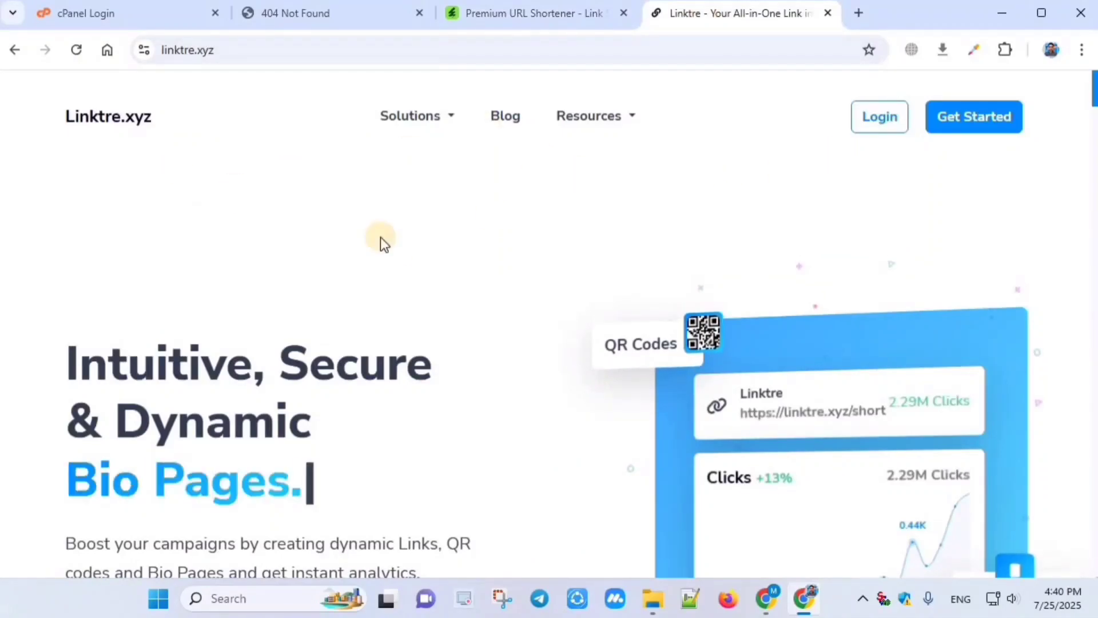
Step: Look over the Linktre.xyz homepage's URL box and its full site address
scroll(395, 224, down, 3)
scroll(375, 221, up, 3)
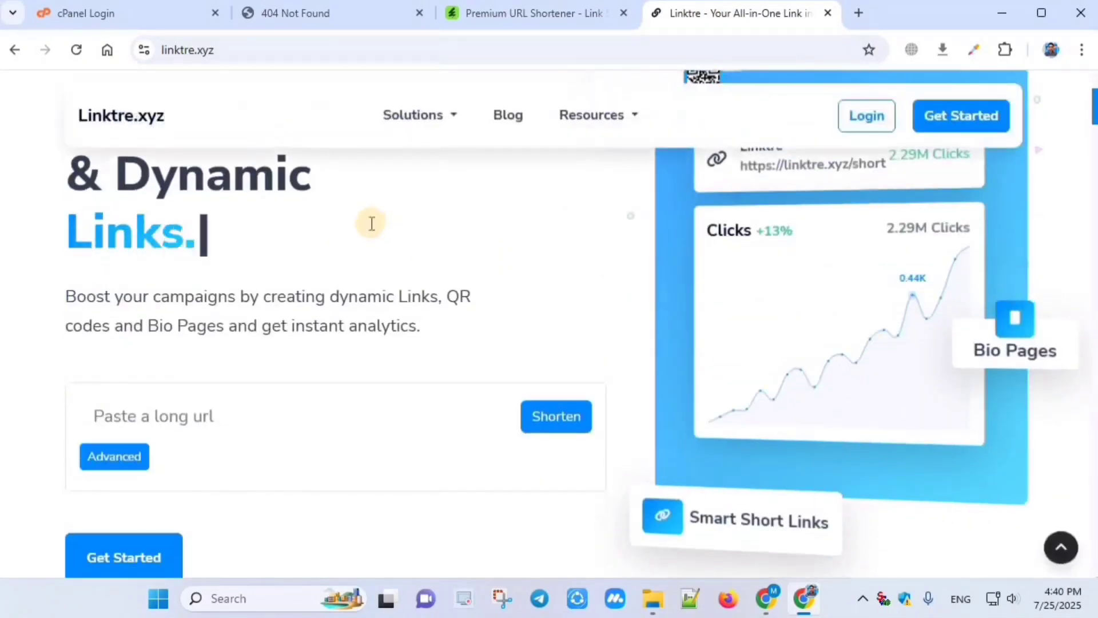
scroll(226, 183, down, 6)
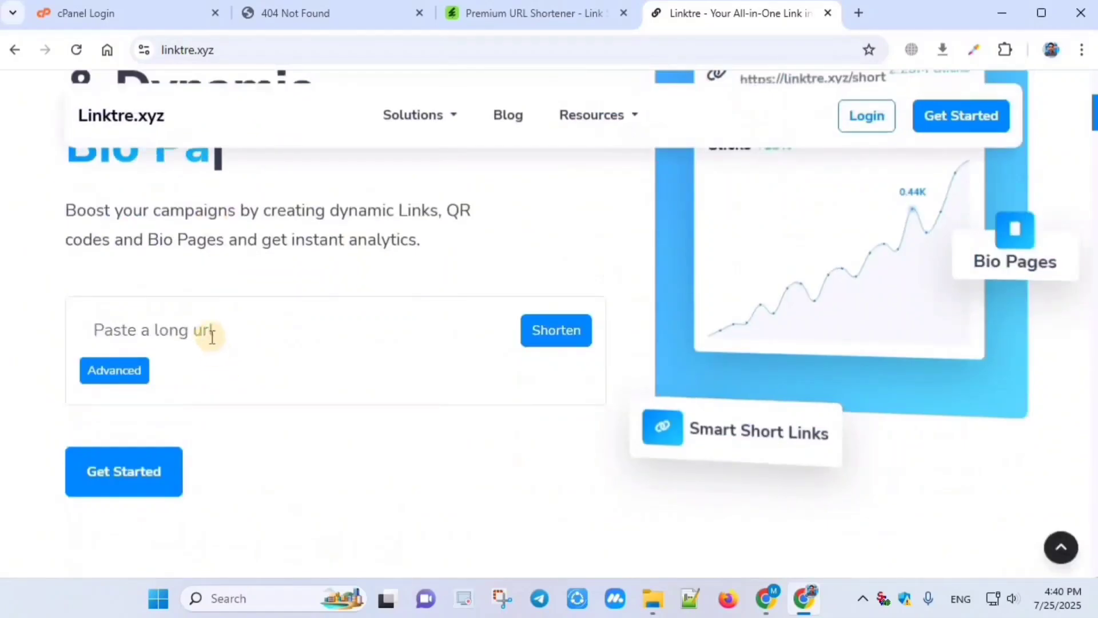
click(207, 332)
scroll(257, 172, up, 3)
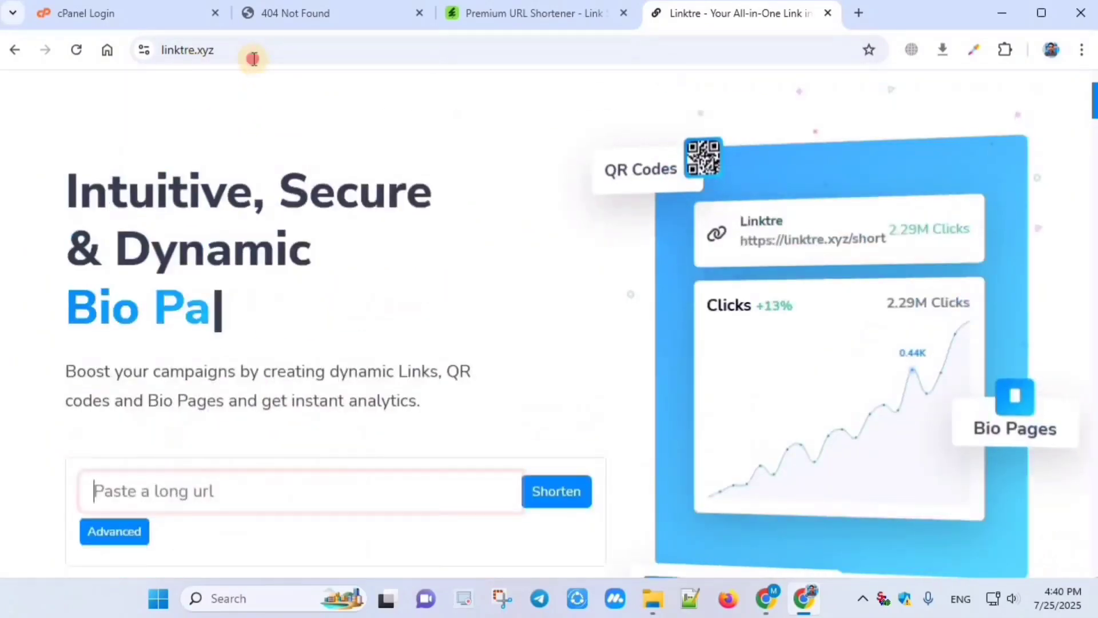
click(173, 50)
click(224, 50)
click(277, 48)
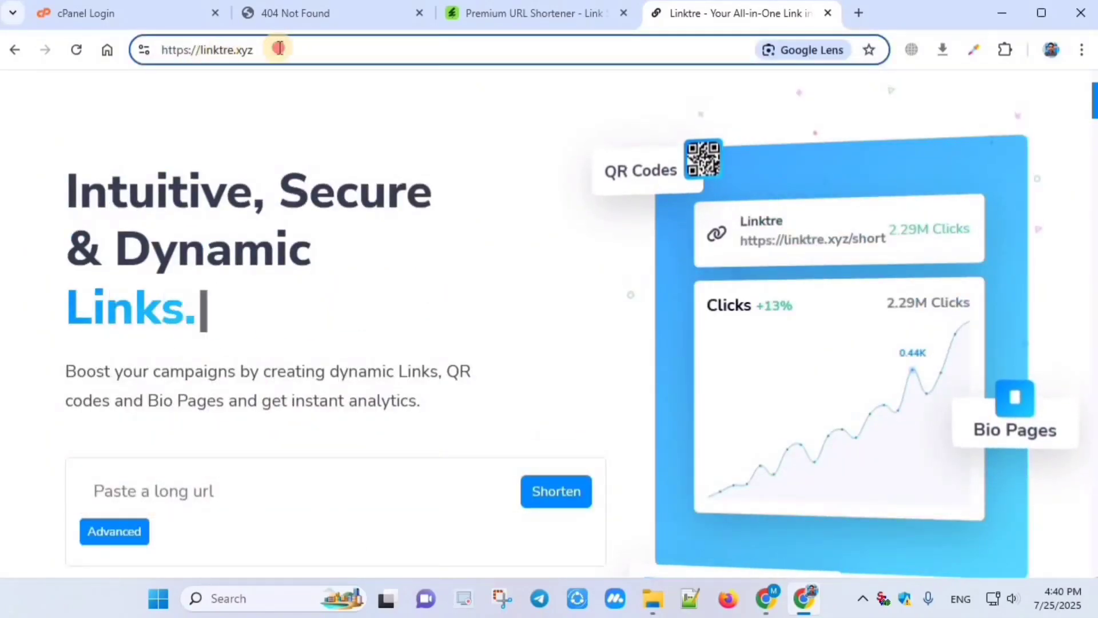
drag(302, 48, 118, 48)
click(284, 48)
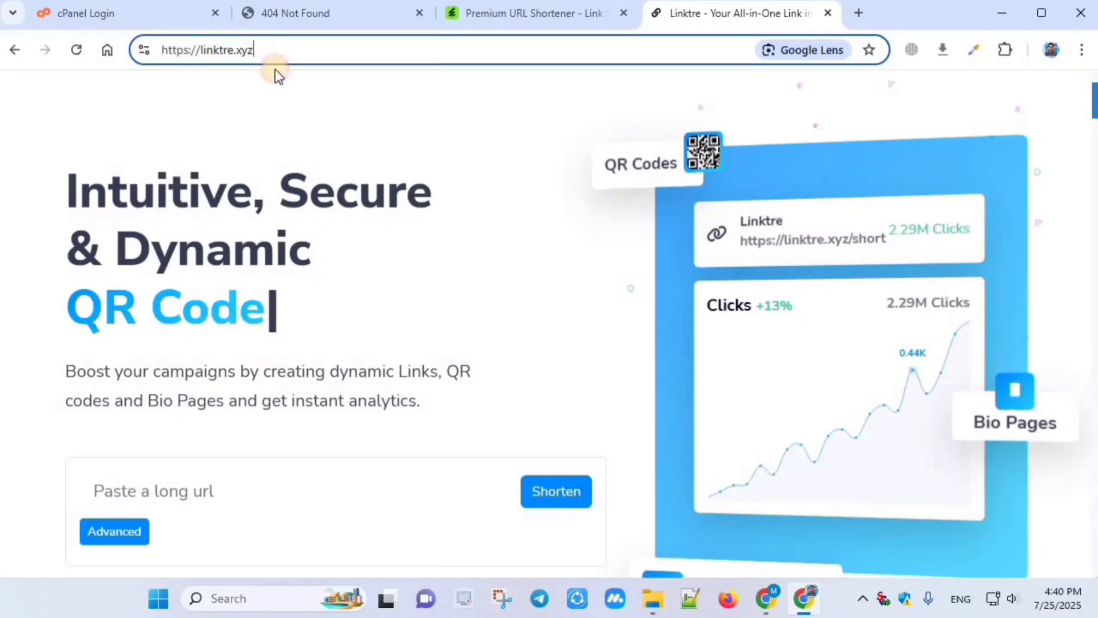
click(219, 91)
Step: Scroll through the Linktre.xyz demo homepage to browse its features
scroll(241, 240, down, 4)
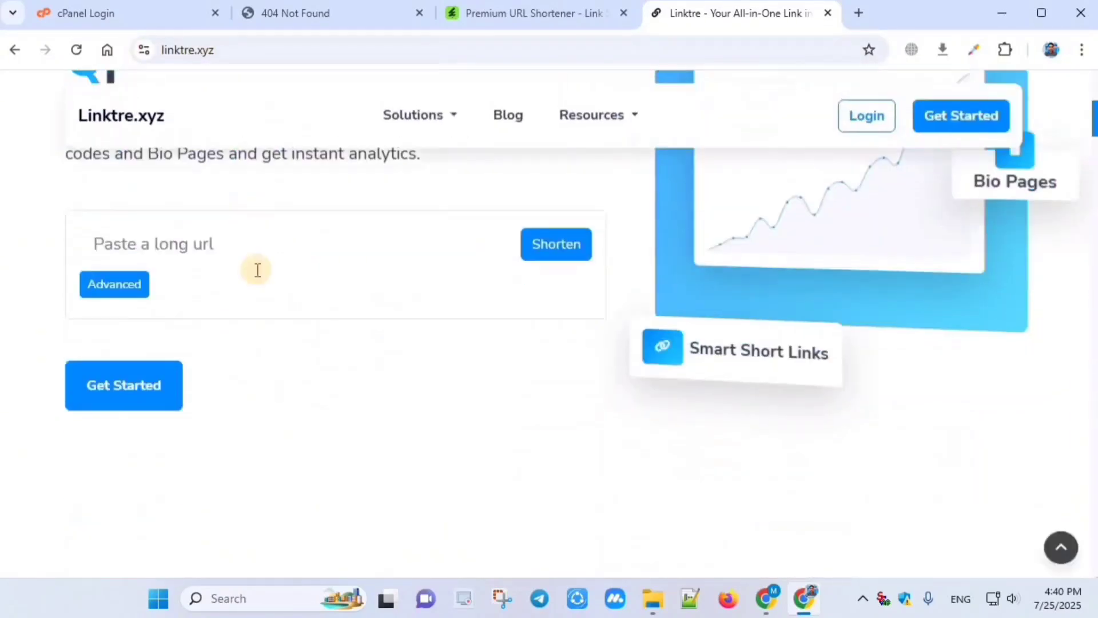
scroll(321, 294, up, 5)
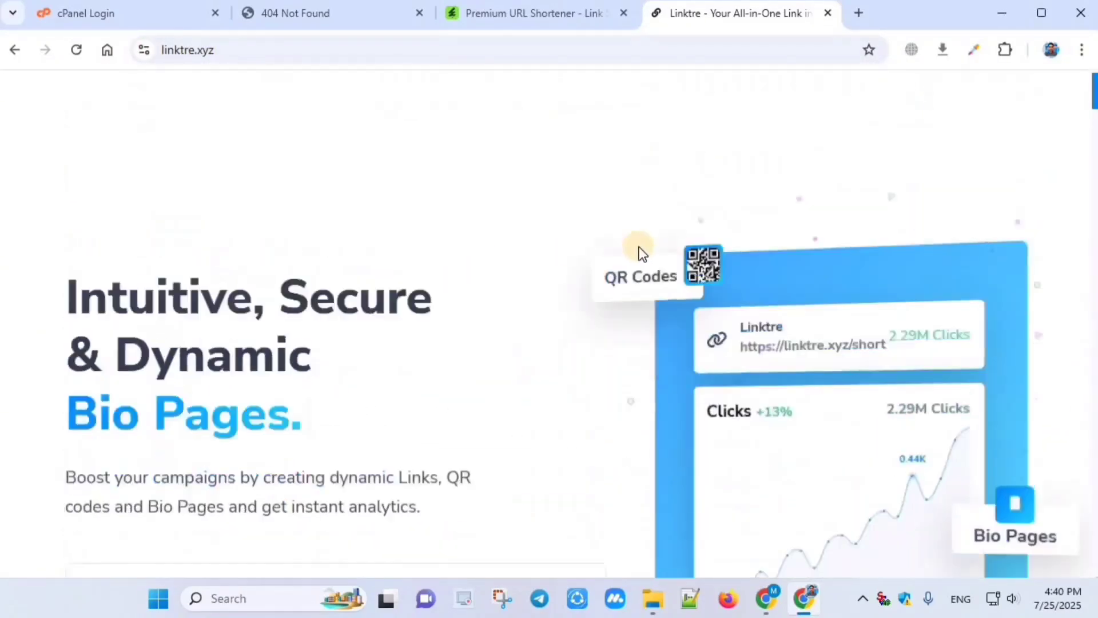
scroll(639, 245, down, 8)
scroll(592, 249, down, 15)
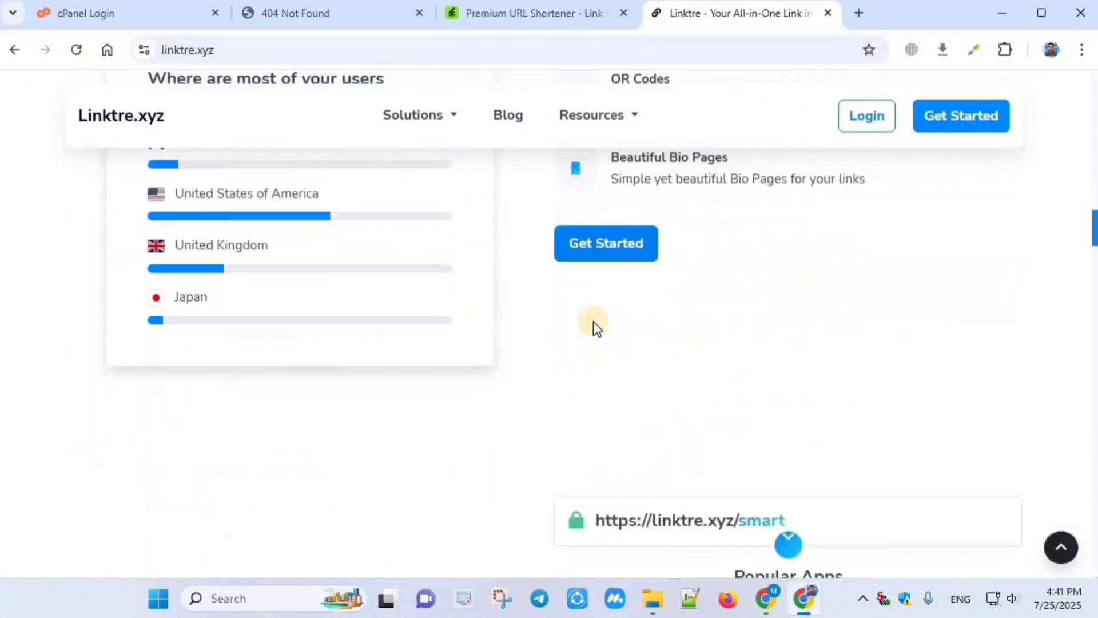
scroll(629, 326, down, 4)
scroll(675, 257, down, 5)
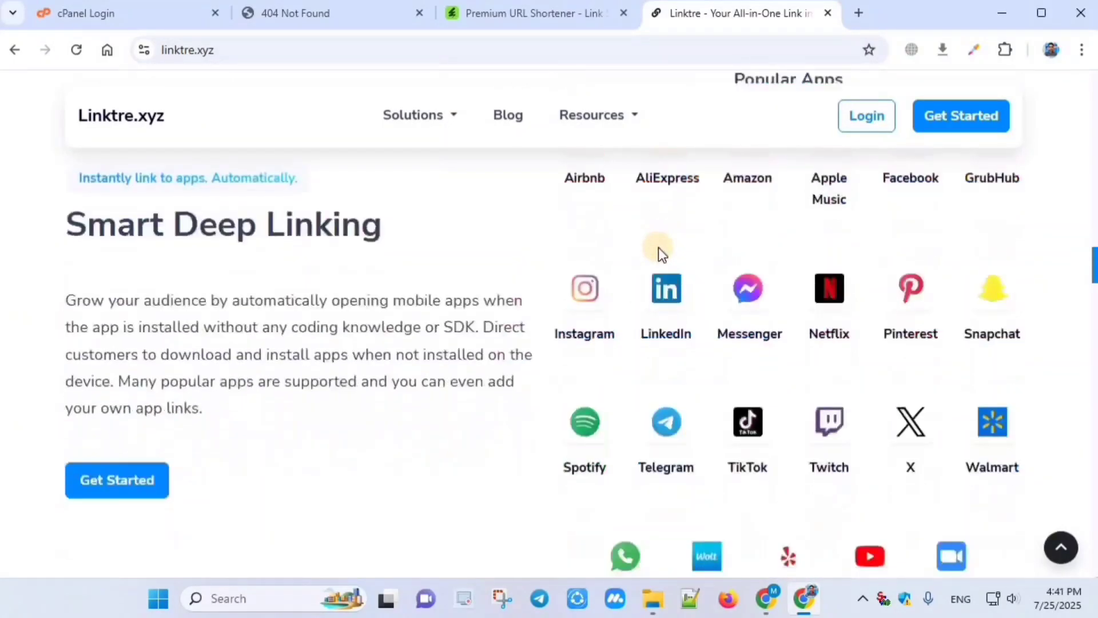
scroll(684, 311, up, 3)
scroll(619, 307, down, 5)
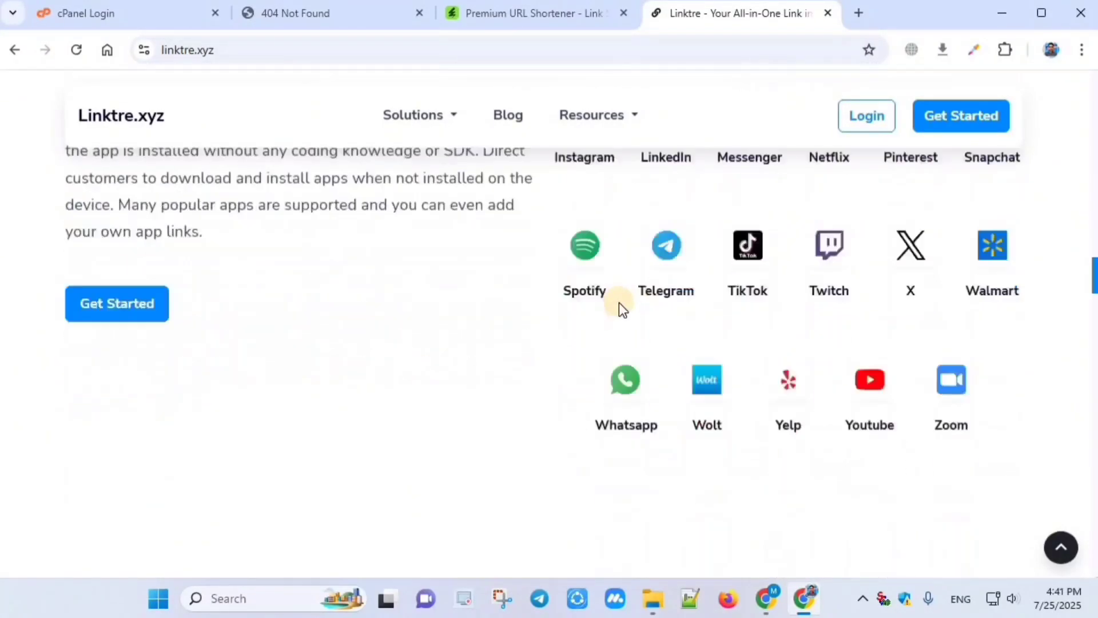
scroll(452, 309, down, 5)
scroll(492, 320, down, 6)
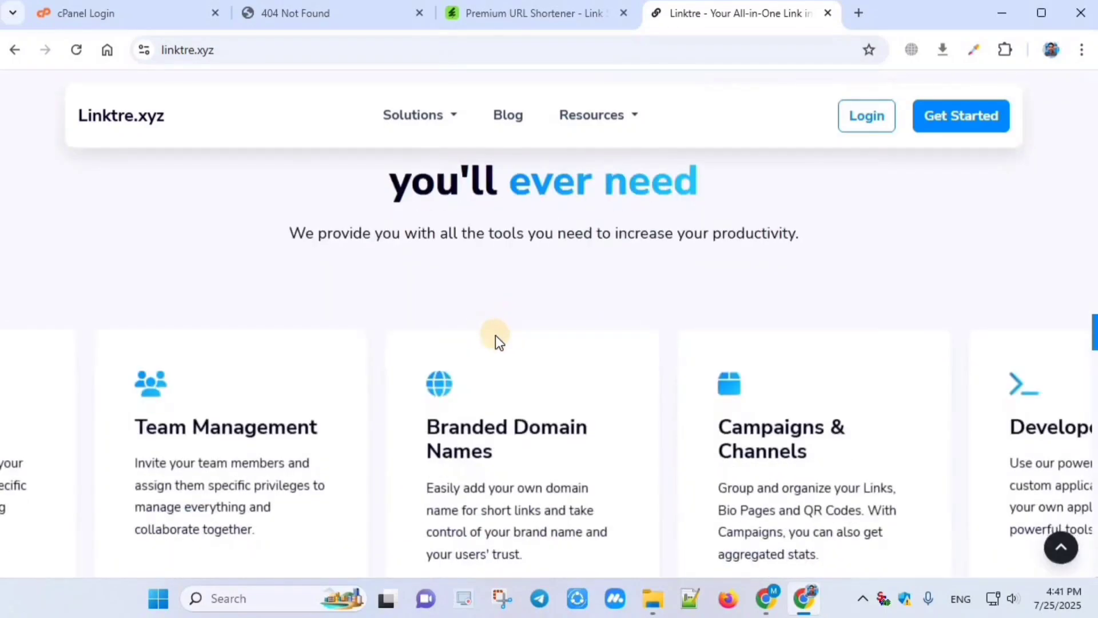
scroll(504, 337, up, 2)
scroll(517, 332, up, 15)
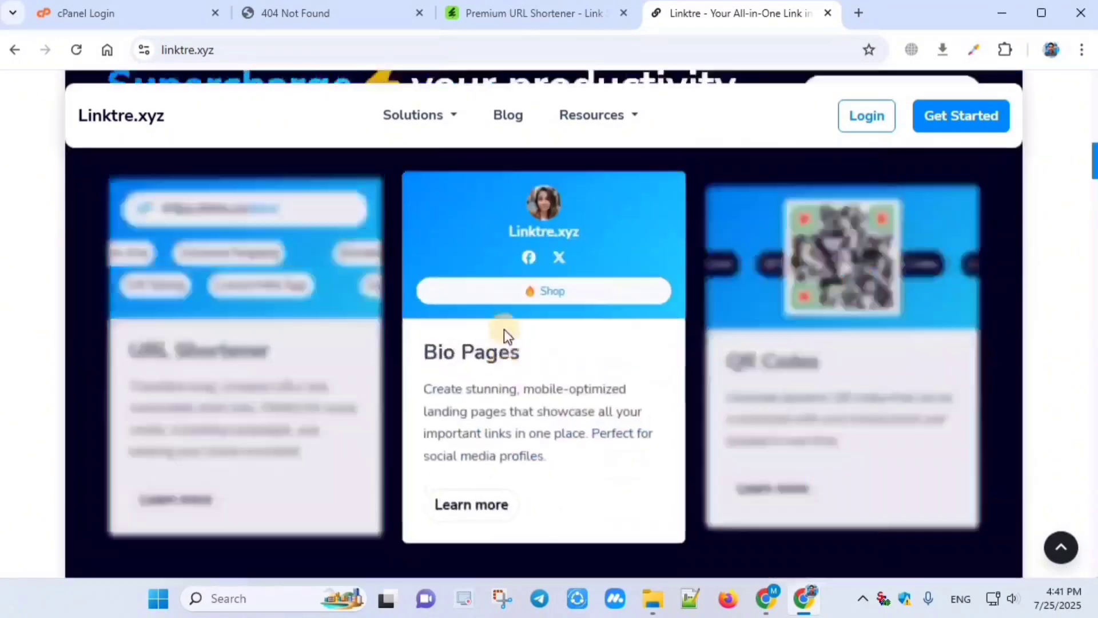
scroll(496, 319, up, 5)
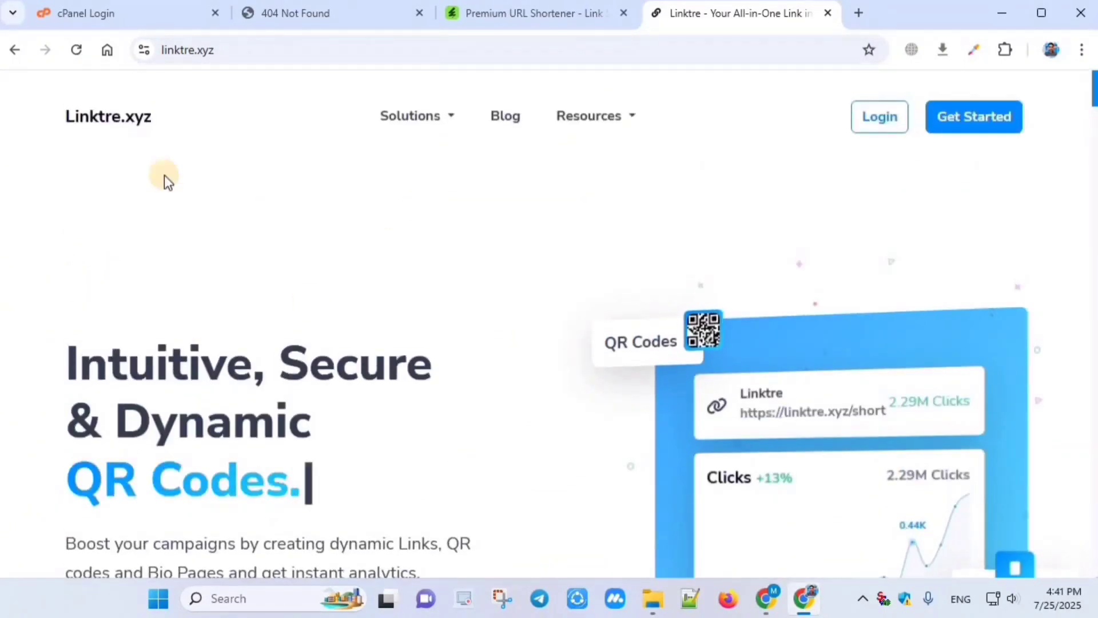
Step: Highlight the Linktre.xyz site name, then return to the Premium URL Shortener product tab
drag(46, 113, 189, 114)
click(341, 273)
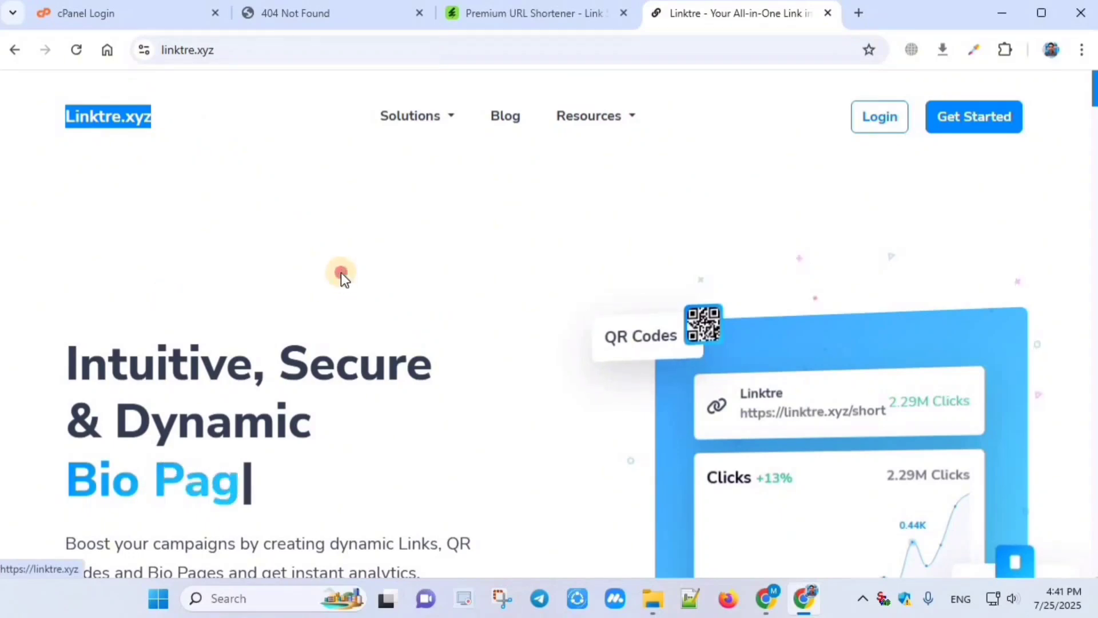
scroll(429, 208, down, 5)
scroll(428, 208, up, 5)
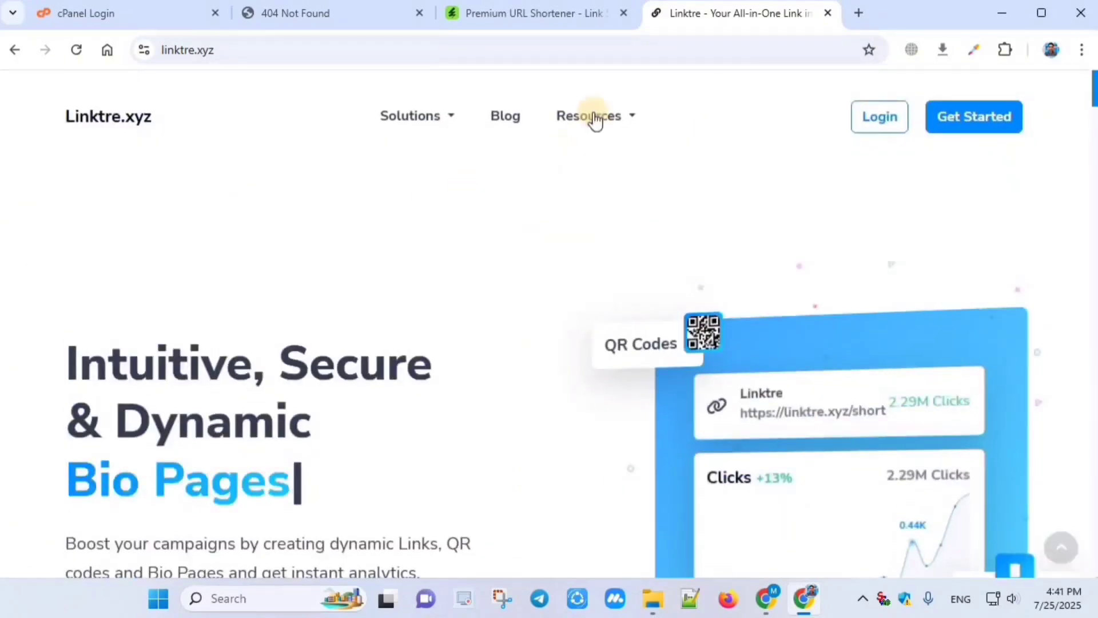
click(517, 9)
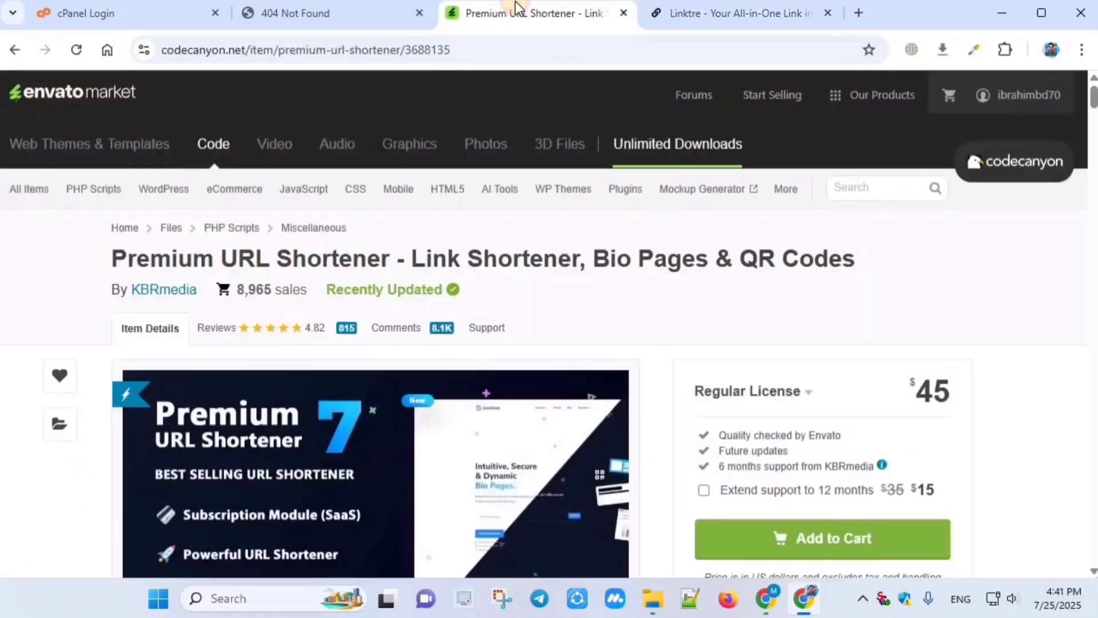
Step: Reload crystalhack.me and confirm it still returns 404 Not Found
click(331, 13)
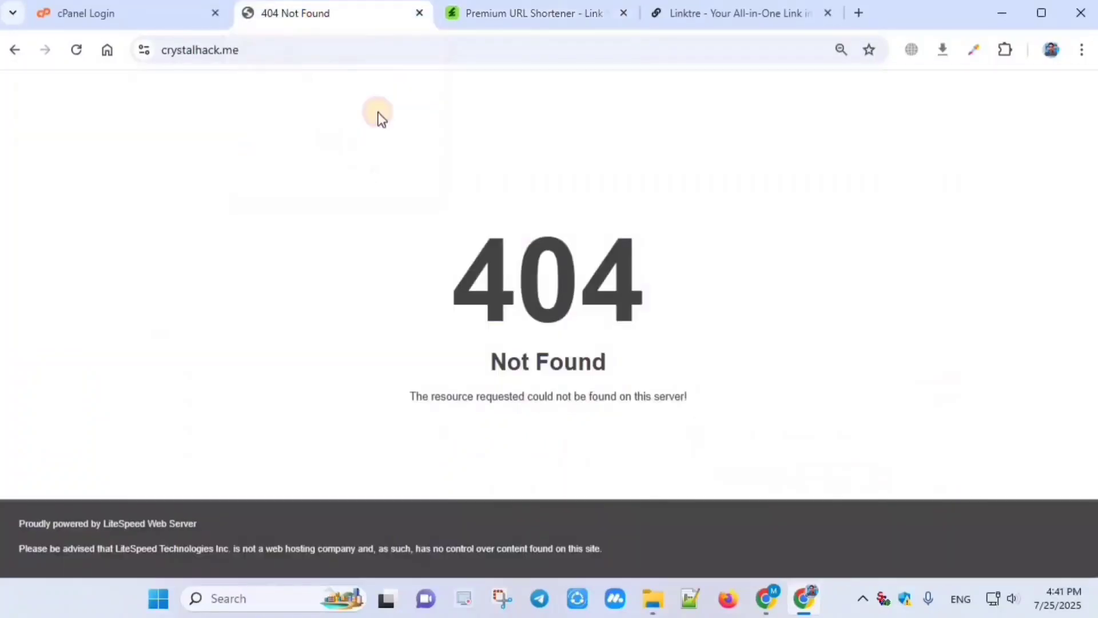
click(262, 50)
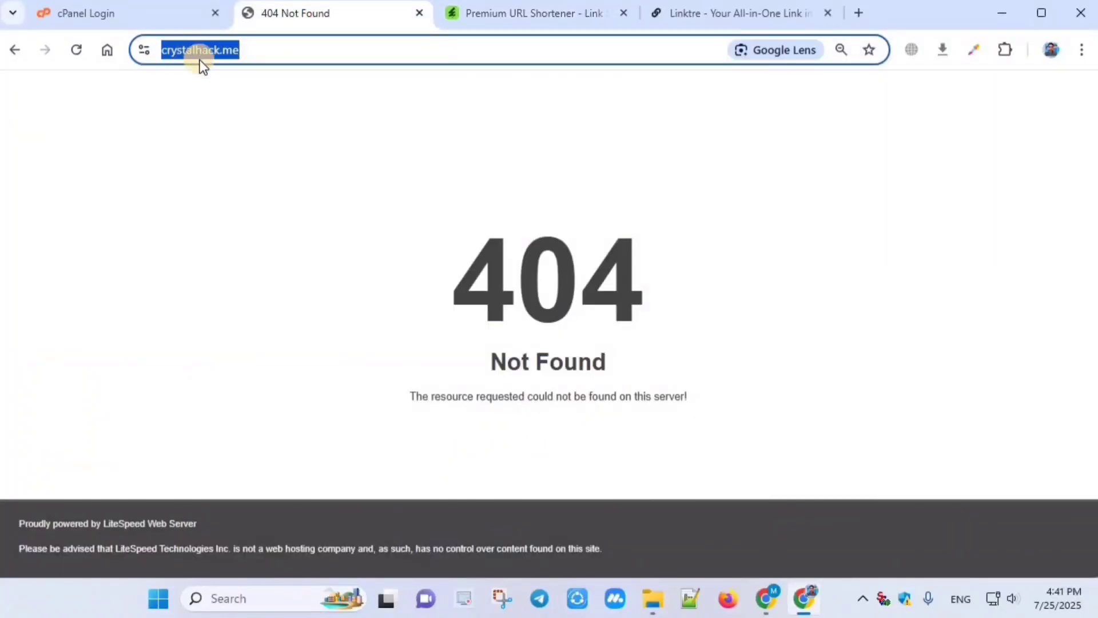
click(276, 178)
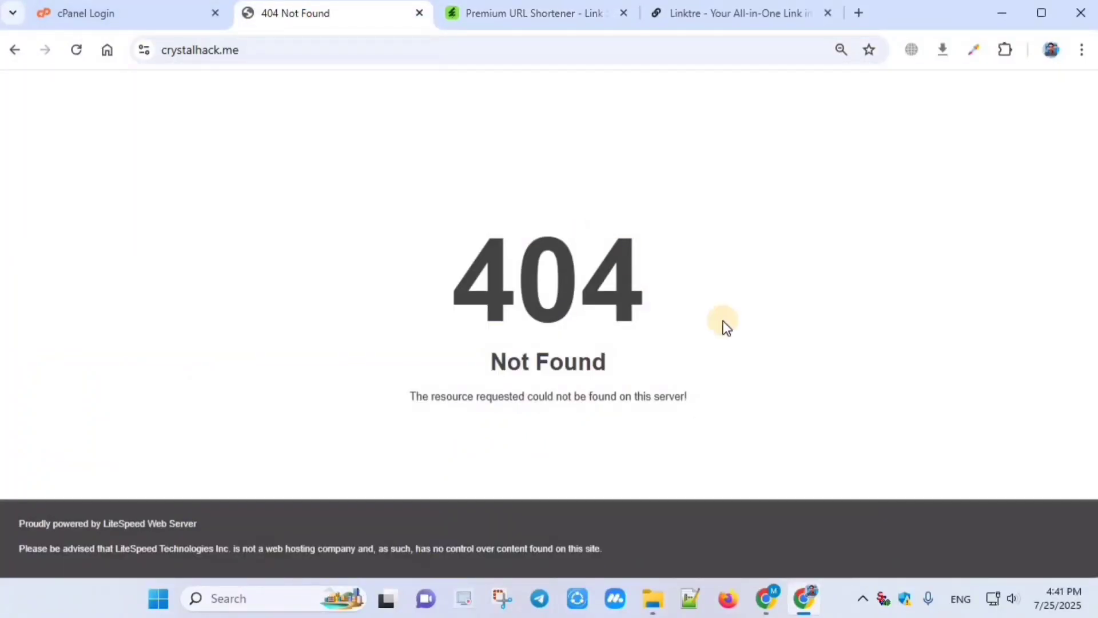
click(77, 49)
Step: Sign in to cPanel and open the crystalhack.me folder in File Manager
click(114, 20)
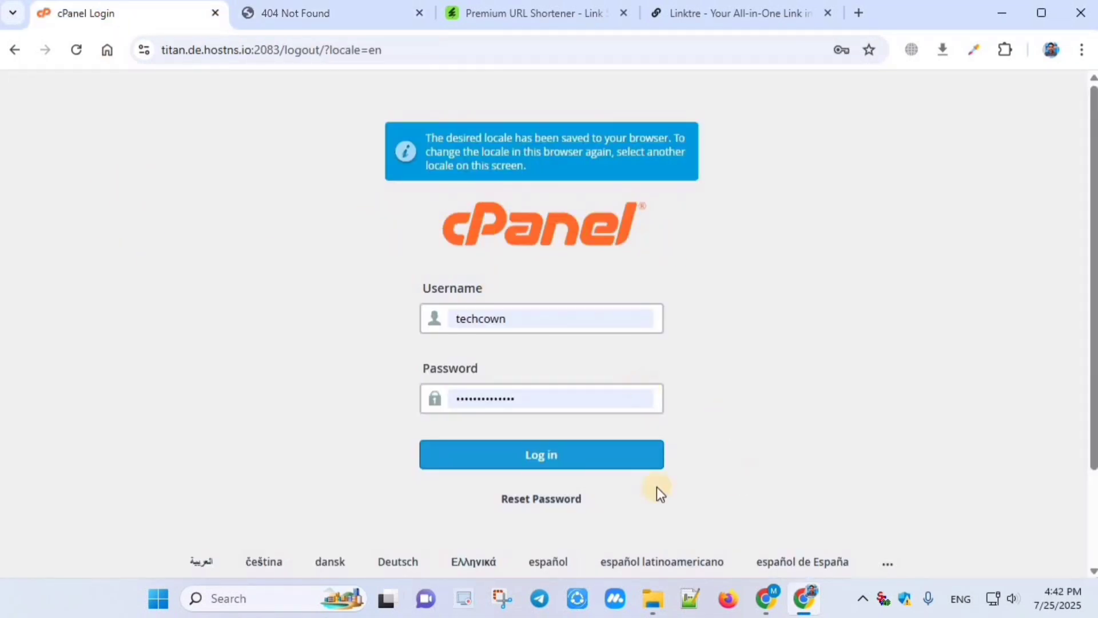
click(522, 453)
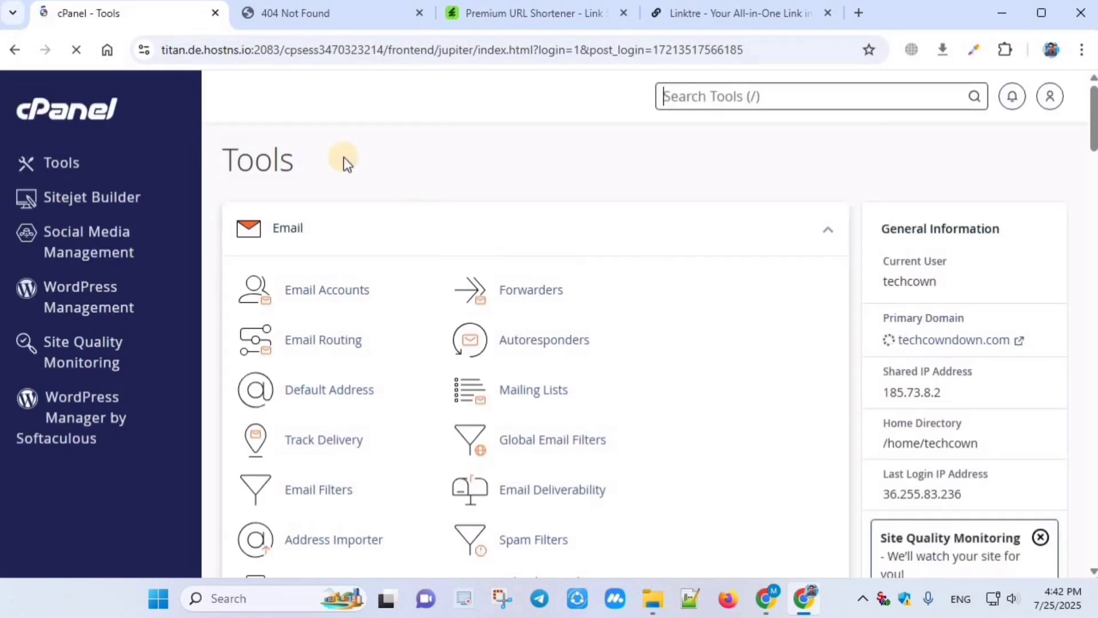
scroll(303, 206, down, 8)
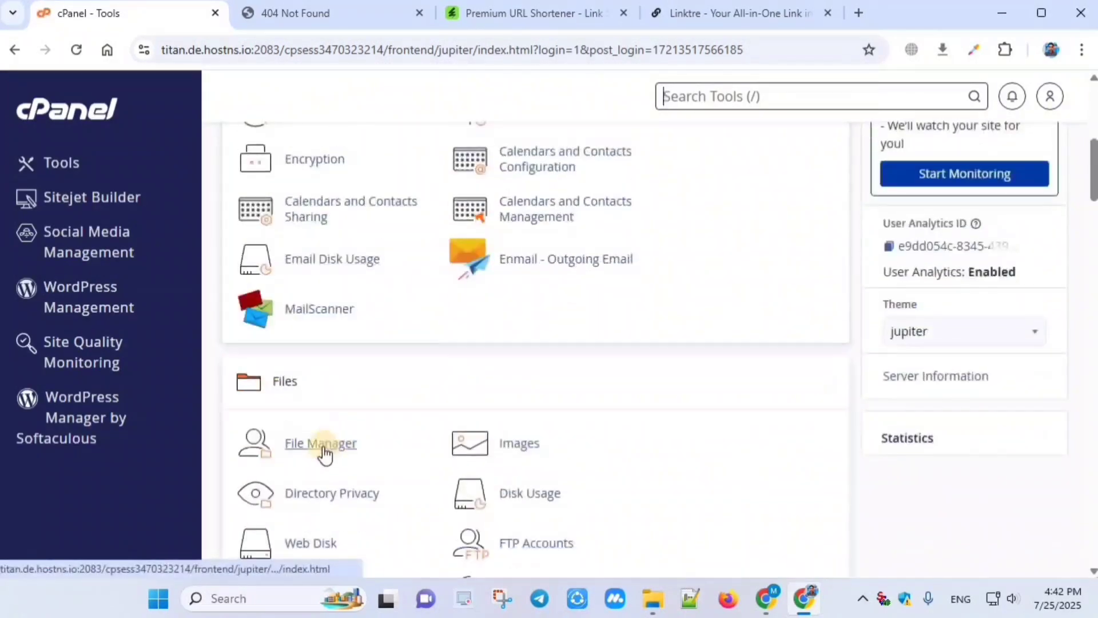
click(321, 446)
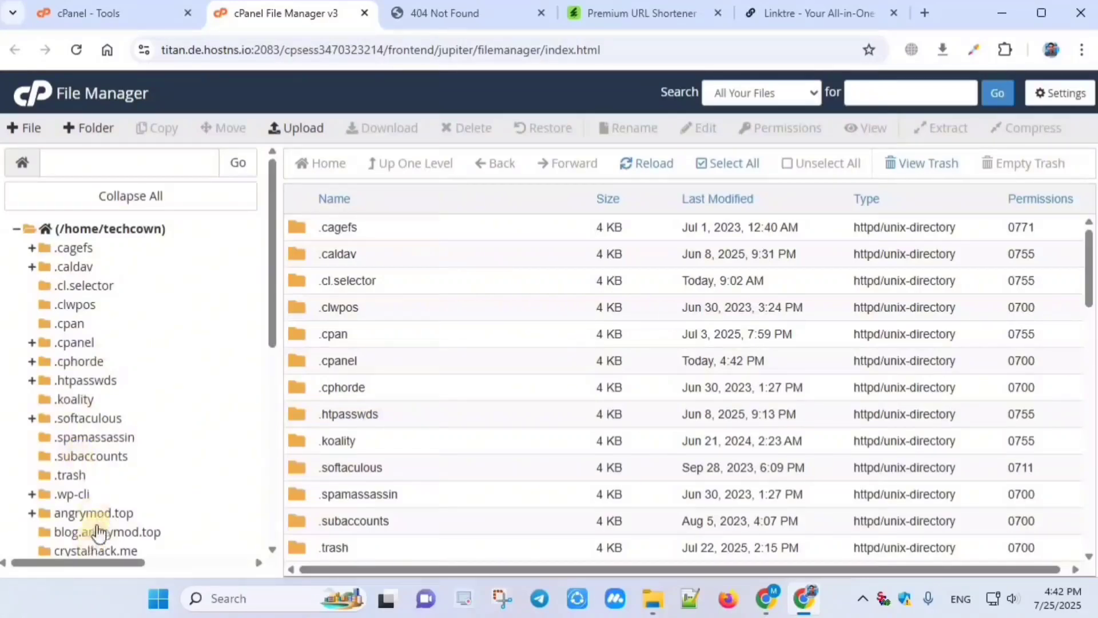
click(87, 552)
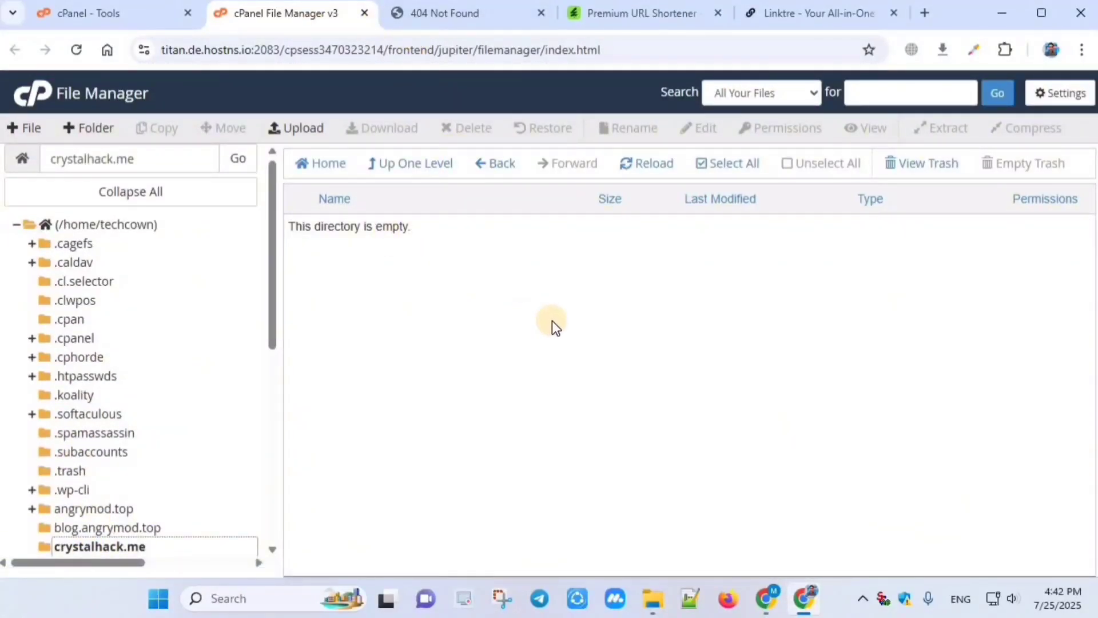
Step: Recheck the site's 404 page, then open the upload page for the empty crystalhack.me folder
click(381, 259)
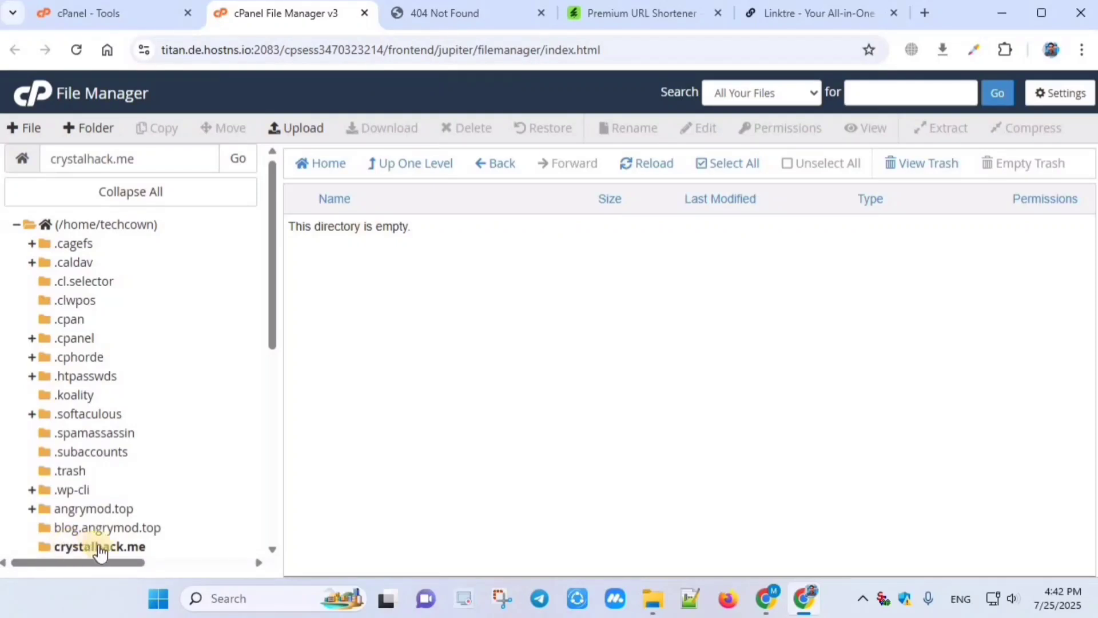
click(439, 16)
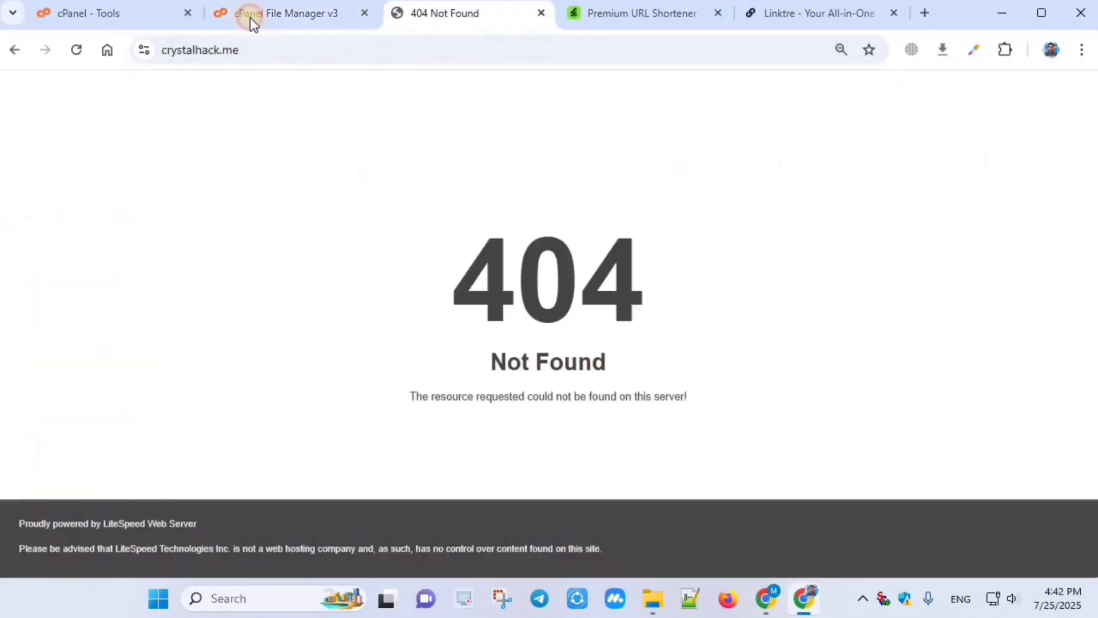
click(286, 13)
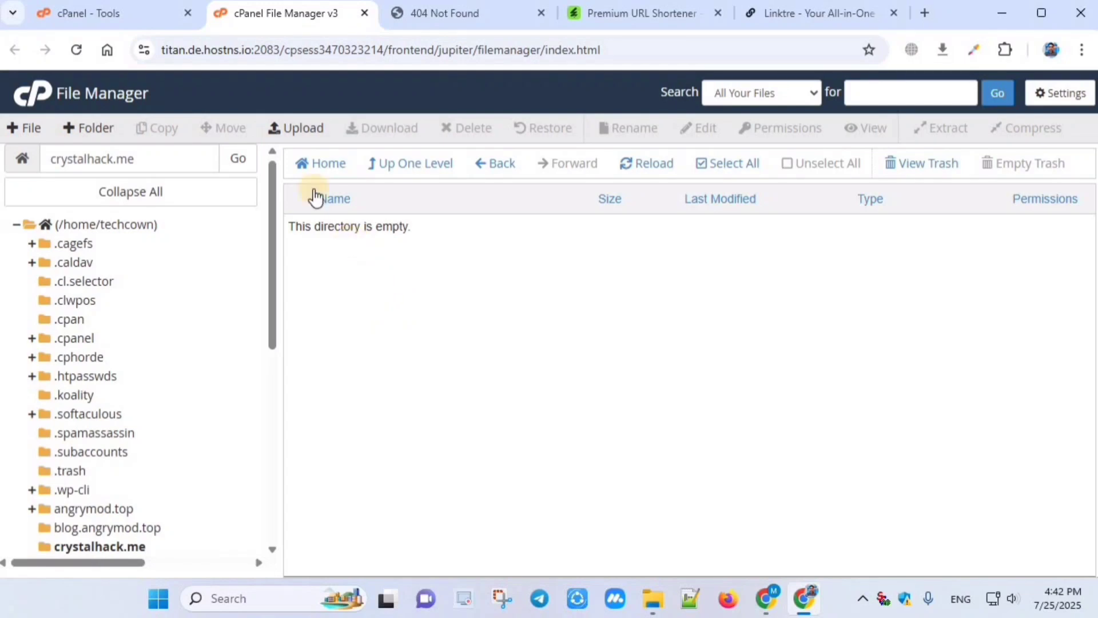
click(290, 130)
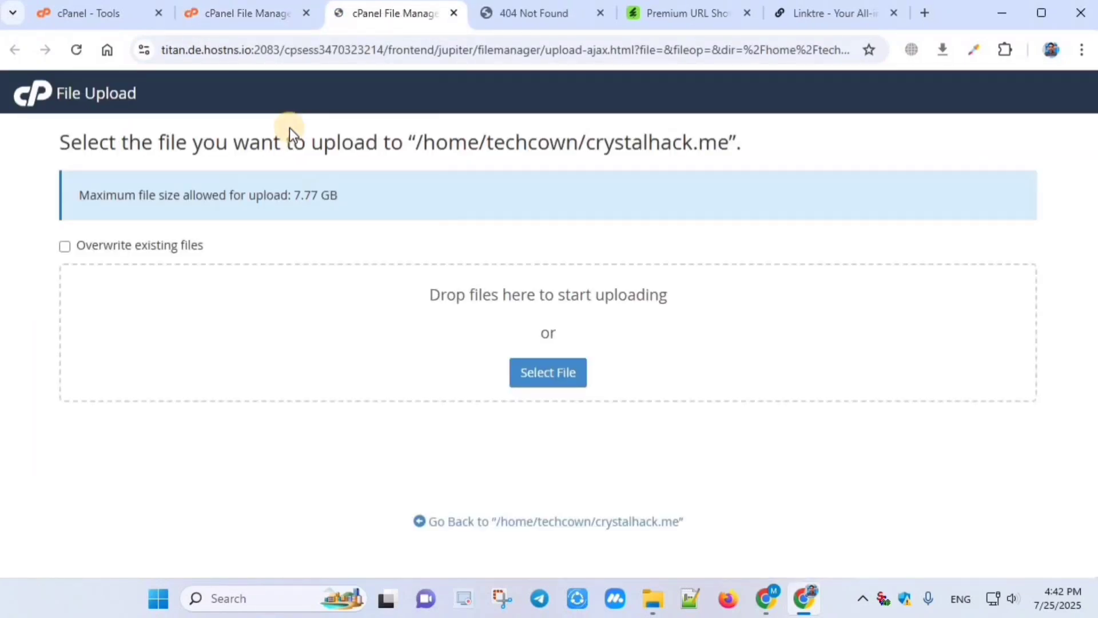
Step: Upload main.zip from the urlshort/codecanyon folder into crystalhack.me
click(540, 374)
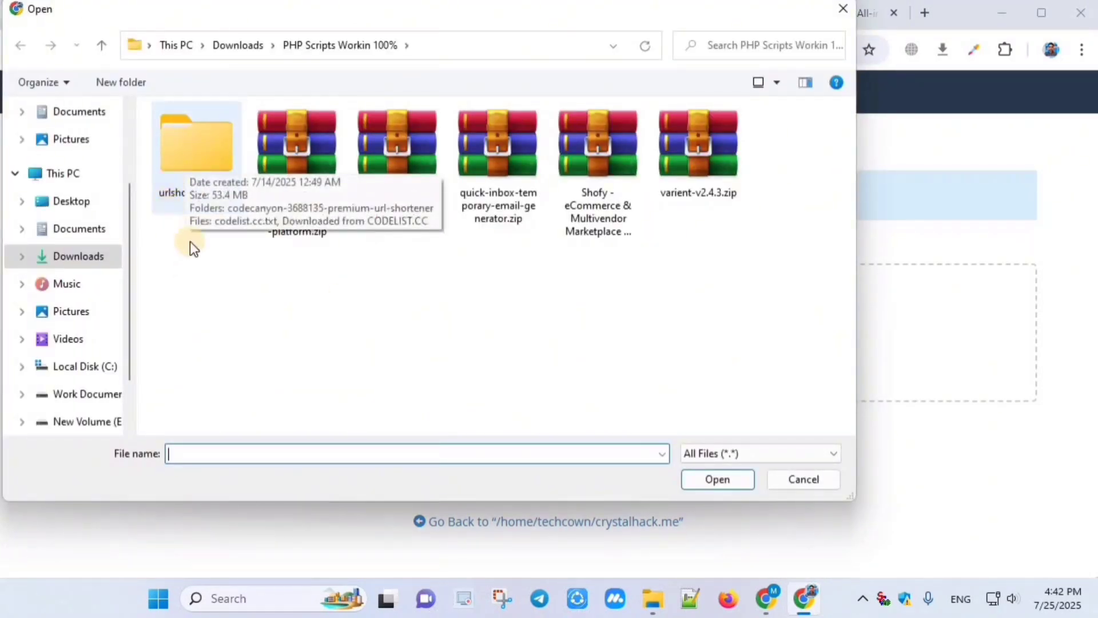
double_click(191, 170)
click(191, 166)
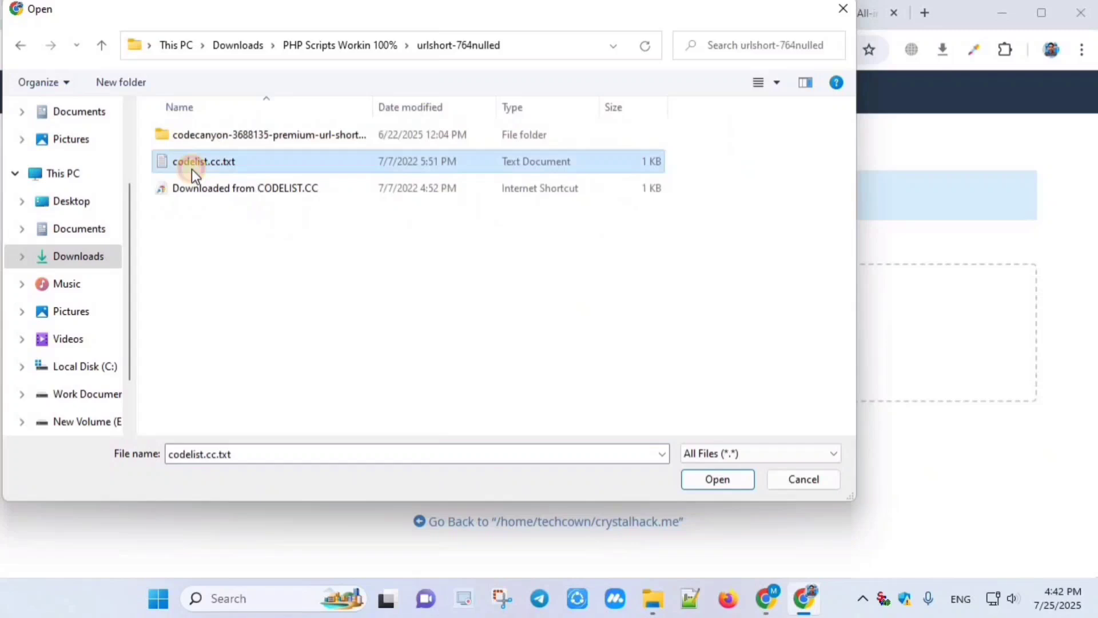
double_click(226, 135)
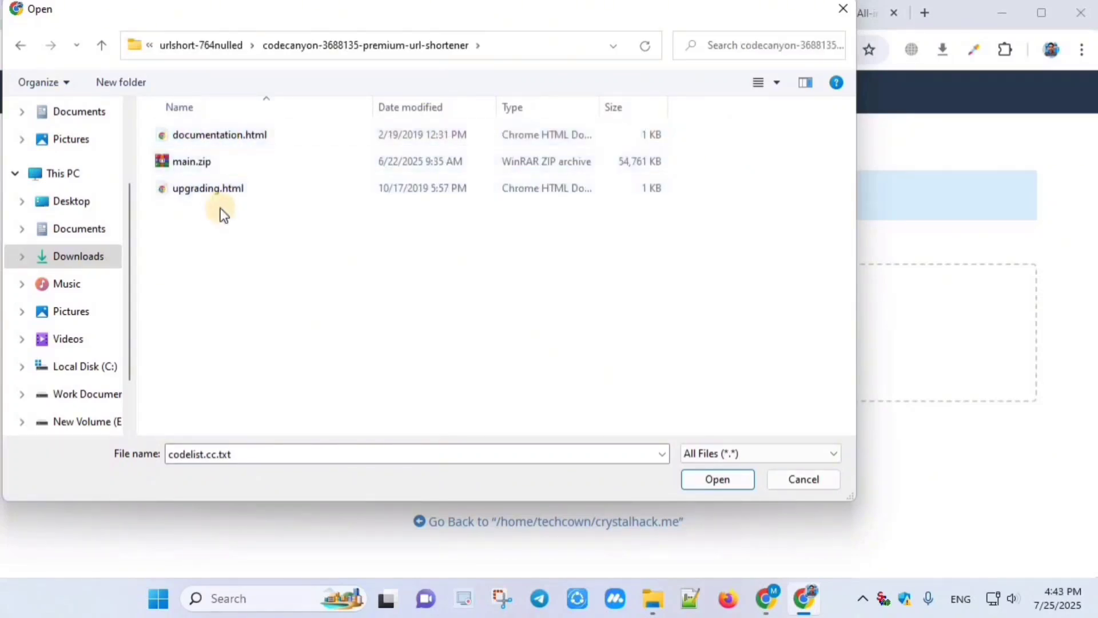
double_click(219, 162)
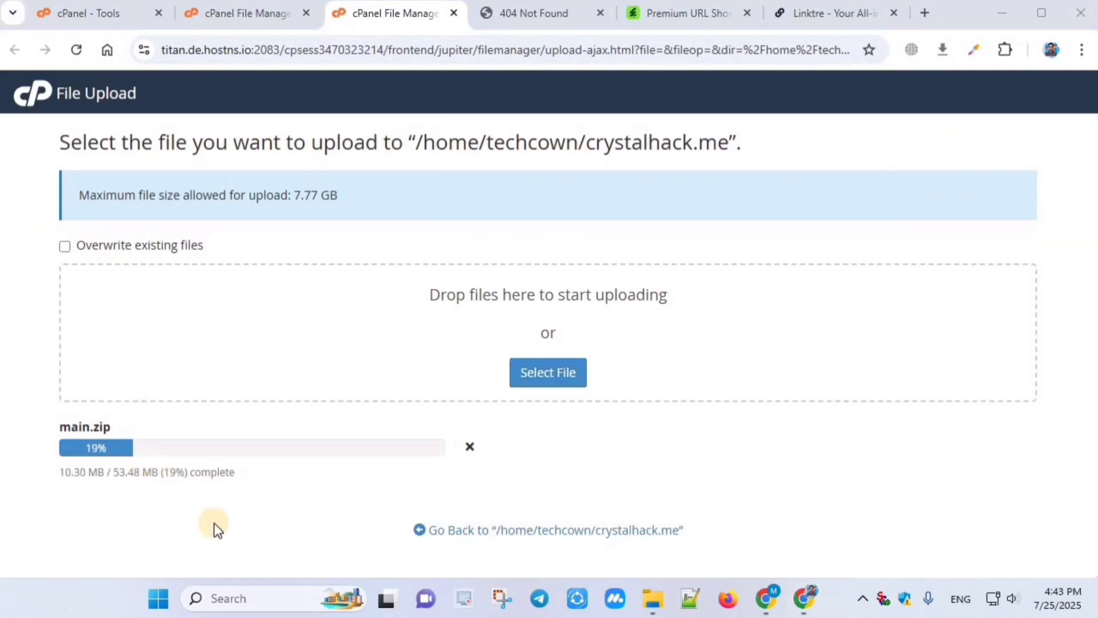
Step: Return to the cPanel Tools page and launch the Database Wizard from the Databases section
click(74, 15)
scroll(319, 301, up, 7)
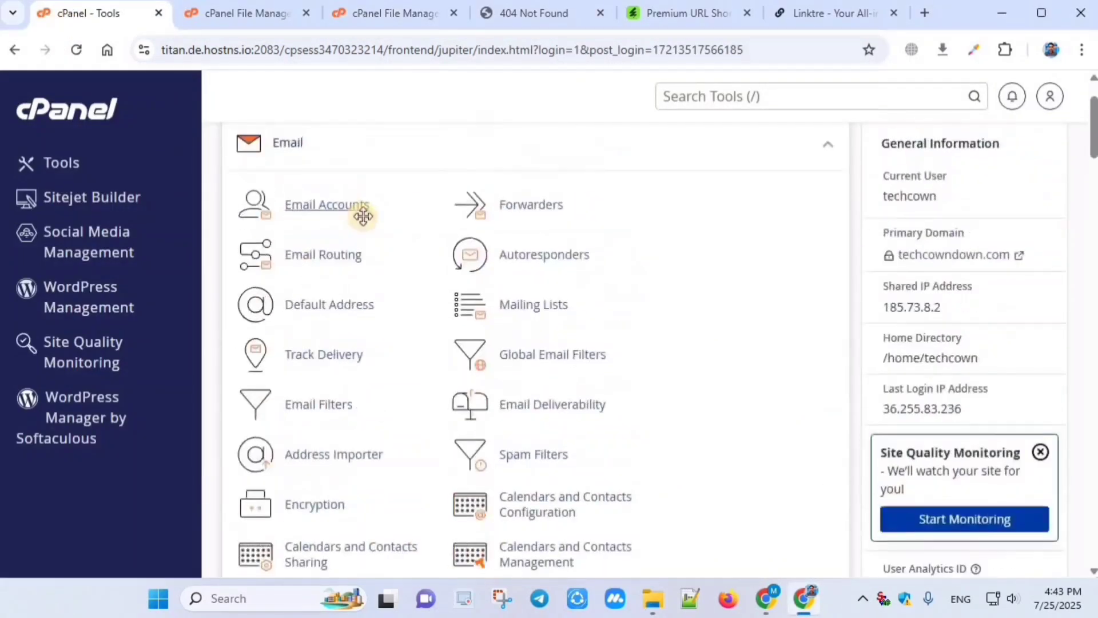
scroll(376, 178, down, 10)
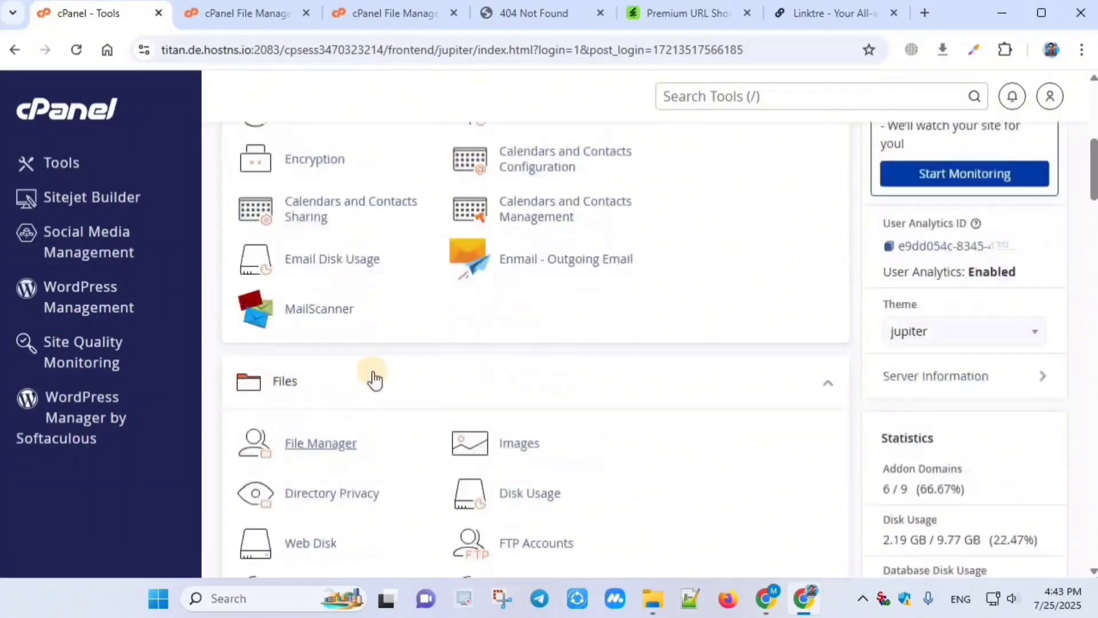
scroll(388, 289, up, 6)
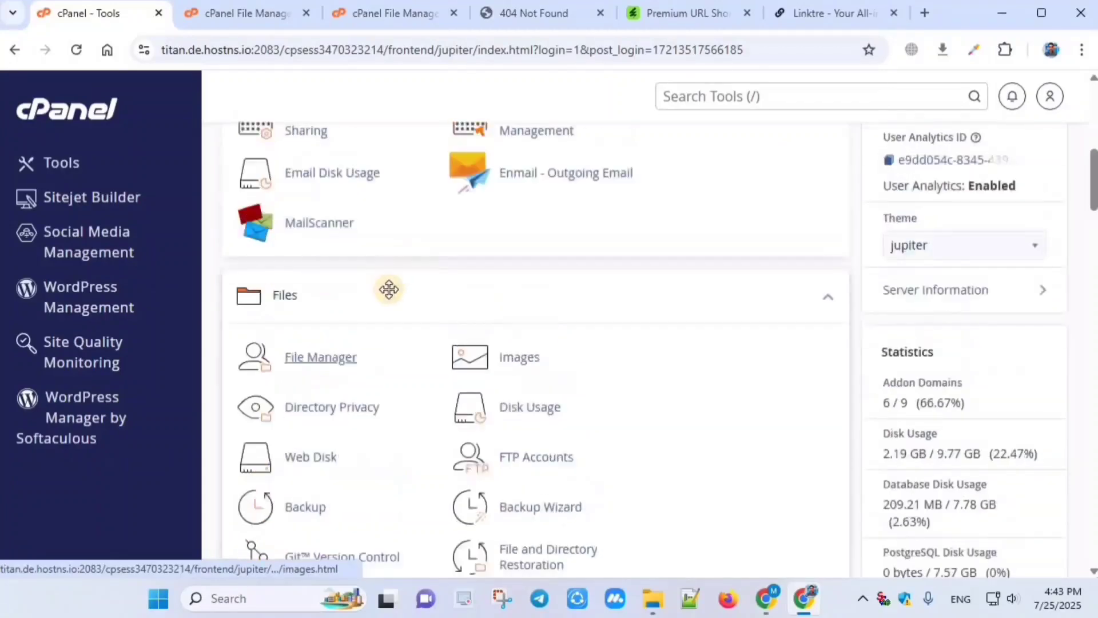
scroll(681, 290, up, 5)
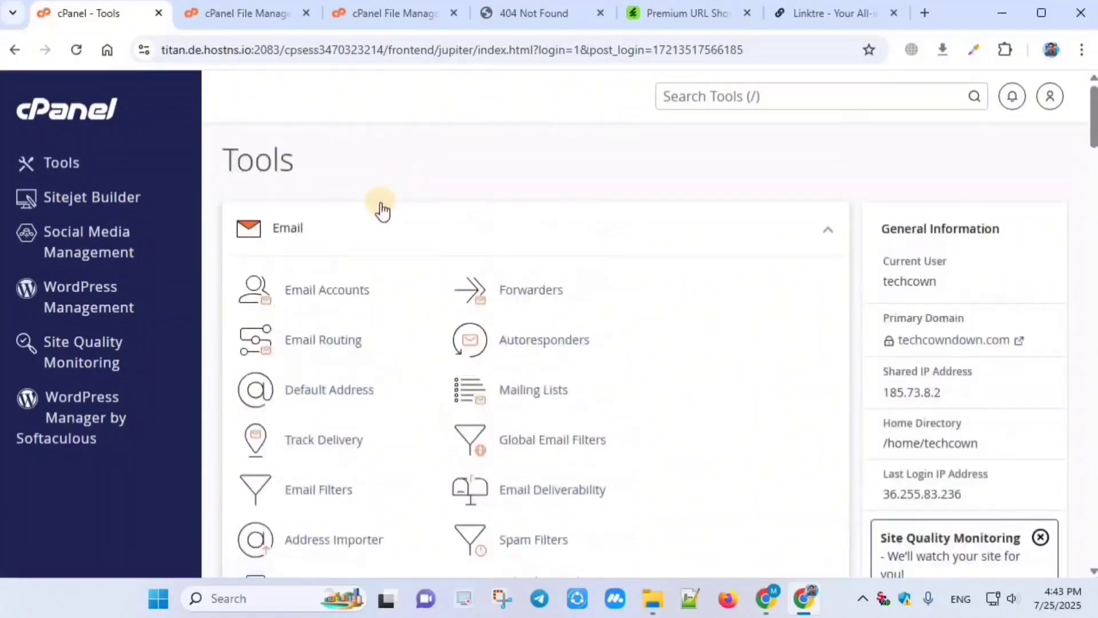
scroll(351, 208, down, 5)
scroll(362, 191, up, 5)
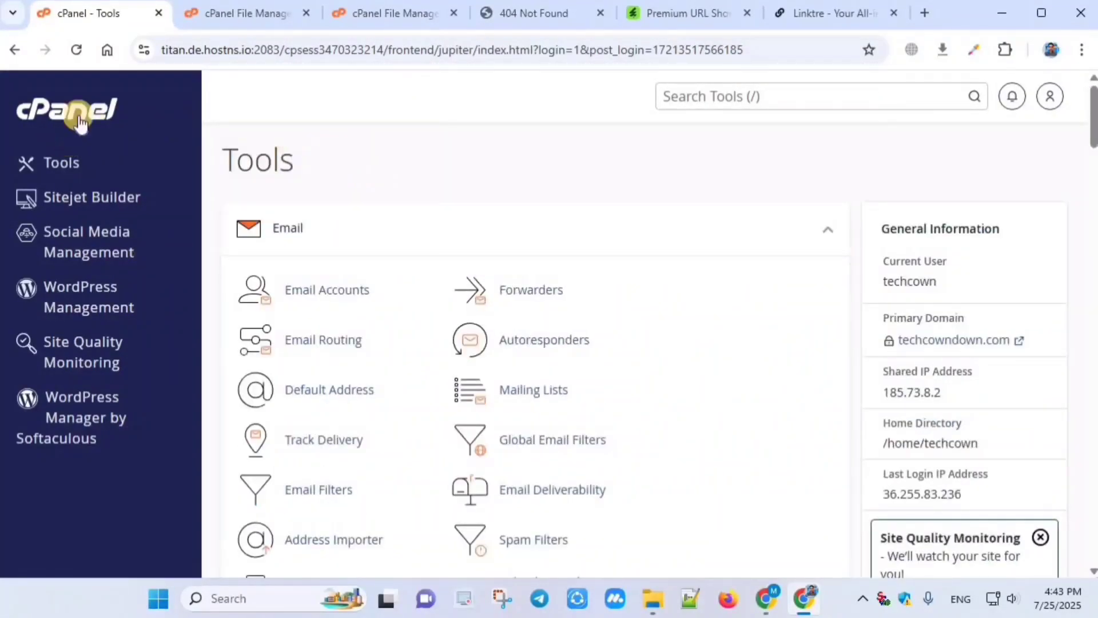
scroll(354, 195, down, 12)
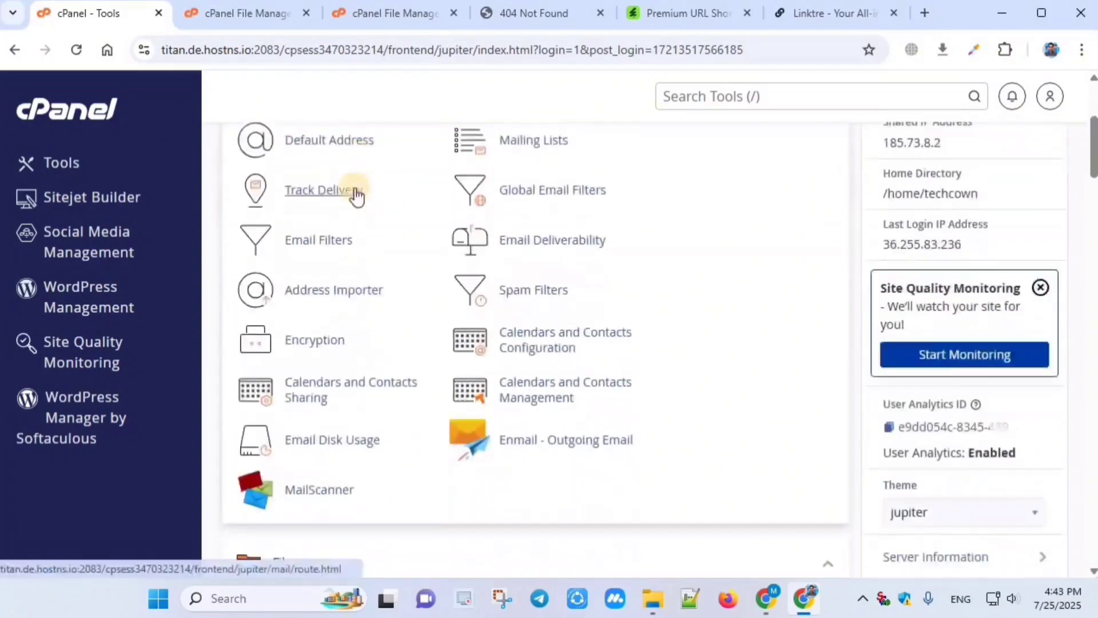
scroll(320, 231, down, 6)
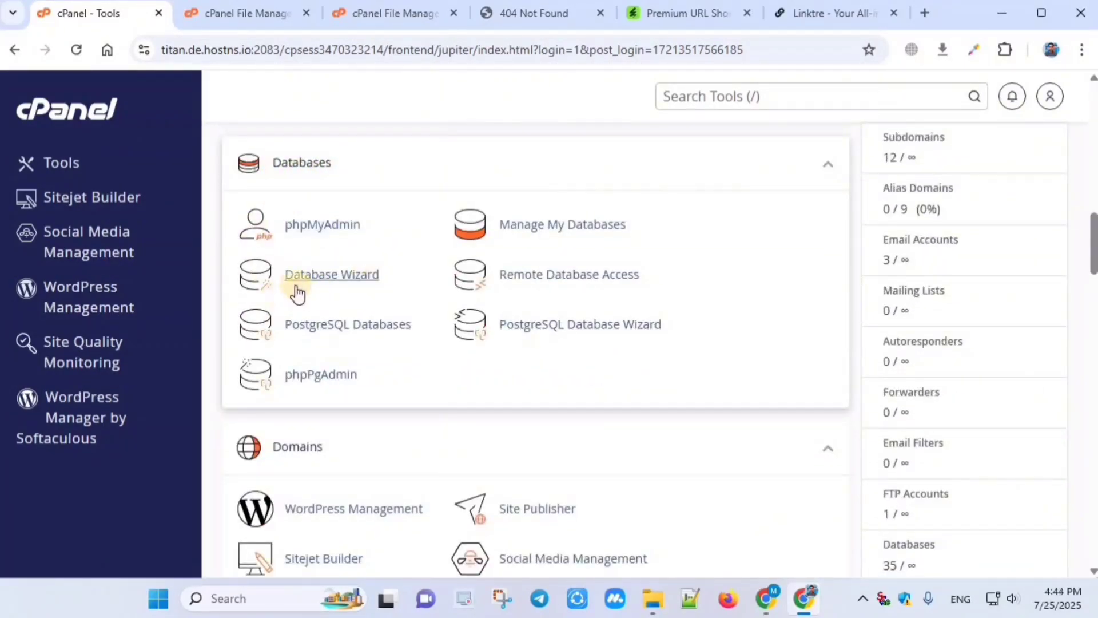
click(347, 277)
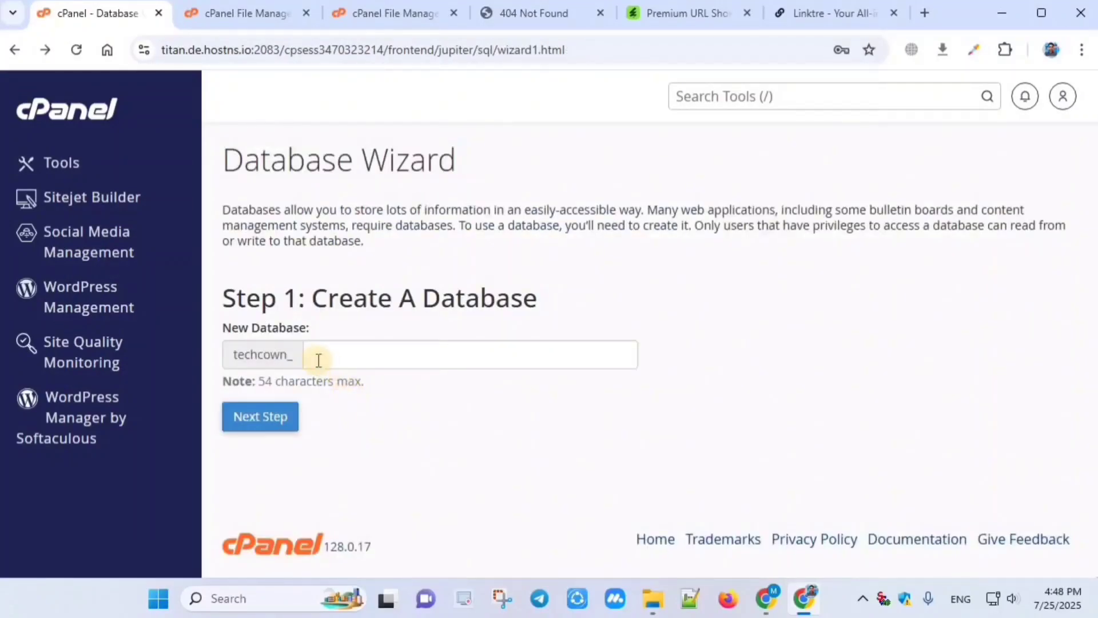
Step: Create database crhm, enter username crhm, and bring up the Password Generator
click(319, 355)
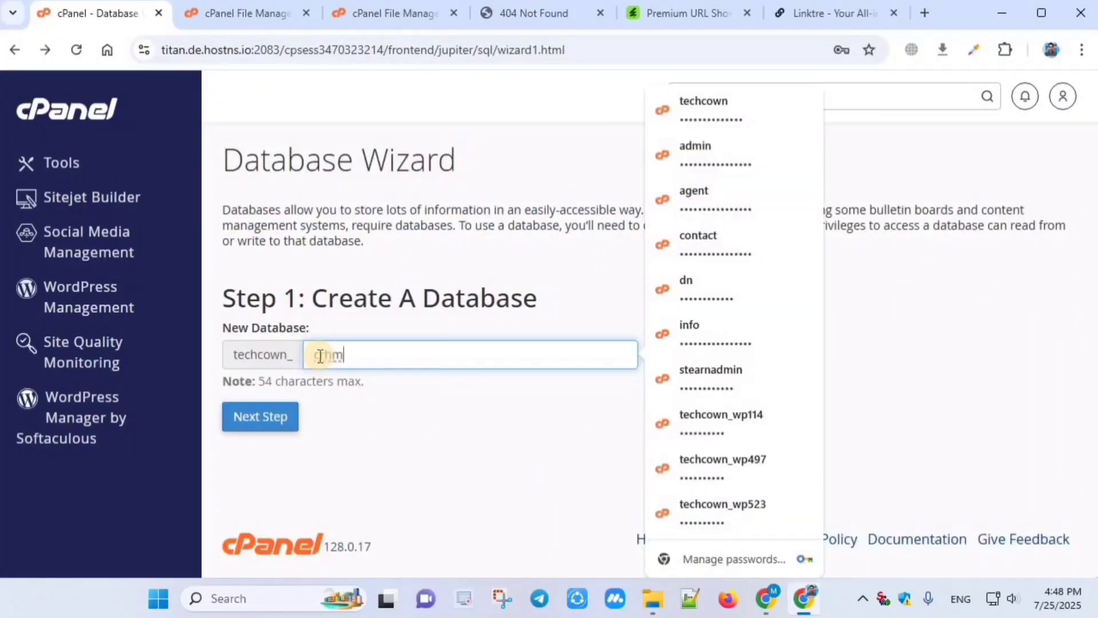
click(274, 414)
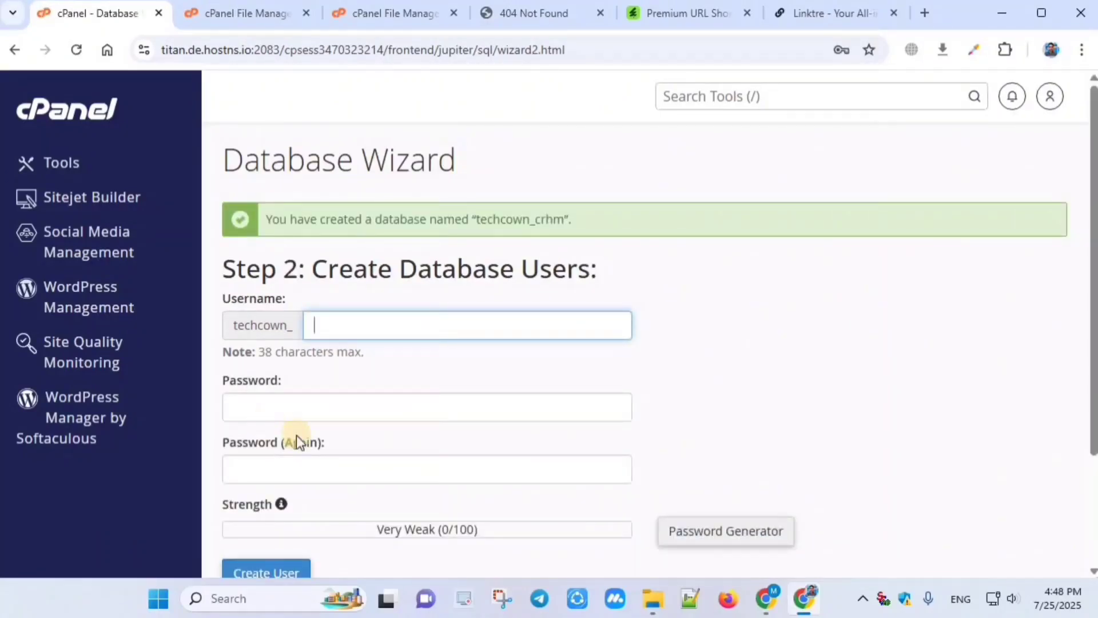
scroll(347, 366, down, 1)
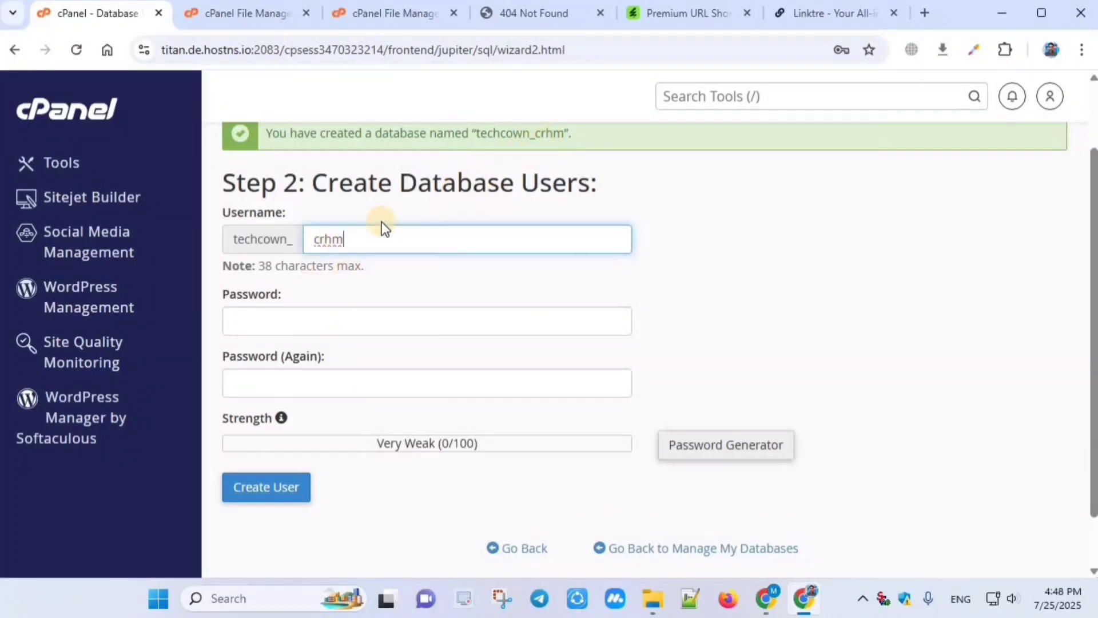
scroll(324, 269, down, 1)
click(266, 260)
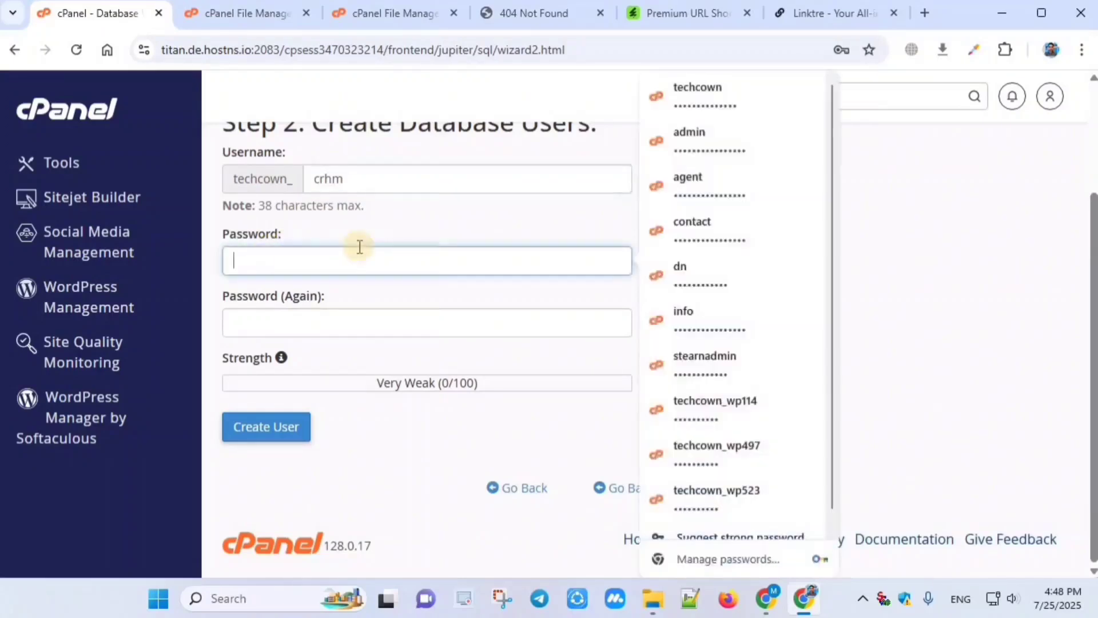
click(327, 263)
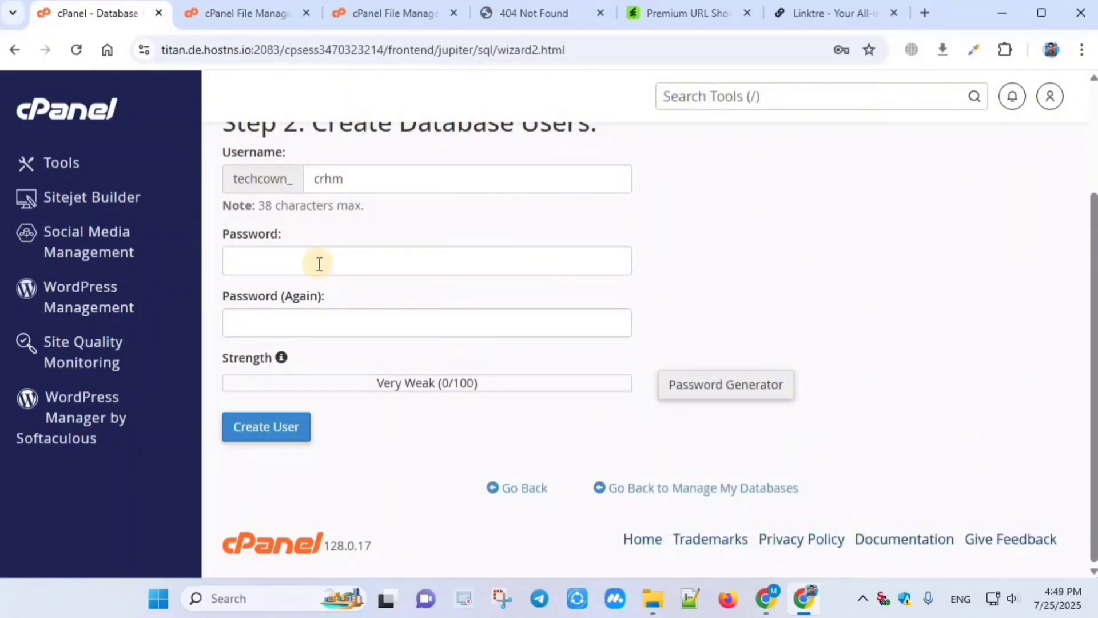
click(721, 391)
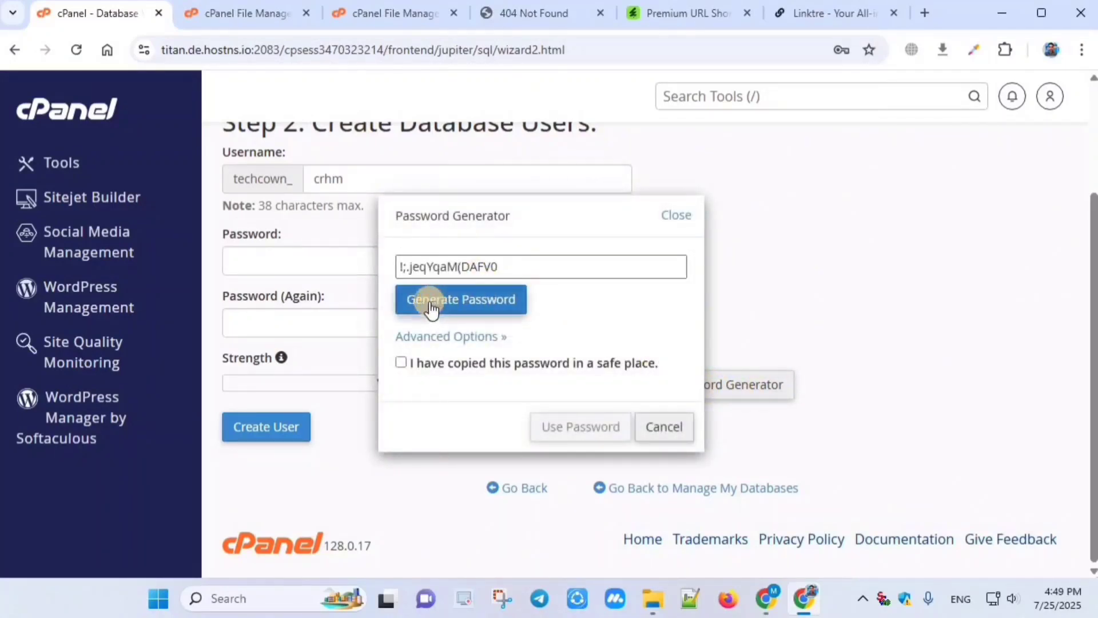
Step: Generate and copy a Very Strong password, apply it, and create user techcown_crhm
click(457, 299)
click(460, 302)
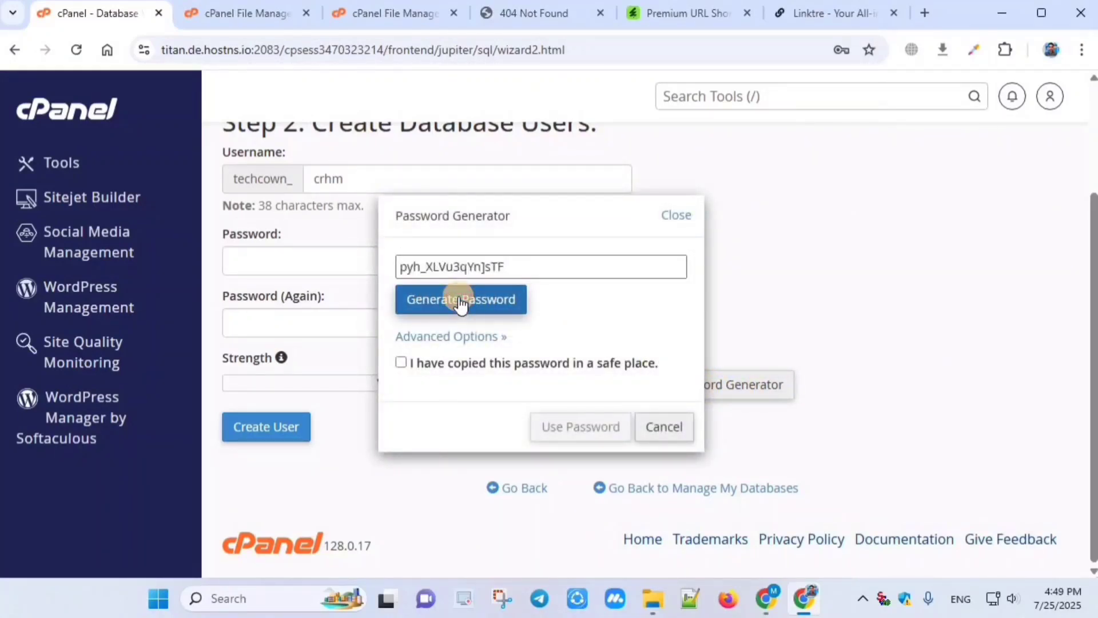
drag(524, 267, 336, 263)
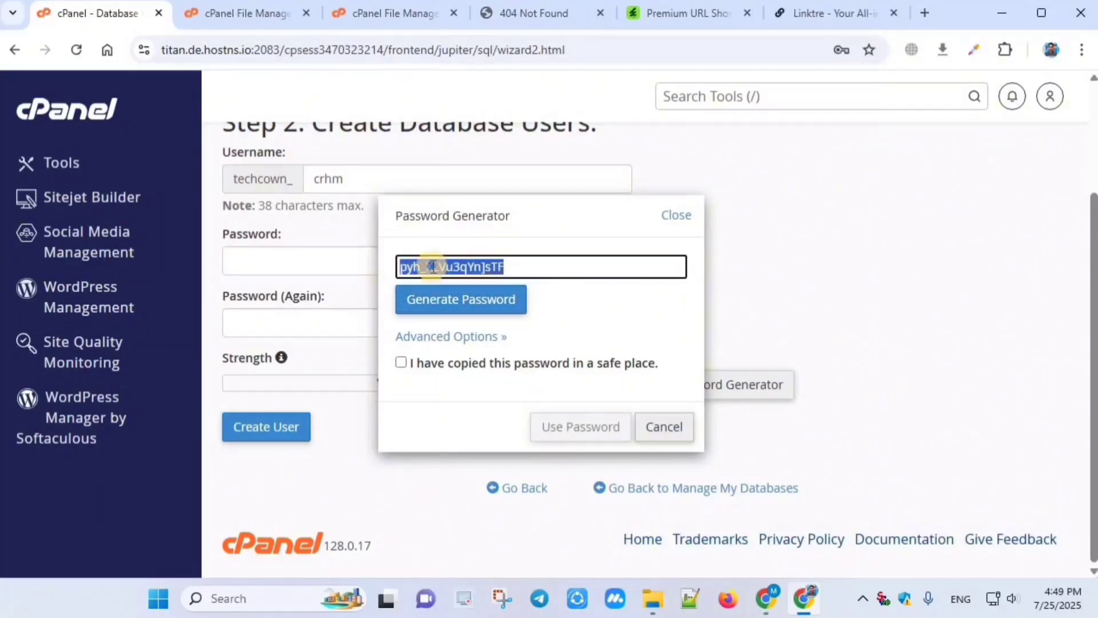
right_click(433, 266)
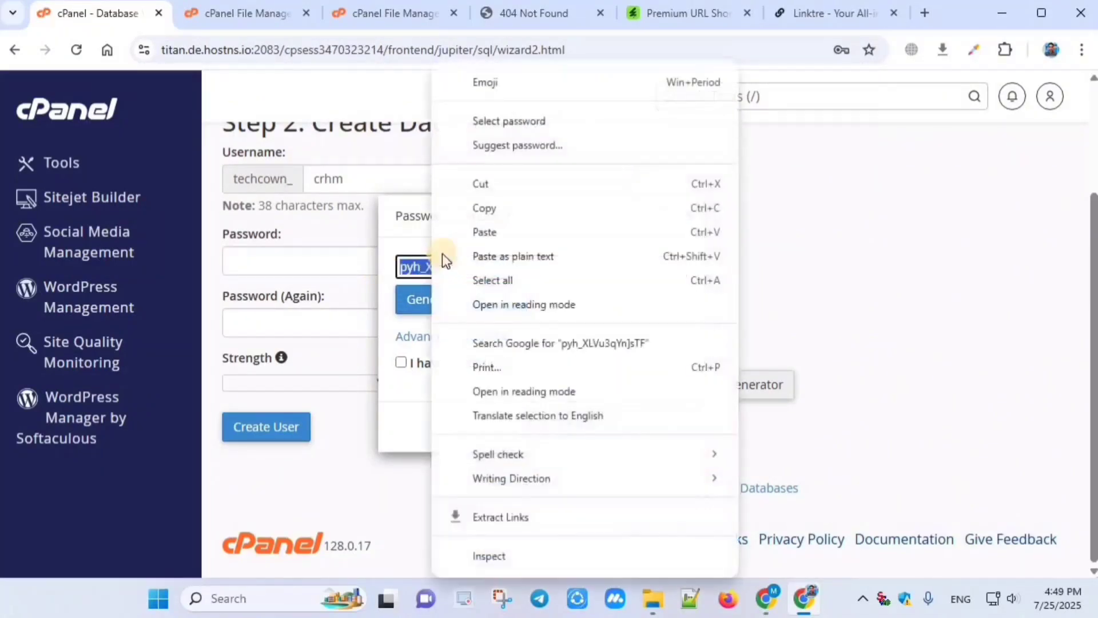
click(489, 209)
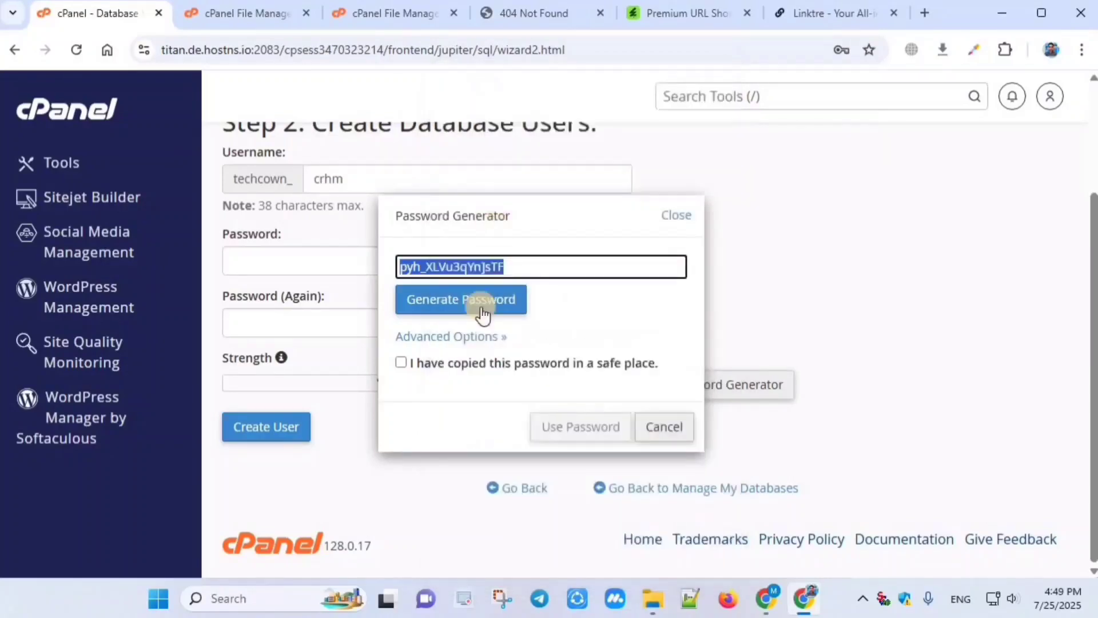
click(401, 362)
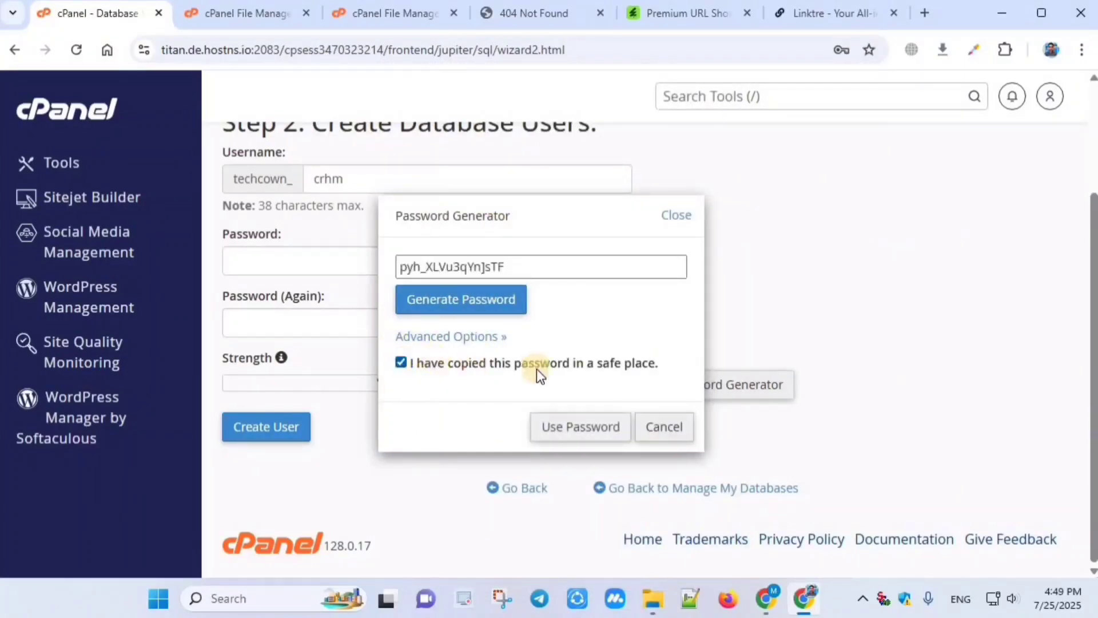
click(578, 428)
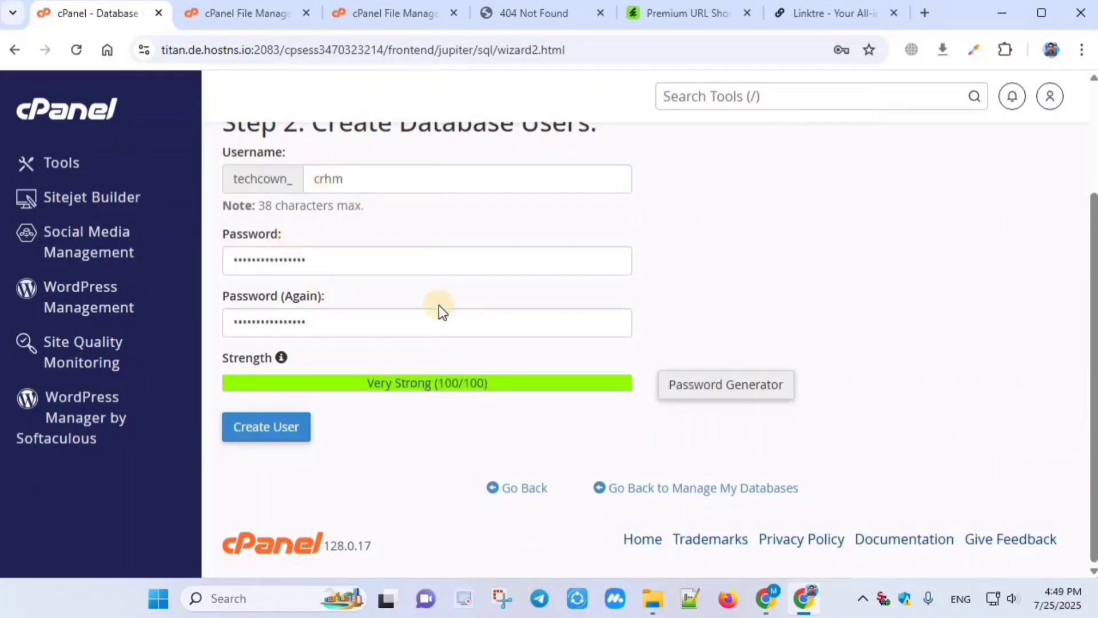
scroll(438, 304, up, 2)
scroll(400, 297, down, 1)
scroll(358, 306, down, 1)
click(260, 433)
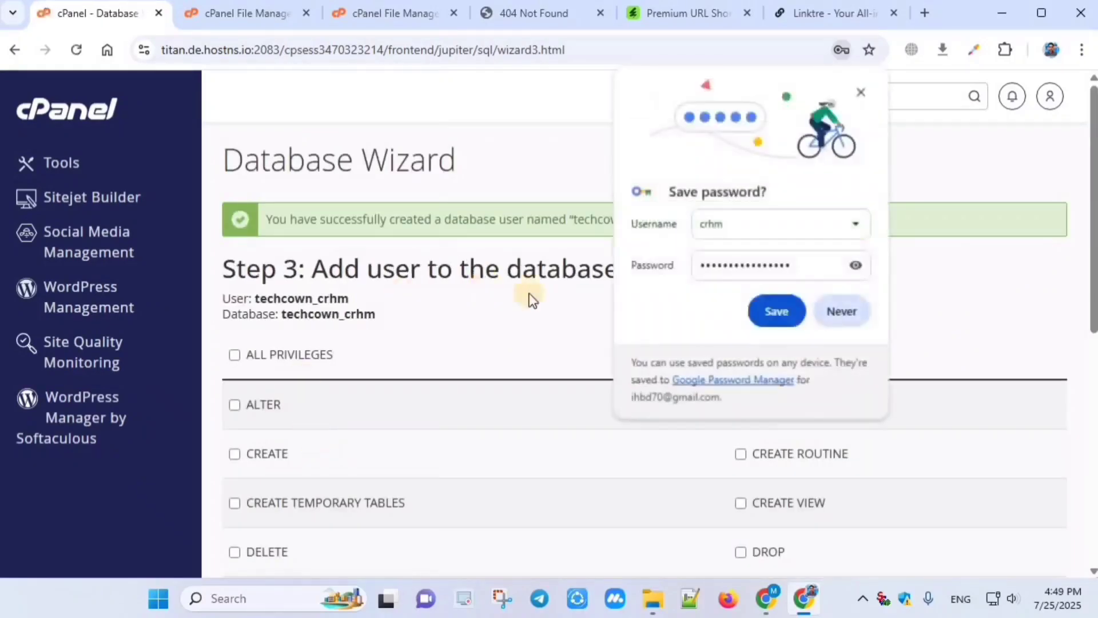
Step: Decline Chrome's password save and grant techcown_crhm ALL PRIVILEGES on the techcown_crhm database
click(842, 311)
scroll(297, 274, down, 2)
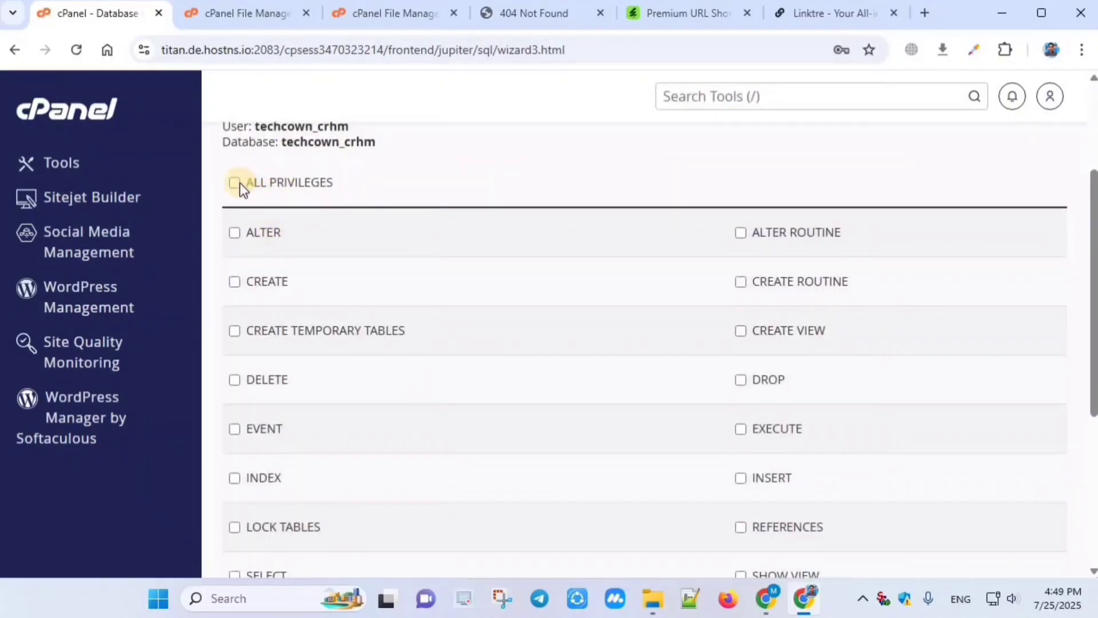
click(234, 182)
scroll(251, 229, down, 4)
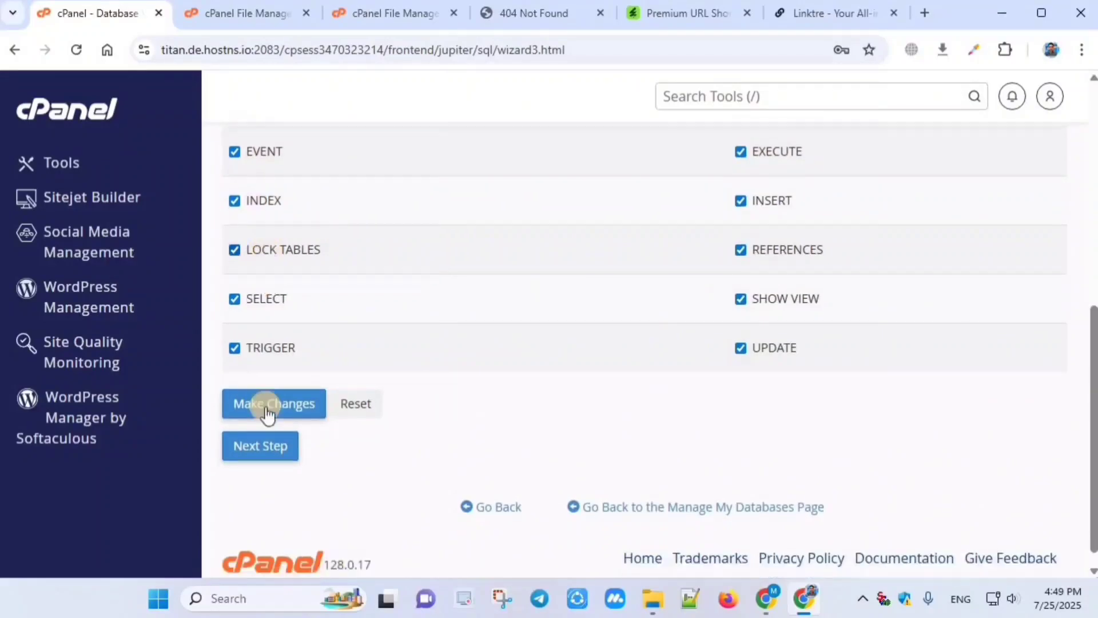
click(253, 429)
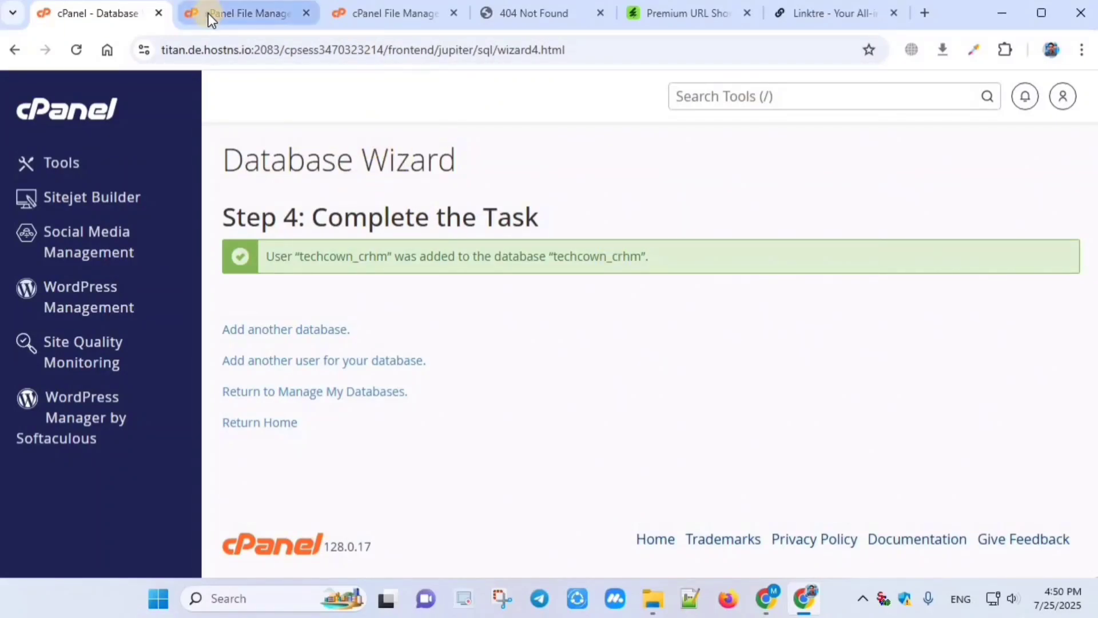
Step: Extract main.zip into the crystalhack.me folder and close the extraction results
click(379, 14)
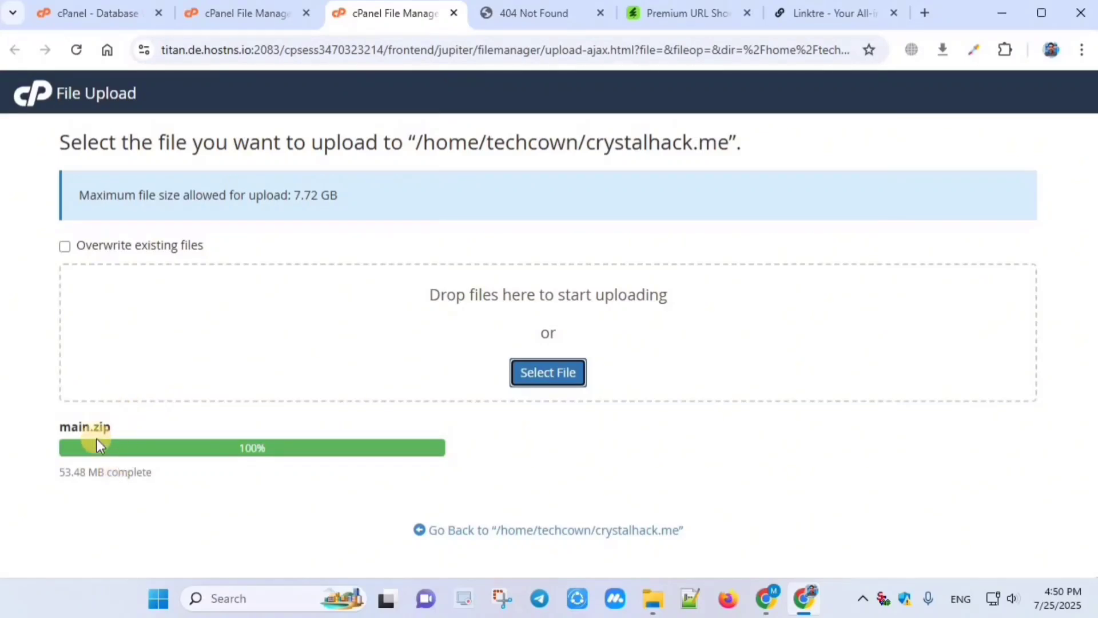
drag(56, 427, 174, 427)
click(179, 427)
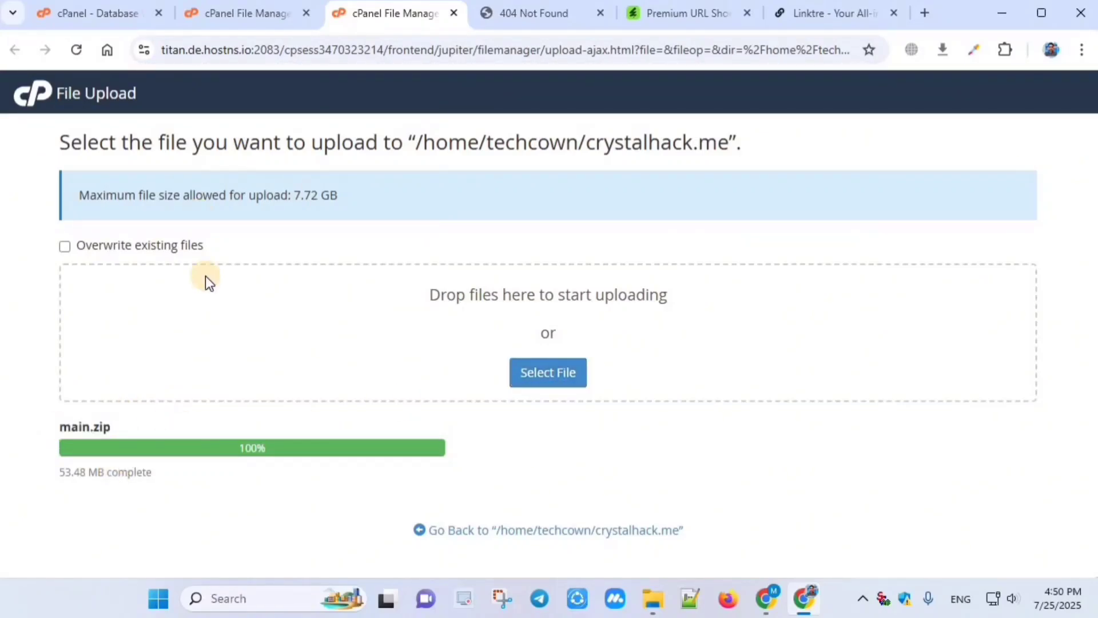
click(467, 531)
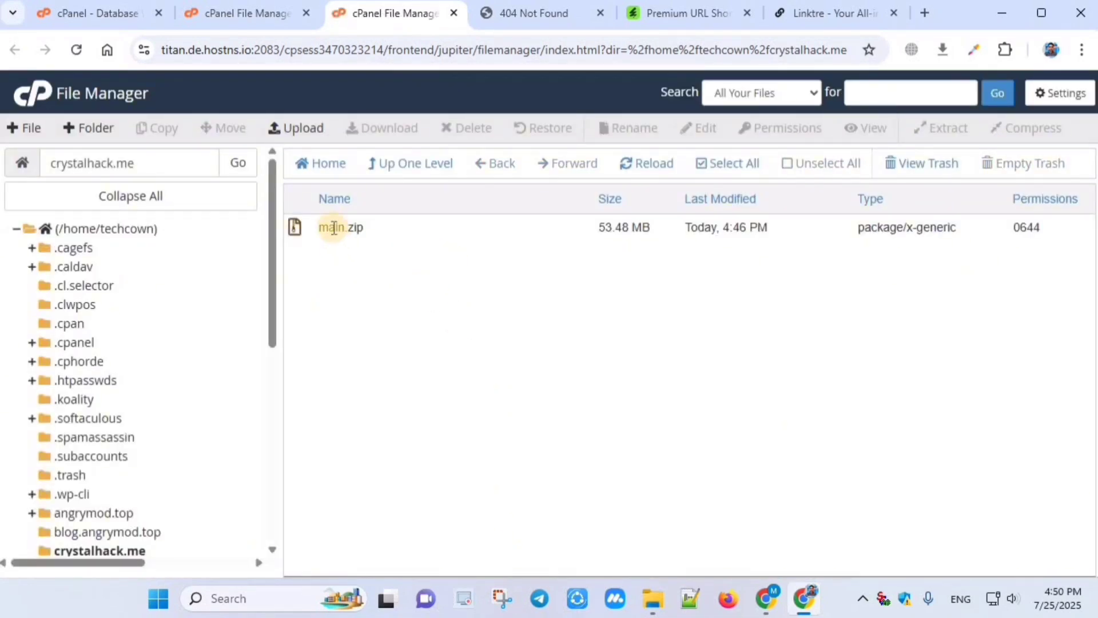
right_click(330, 227)
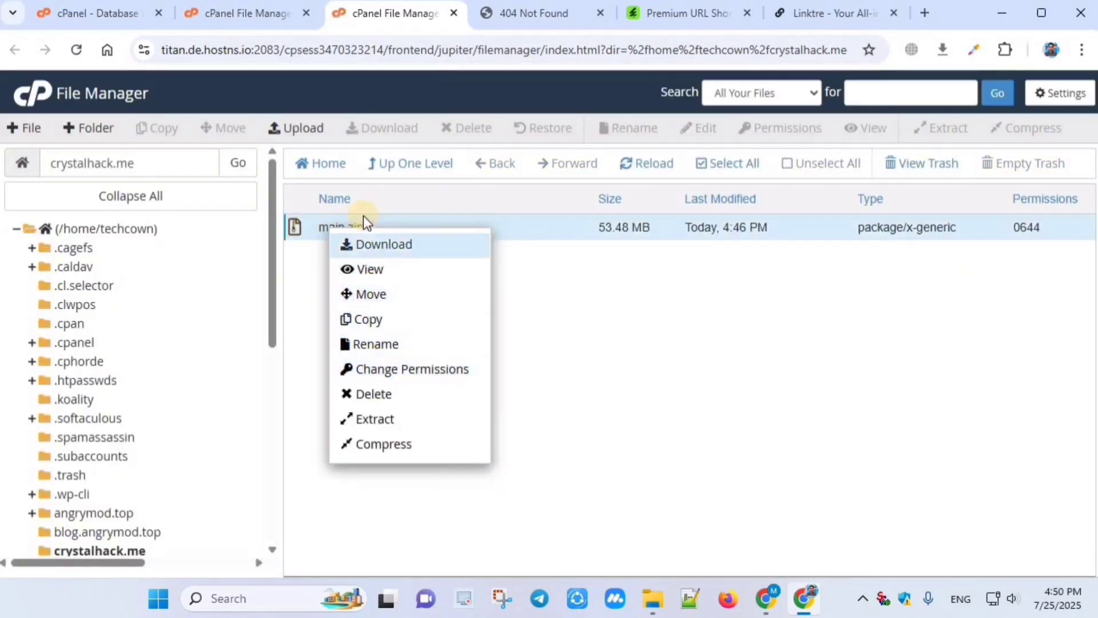
click(382, 420)
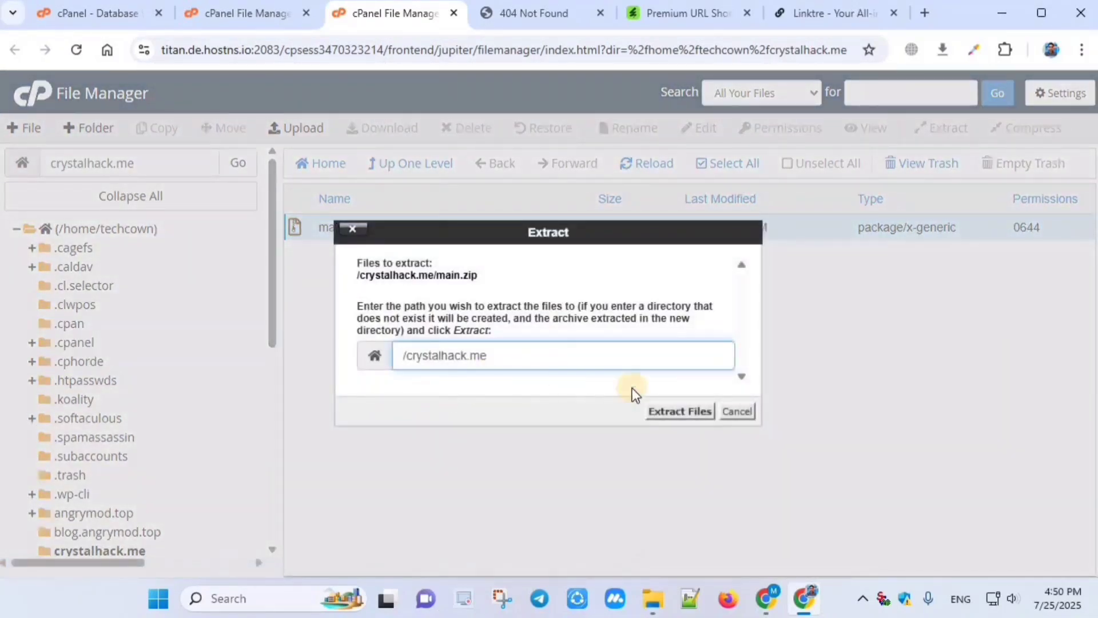
click(674, 410)
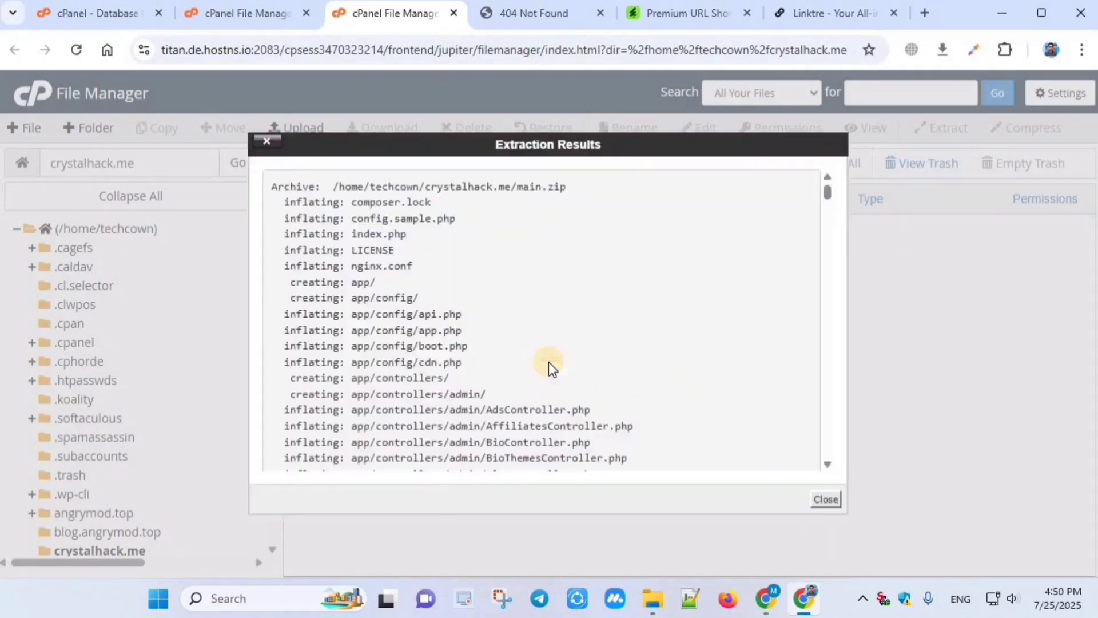
click(825, 500)
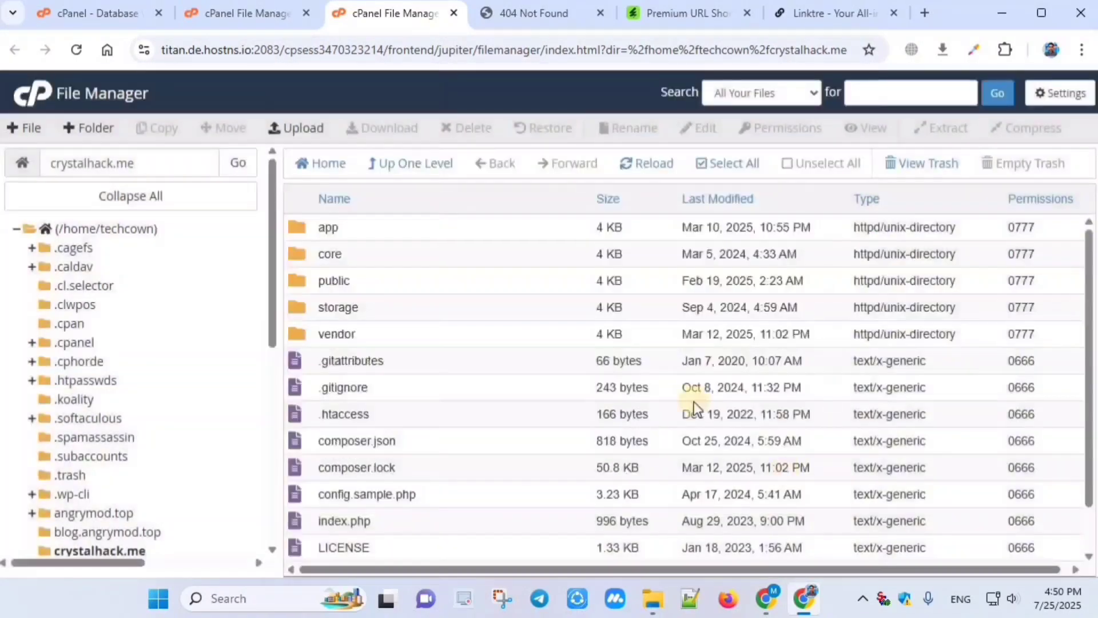
Step: Permanently delete main.zip, skipping the trash, then switch to the crystalhack.me site tab
scroll(361, 366, down, 1)
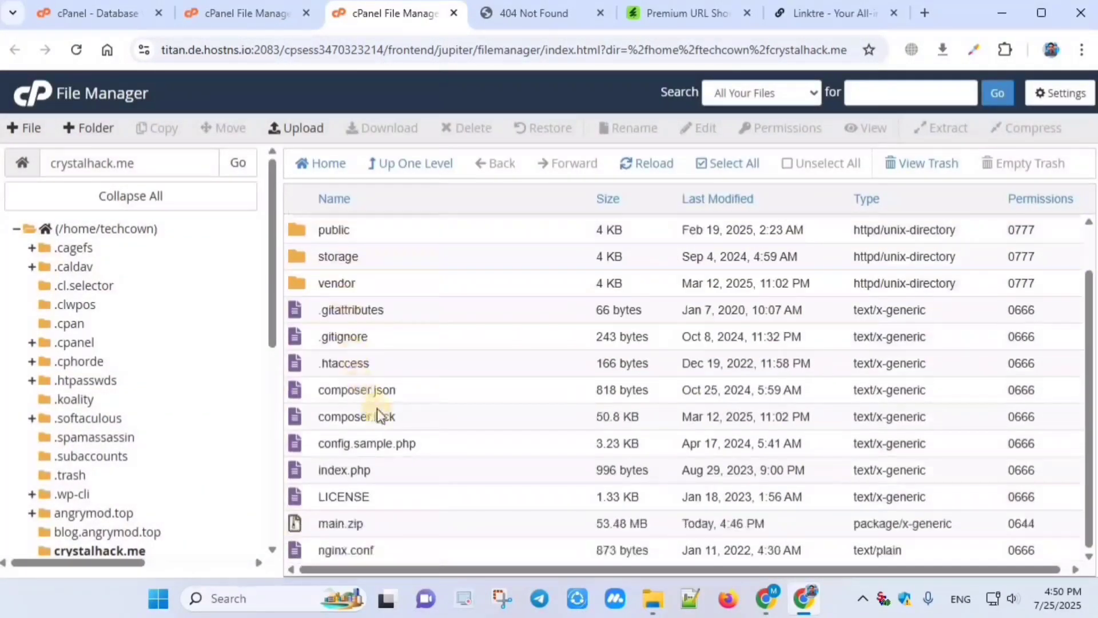
scroll(384, 423, up, 1)
scroll(412, 400, down, 1)
click(331, 524)
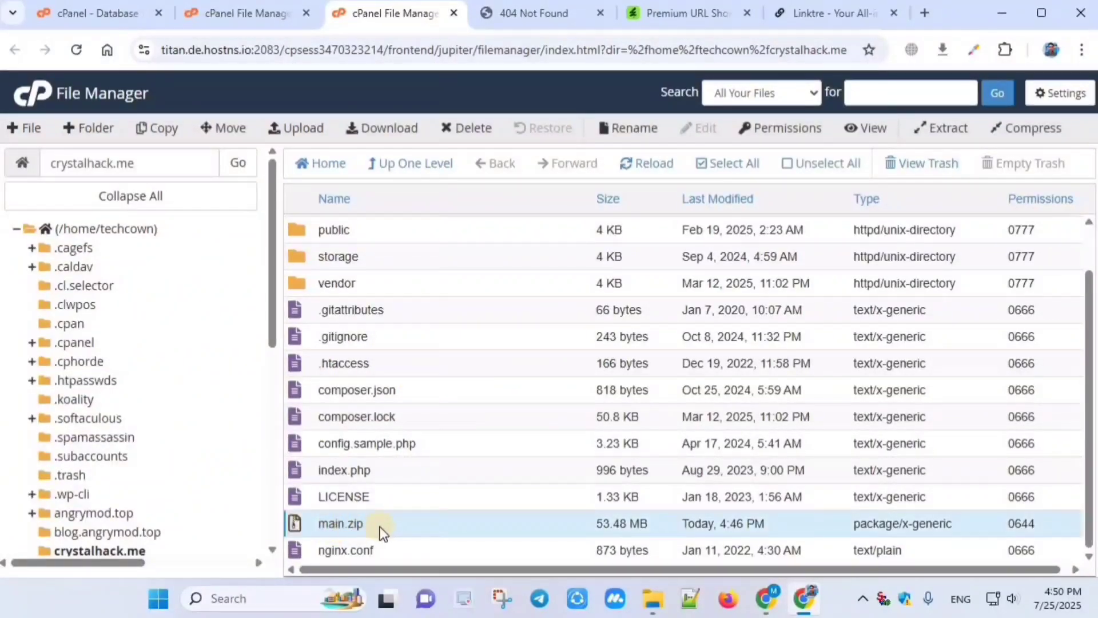
click(478, 128)
click(370, 330)
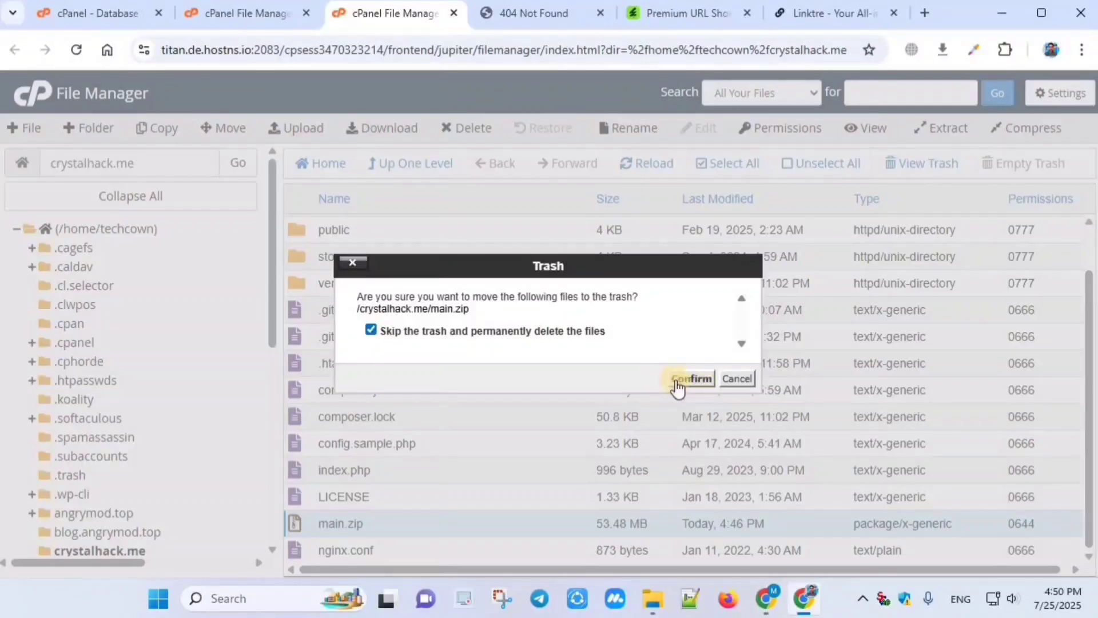
click(691, 378)
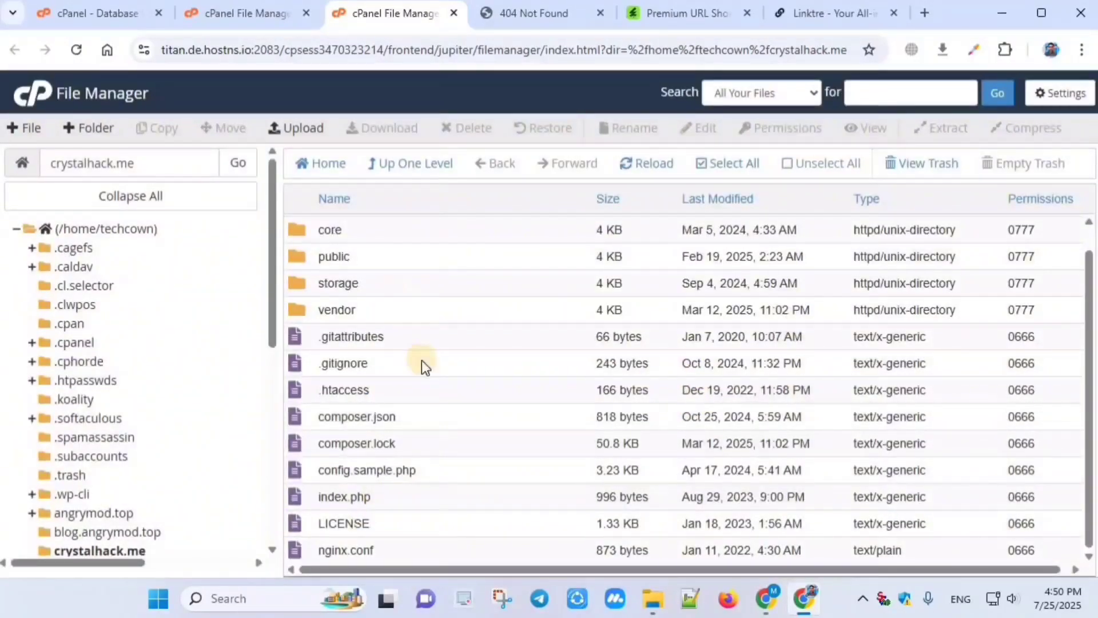
click(523, 13)
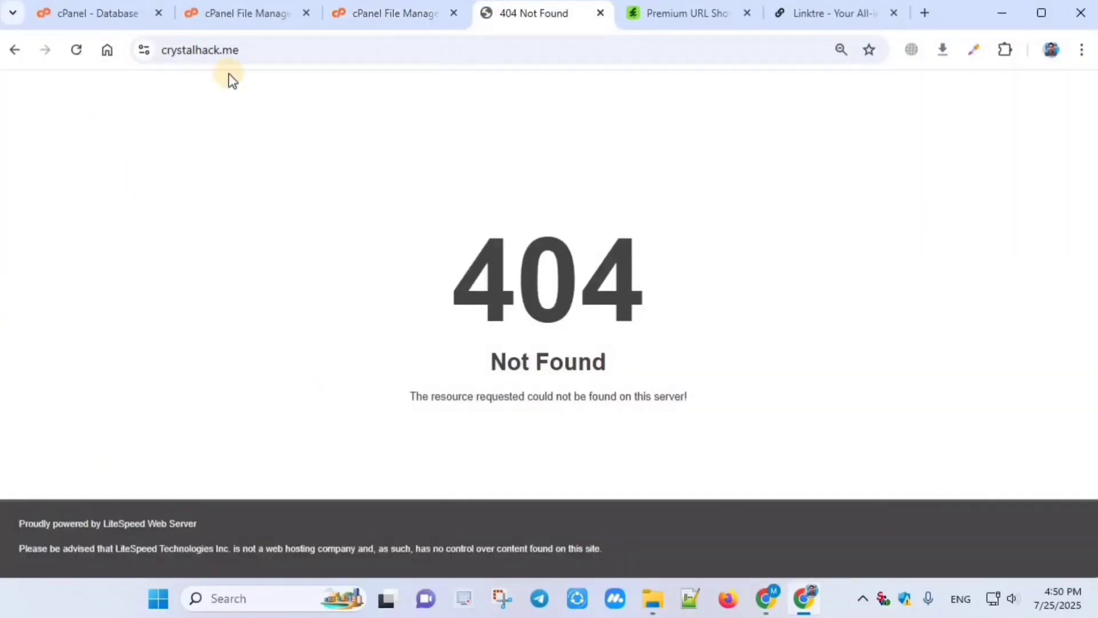
Step: Reload crystalhack.me, continue past the passed Requirements check, and focus the Envato purchase code field
click(77, 50)
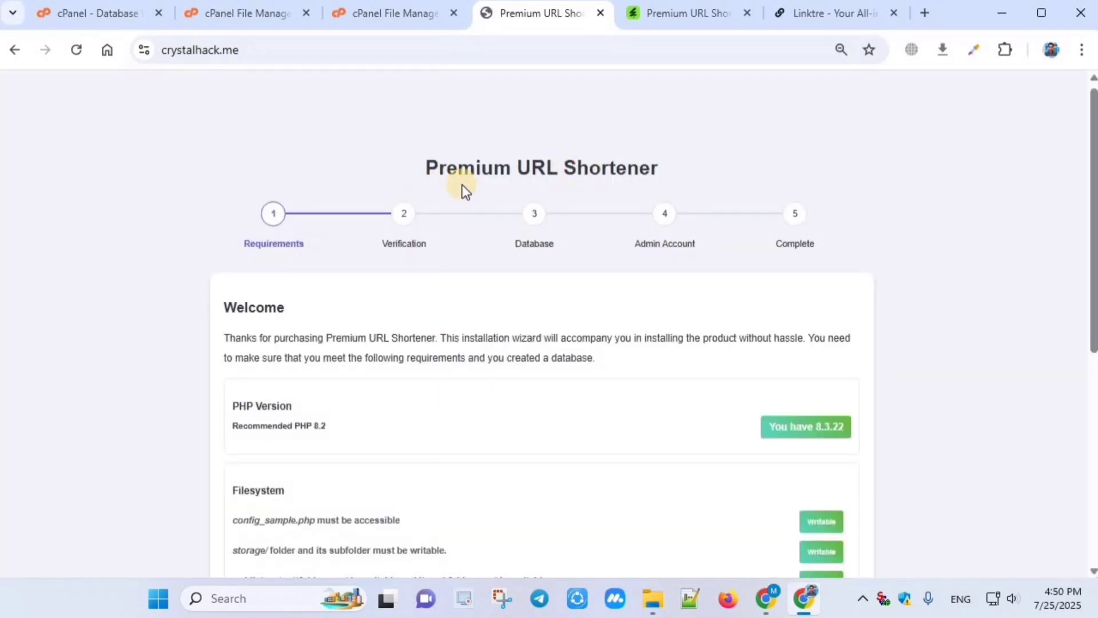
scroll(637, 314, down, 7)
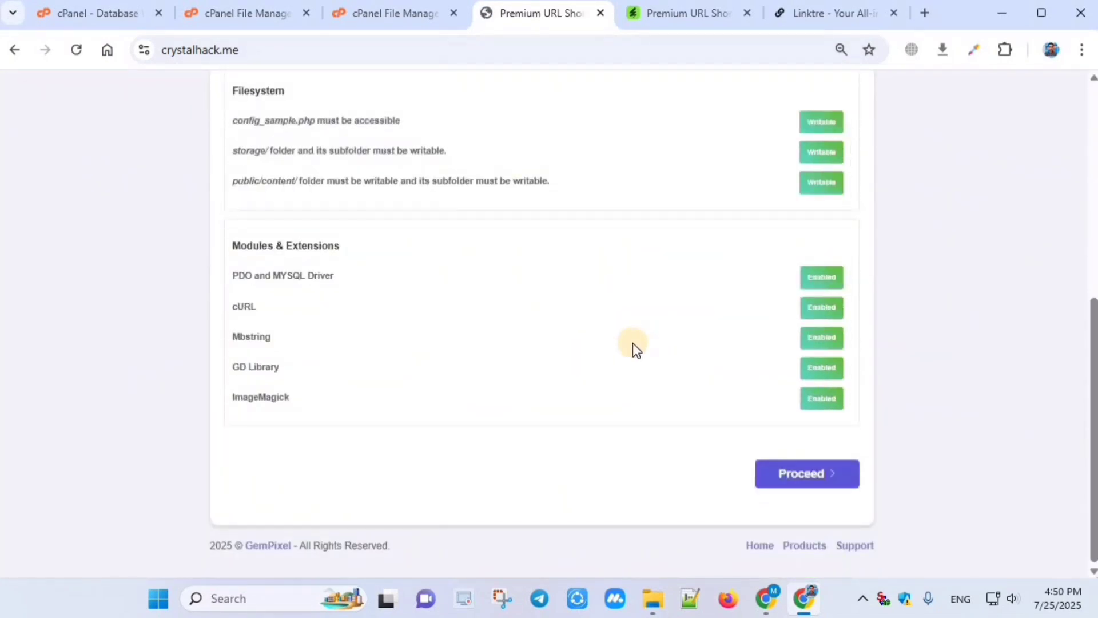
scroll(833, 279, up, 6)
scroll(829, 200, down, 6)
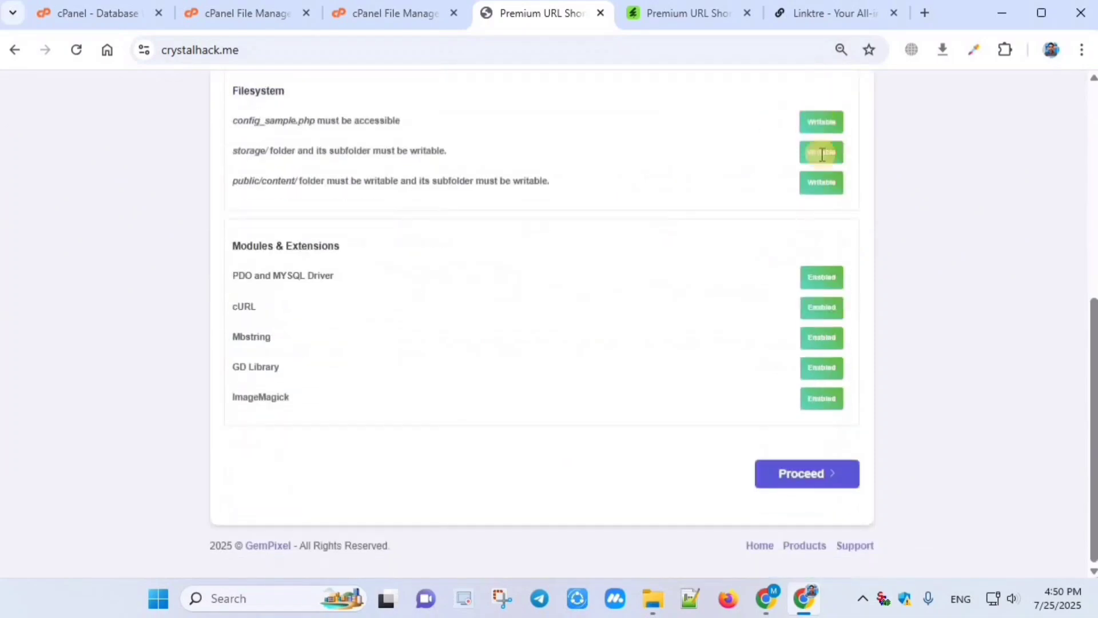
click(801, 481)
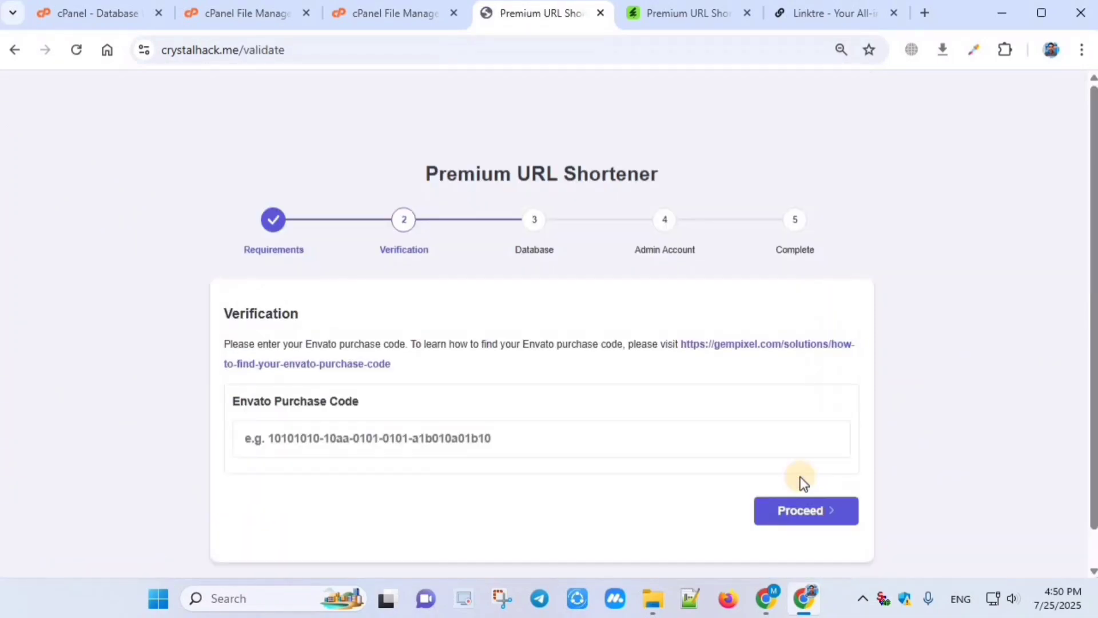
scroll(506, 360, down, 1)
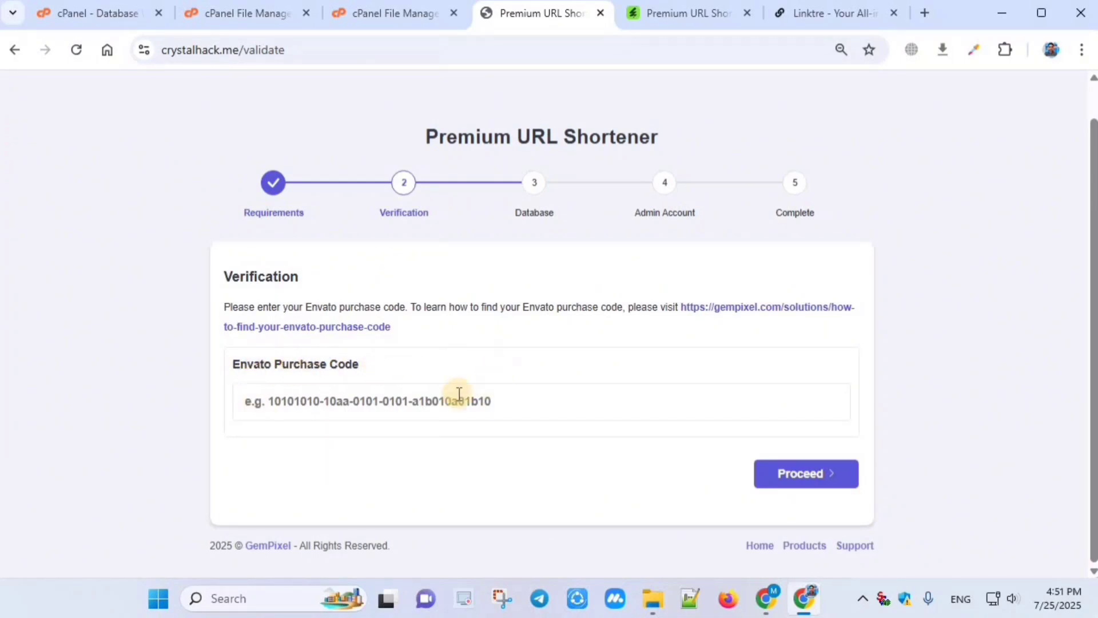
click(339, 399)
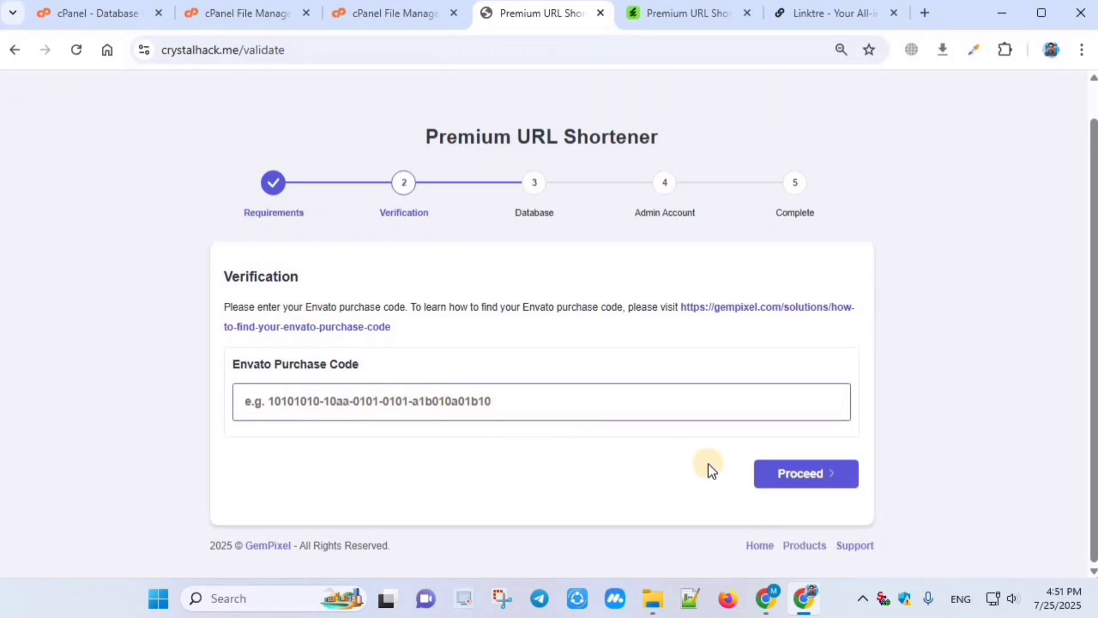
Step: Submit the Envato purchase code for validation
click(792, 474)
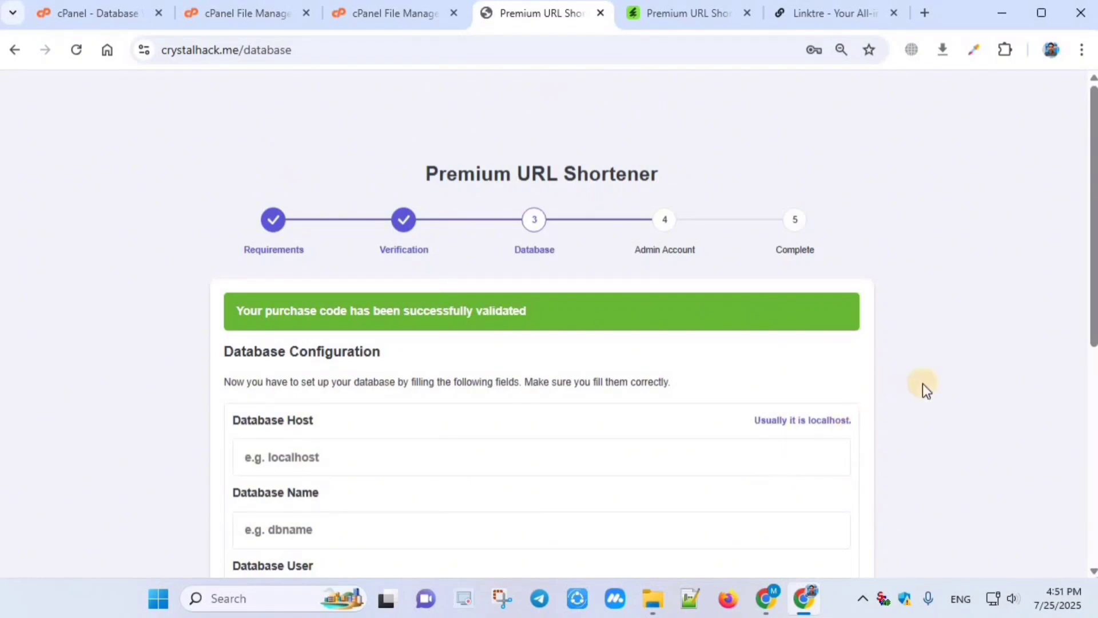
scroll(571, 379, down, 3)
scroll(495, 297, down, 2)
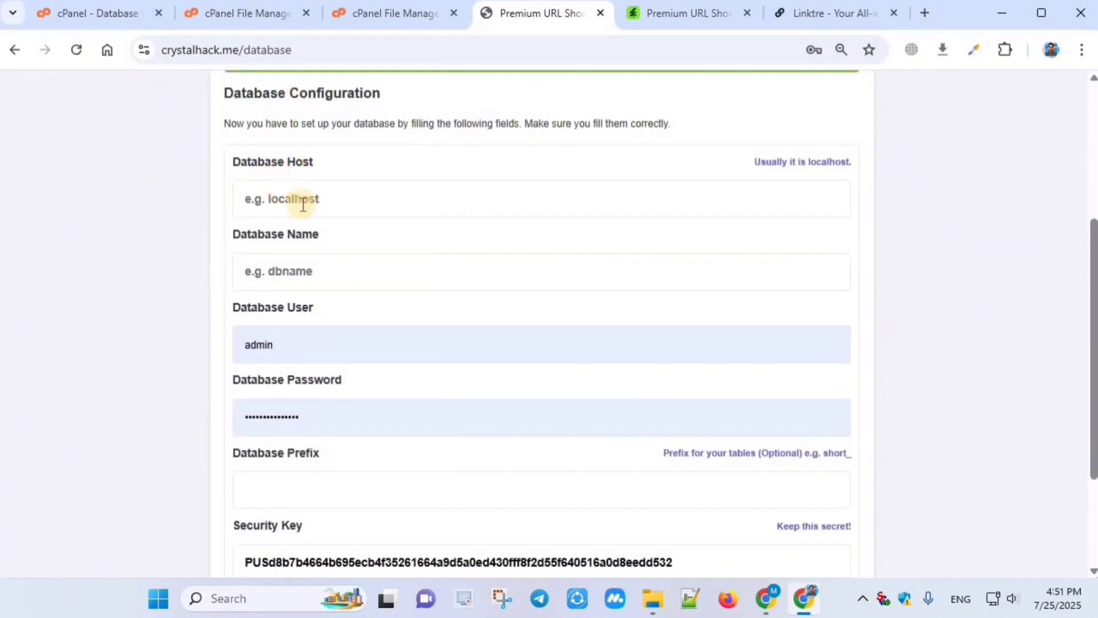
scroll(319, 220, down, 3)
scroll(329, 211, up, 3)
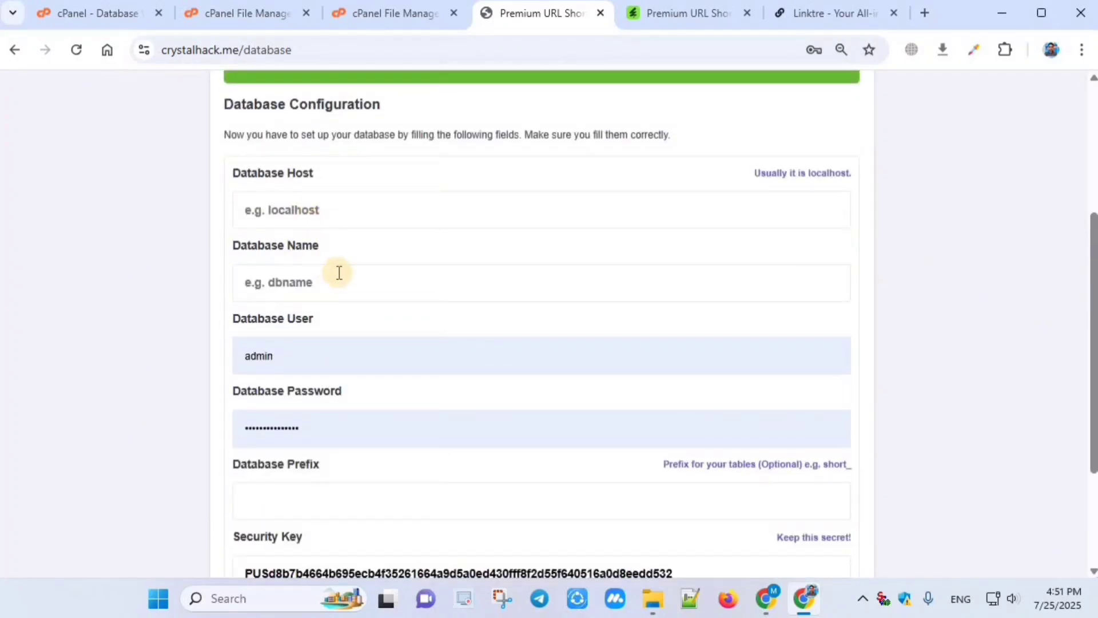
scroll(288, 287, up, 2)
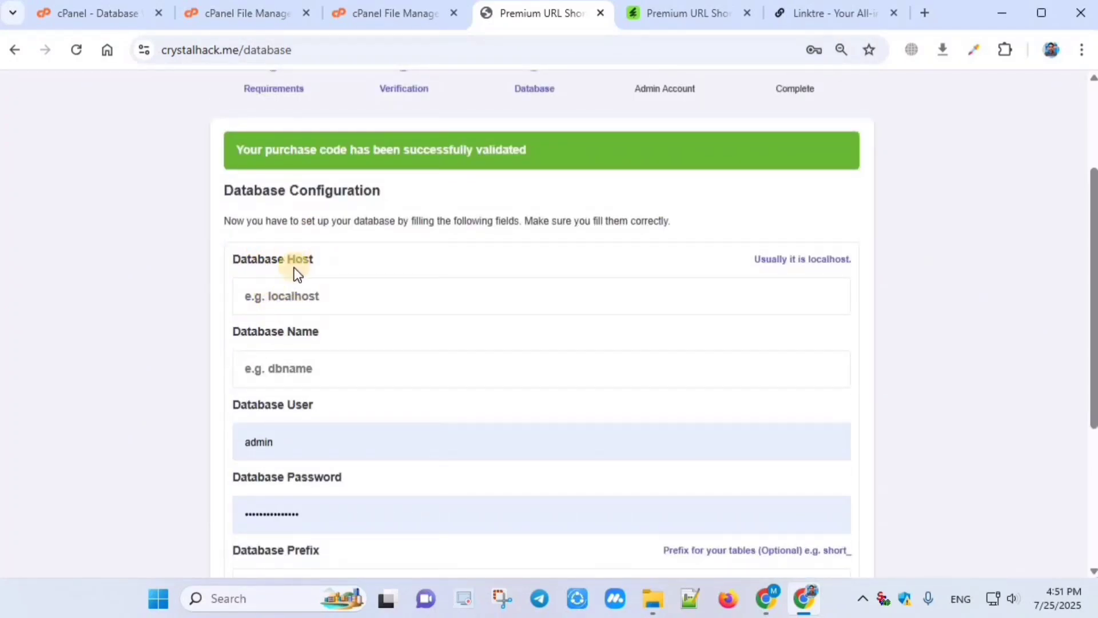
Step: Enter localhost as the database host
click(324, 298)
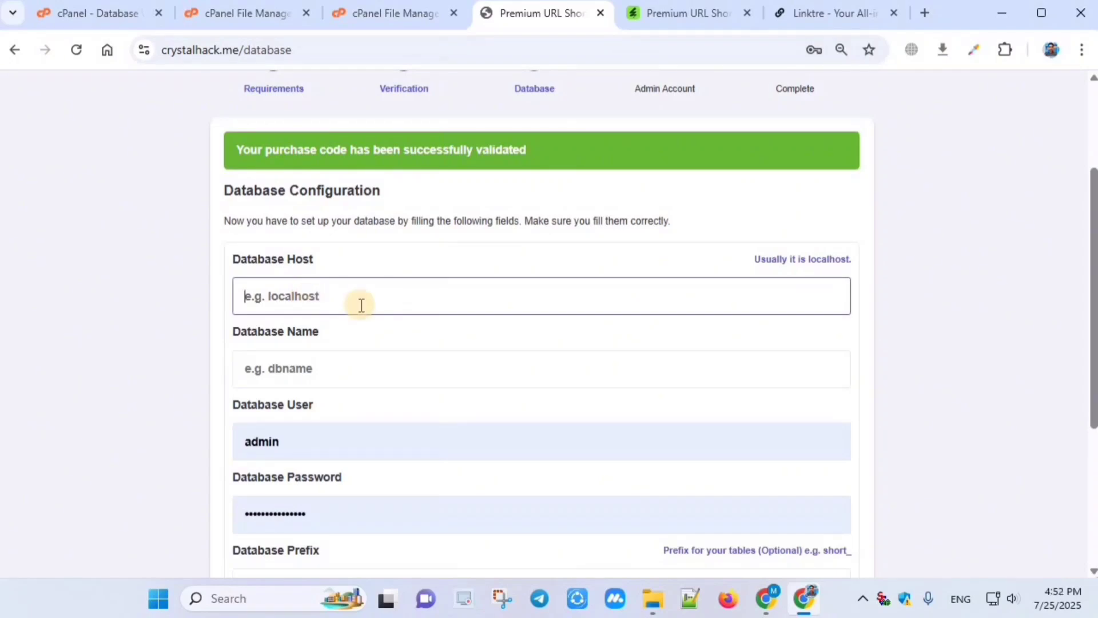
text(localhost)
click(354, 348)
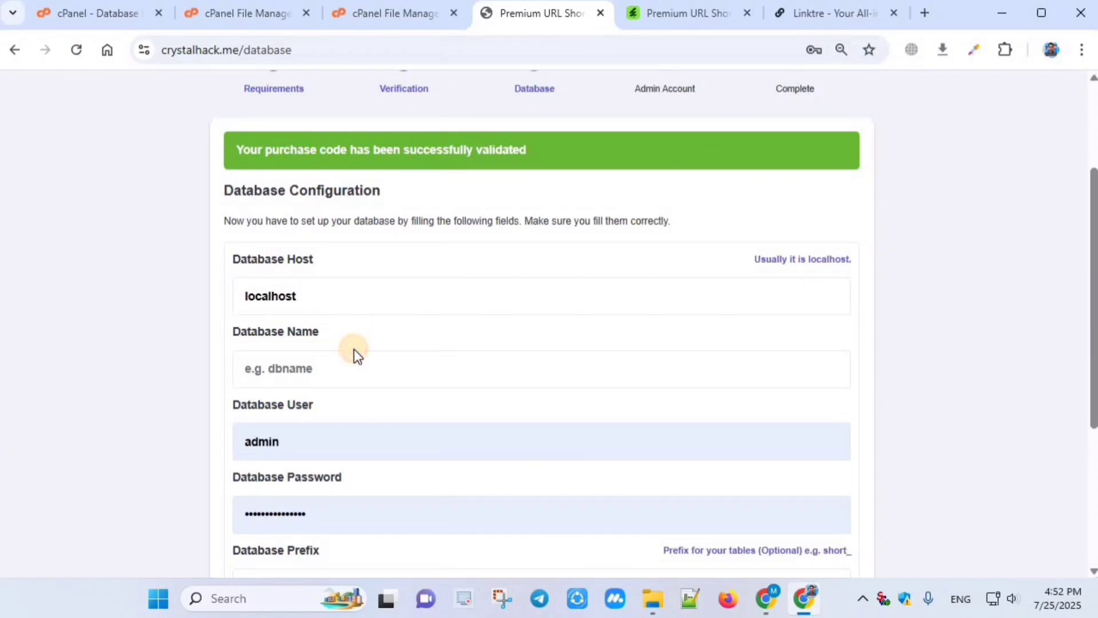
scroll(293, 264, down, 1)
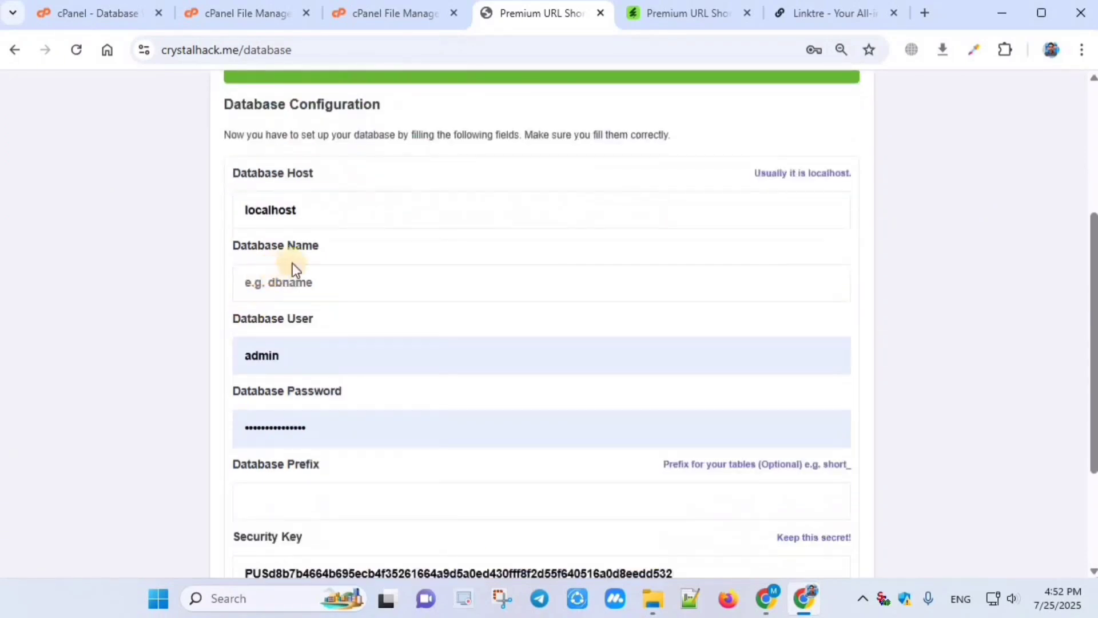
Step: Replace the autofilled database password with the copied cPanel database password
click(300, 288)
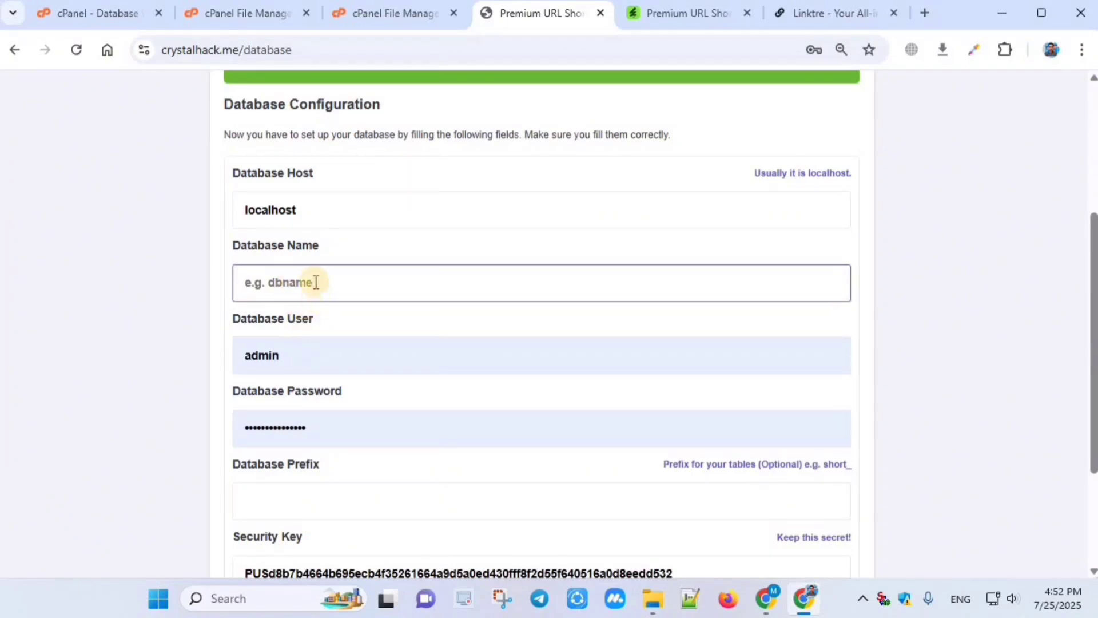
click(331, 428)
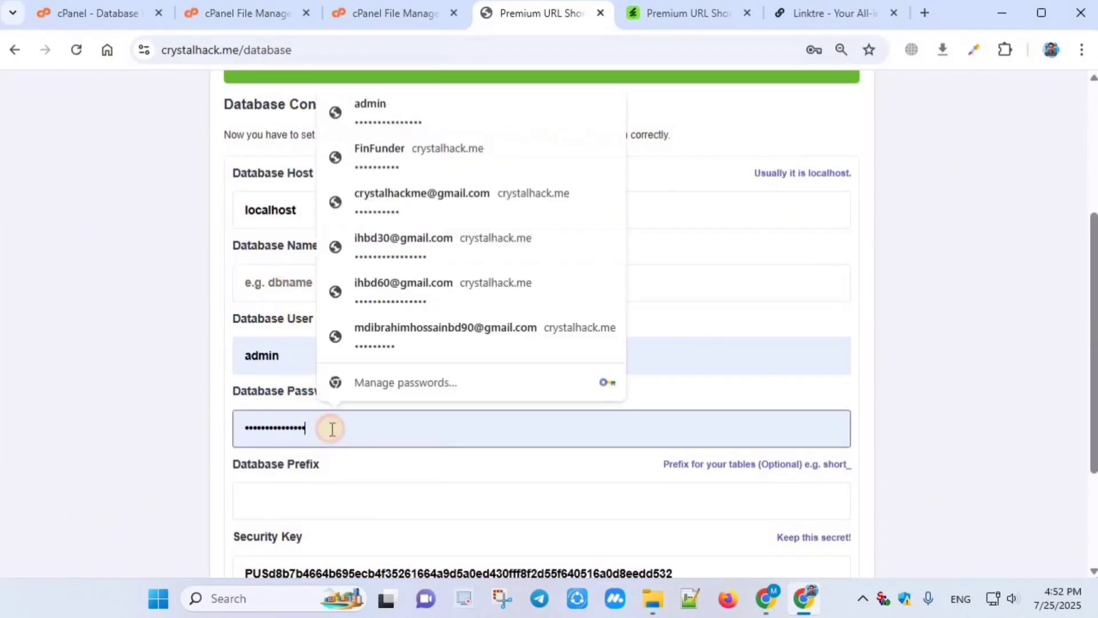
key(BackSpace)
key(BackSpace)
key(BackSpace)
key(BackSpace)
key(BackSpace)
key(BackSpace)
key(BackSpace)
key(BackSpace)
key(BackSpace)
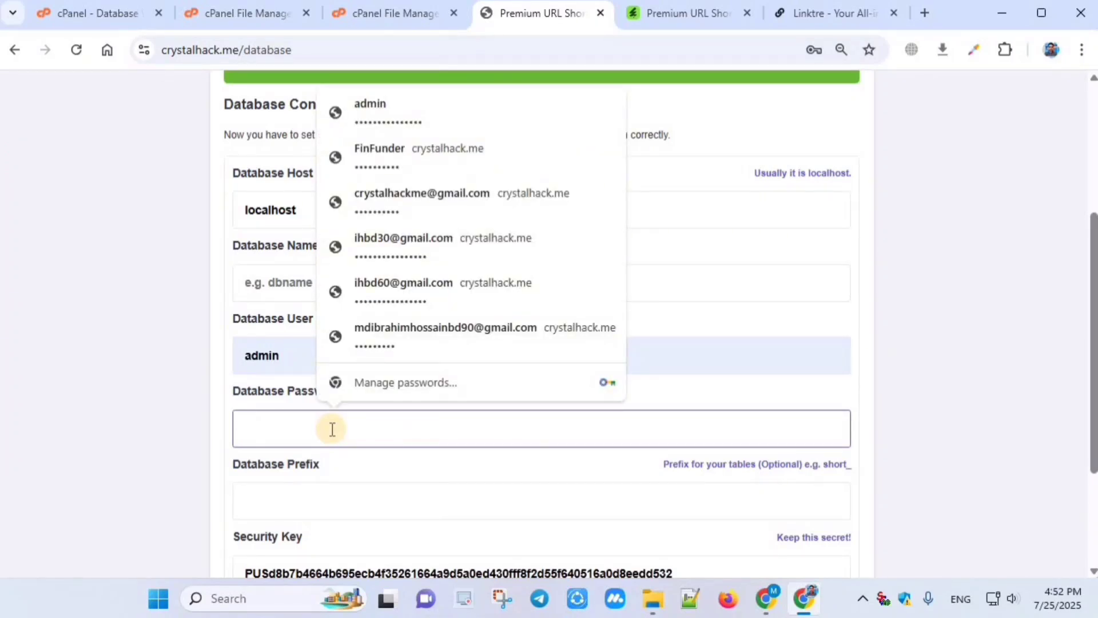
right_click(330, 428)
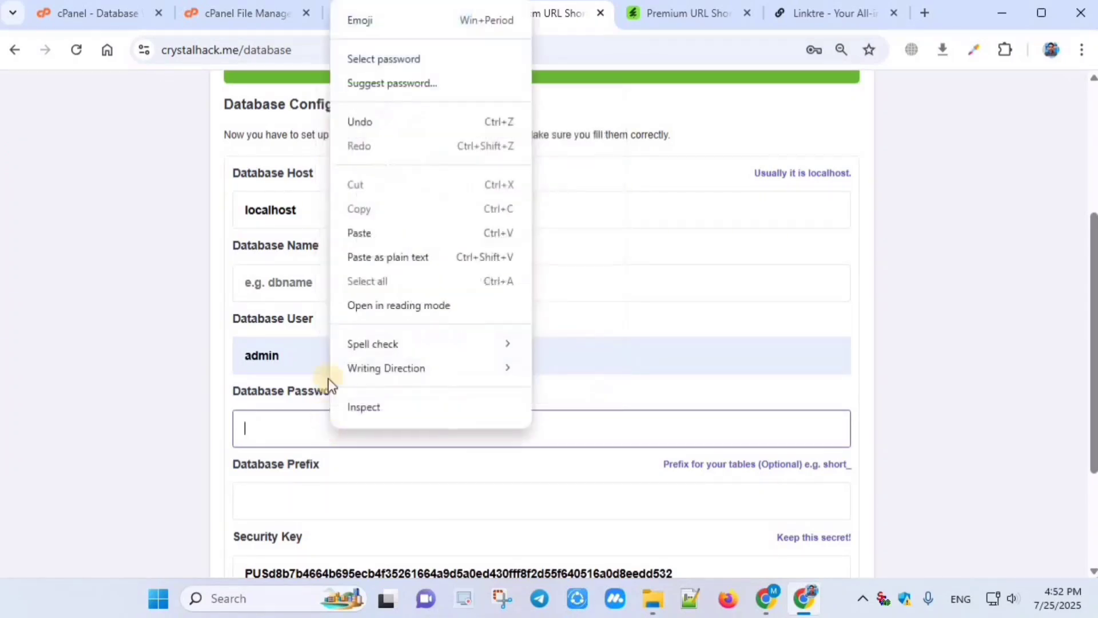
click(360, 233)
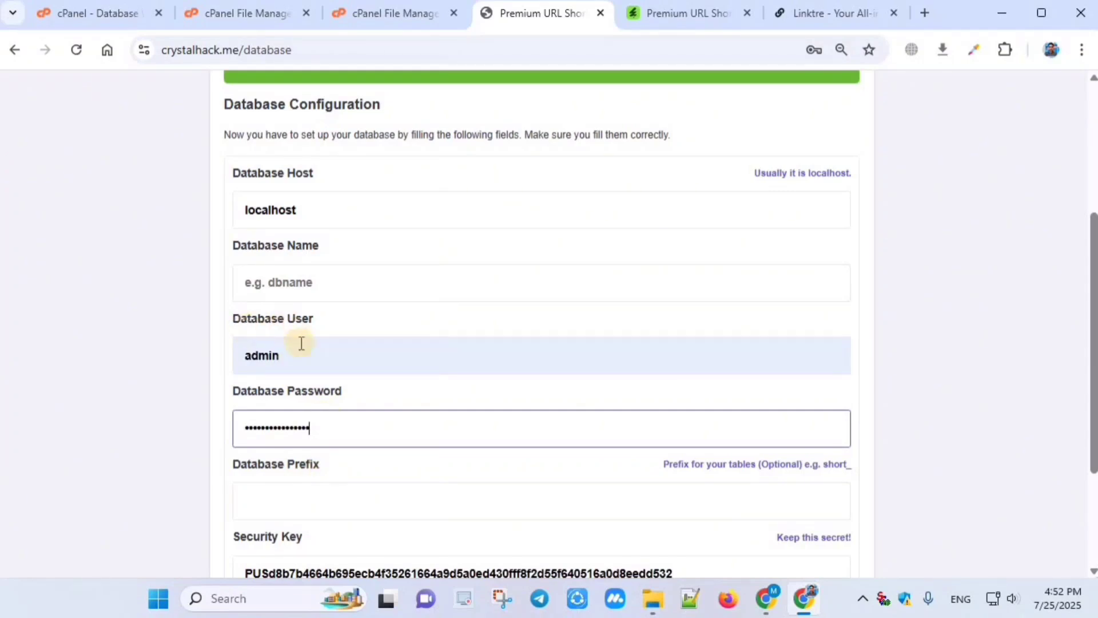
click(278, 355)
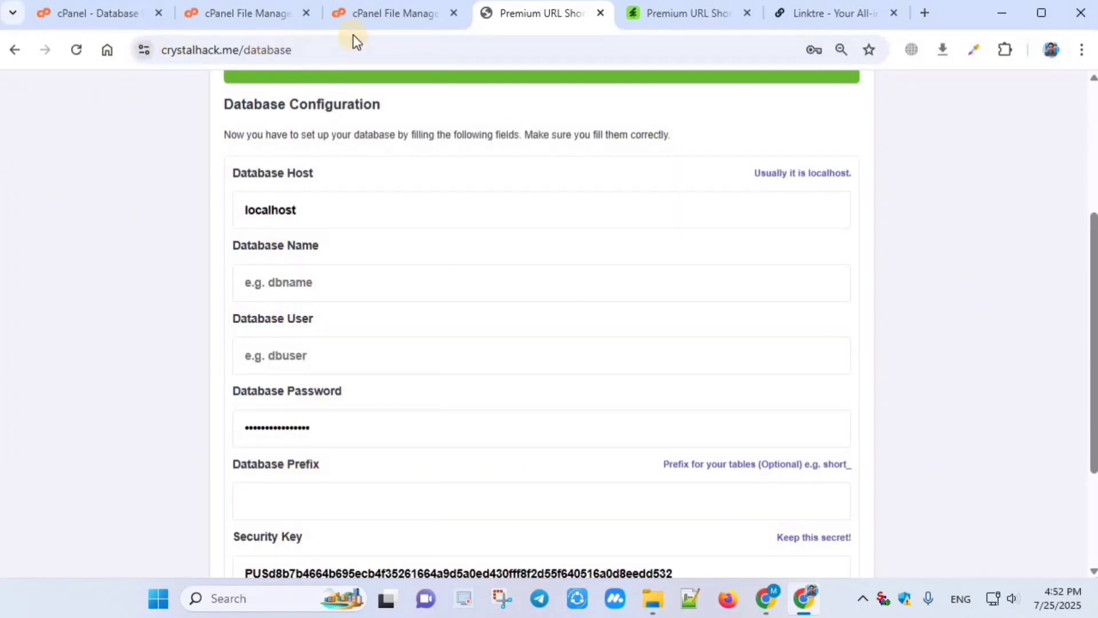
Step: Copy the new database name techcown_crhm from the cPanel database wizard result
click(99, 7)
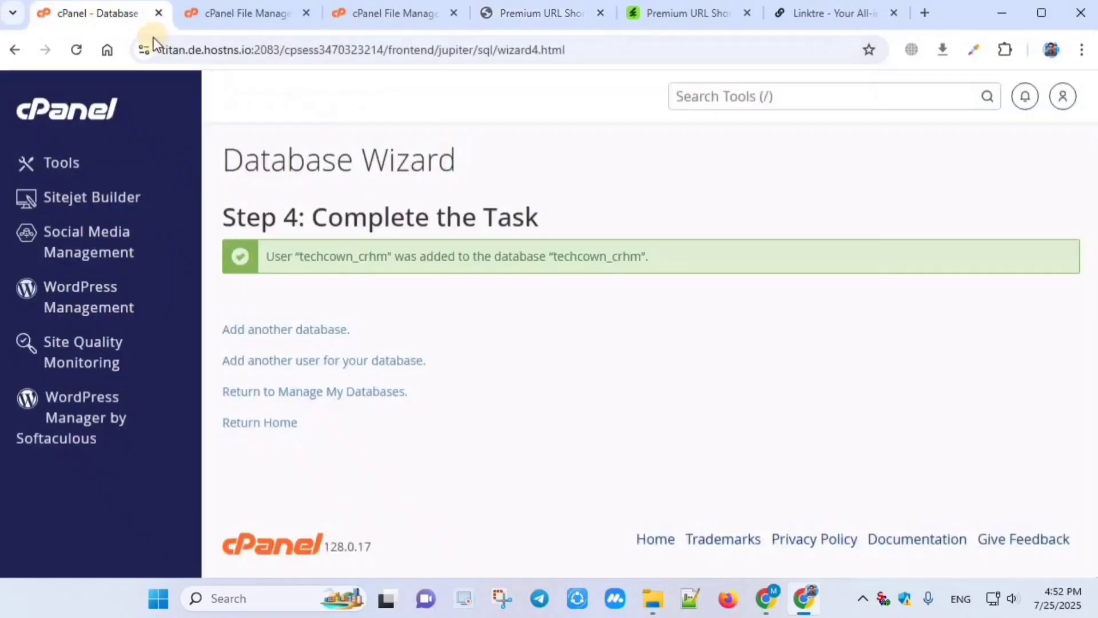
double_click(586, 256)
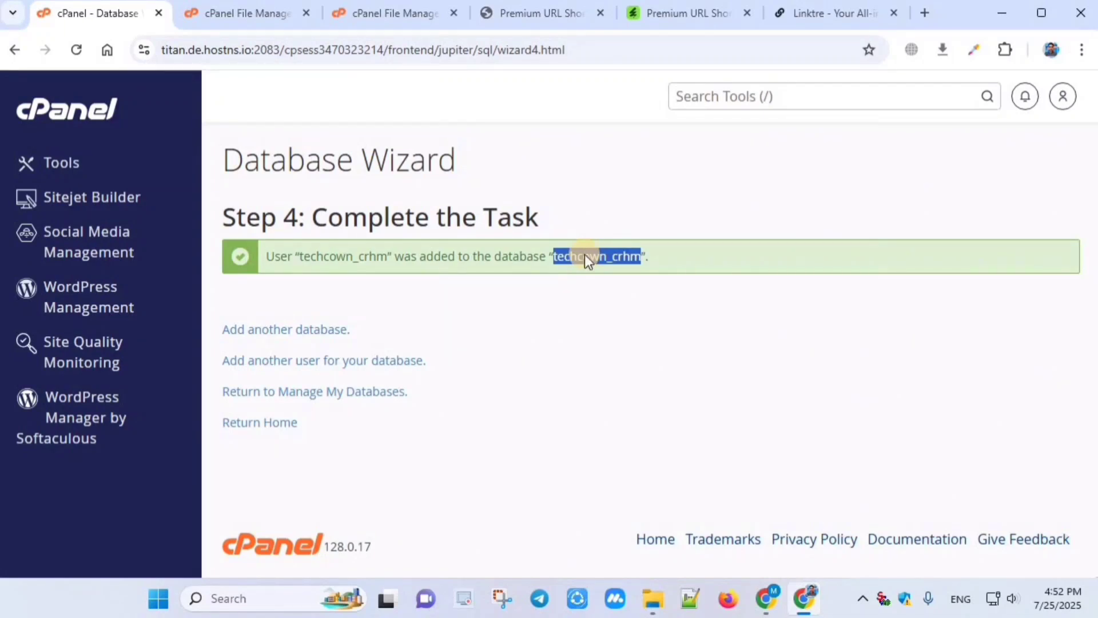
right_click(585, 257)
click(627, 276)
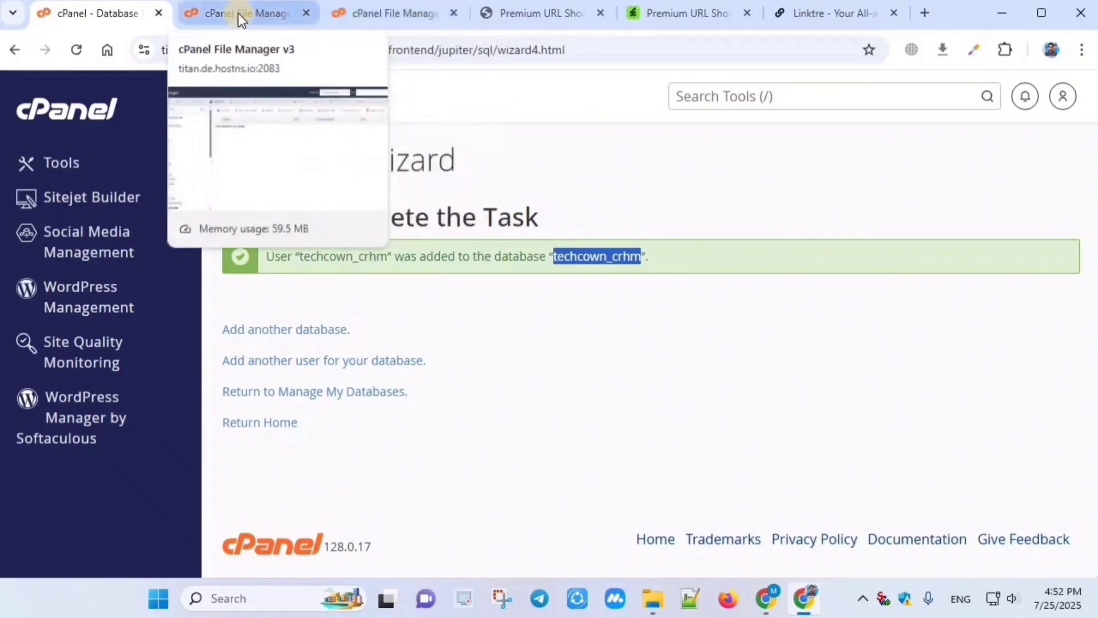
Step: Paste techcown_crhm into both the Database Name and Database User fields
click(388, 15)
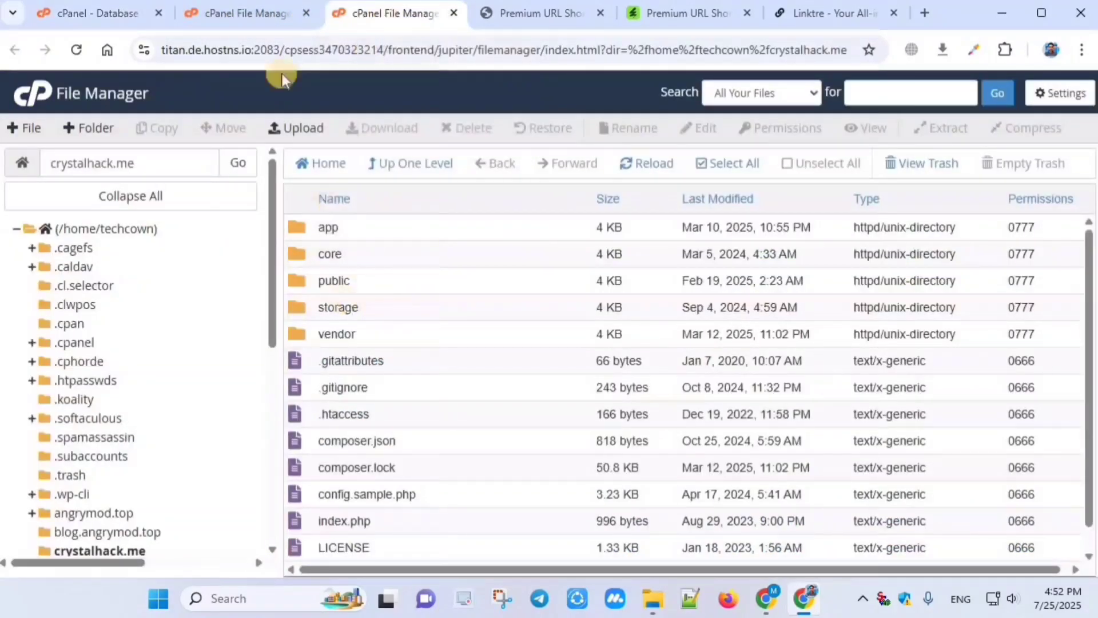
click(537, 12)
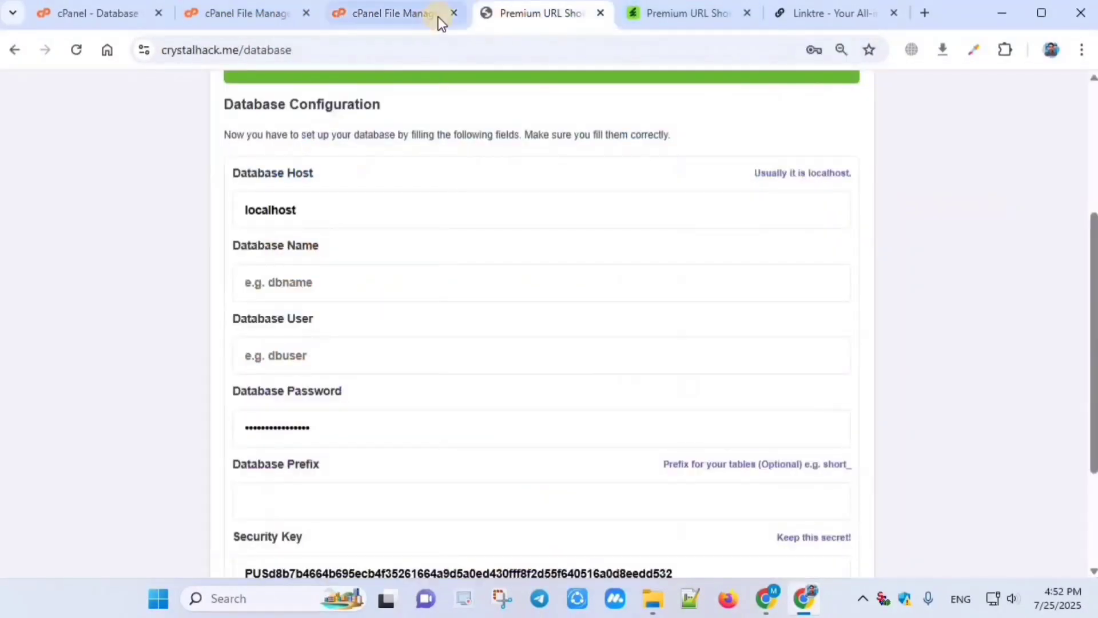
right_click(287, 283)
click(313, 83)
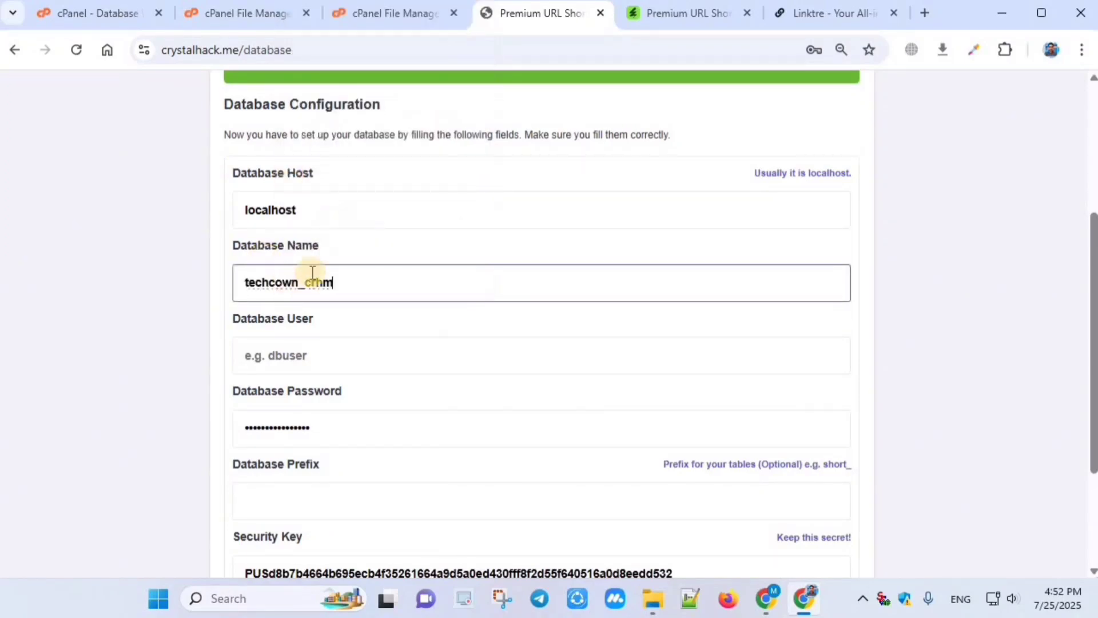
click(284, 355)
right_click(284, 355)
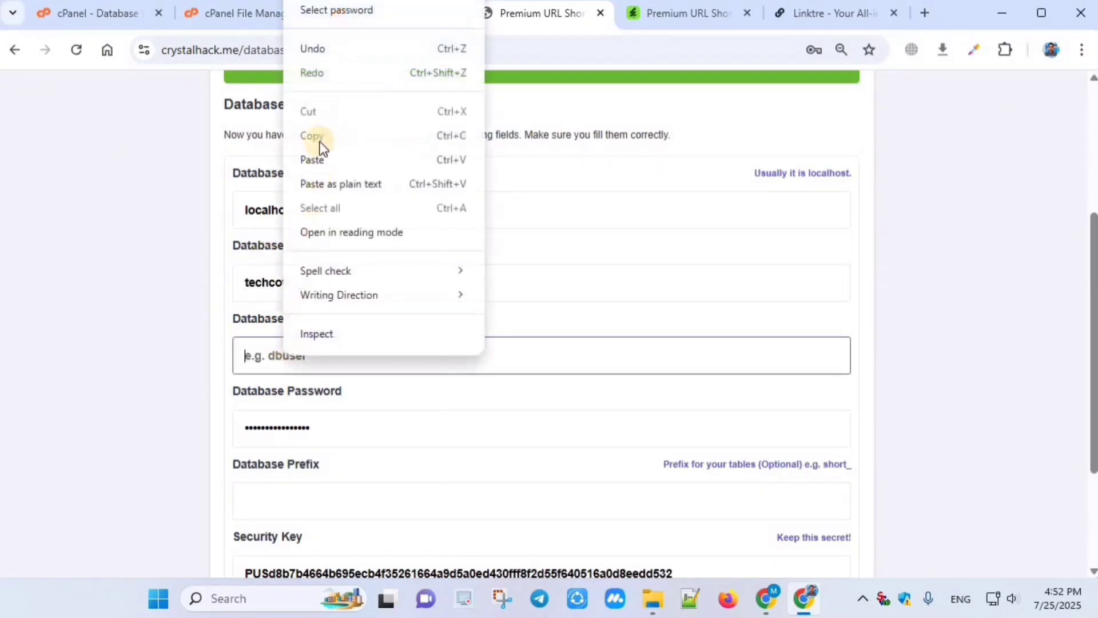
click(311, 161)
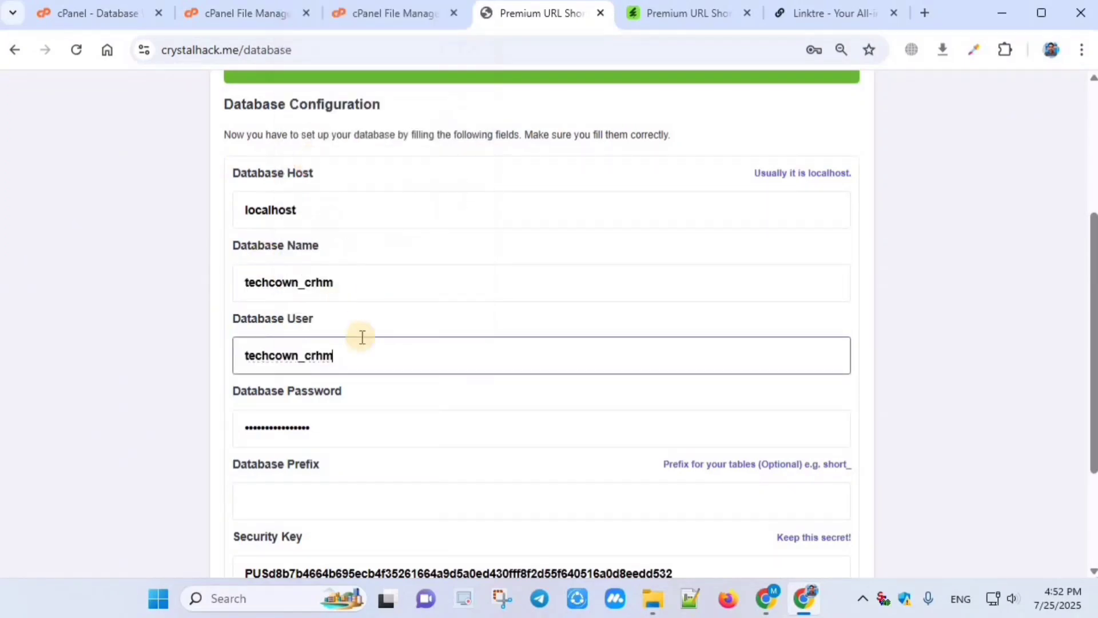
click(387, 281)
Step: Leave the table prefix empty and submit the database settings
scroll(366, 313, down, 1)
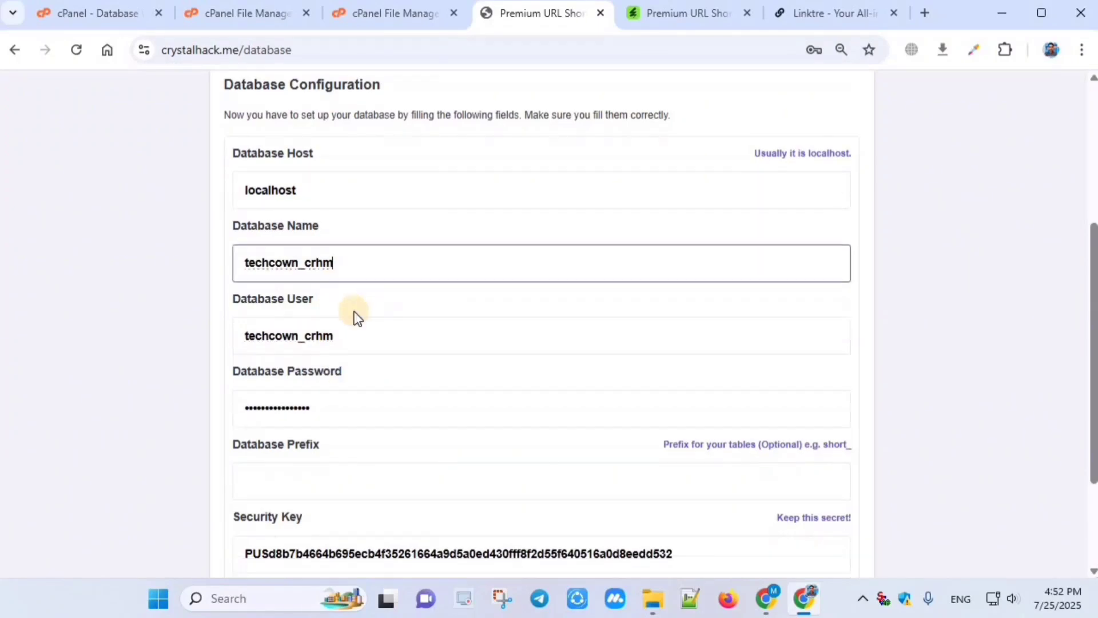
scroll(355, 311, down, 3)
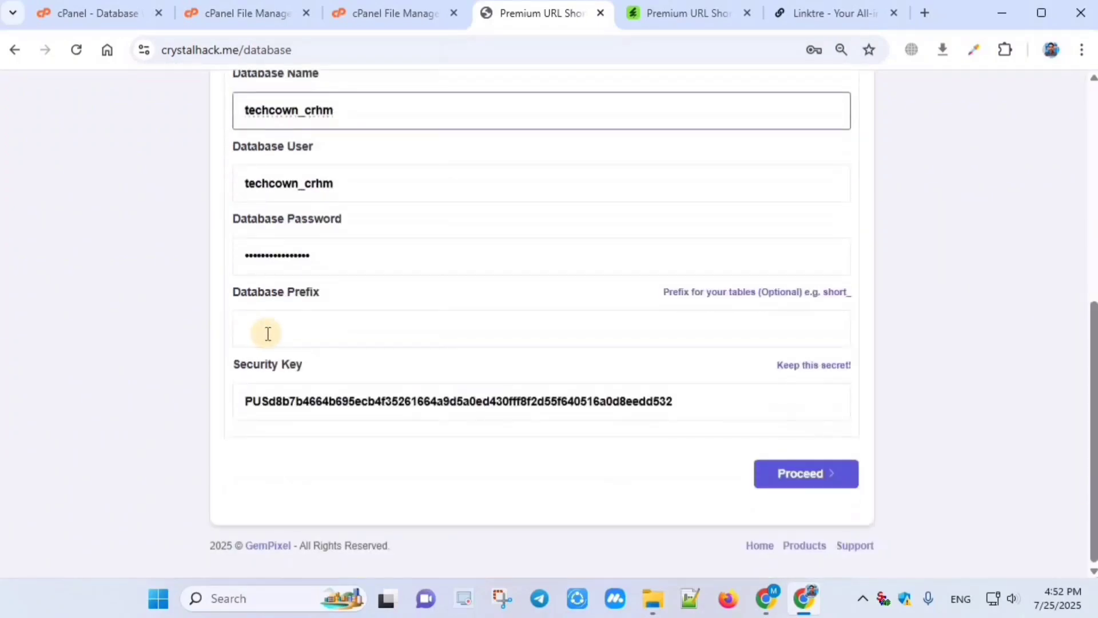
click(303, 324)
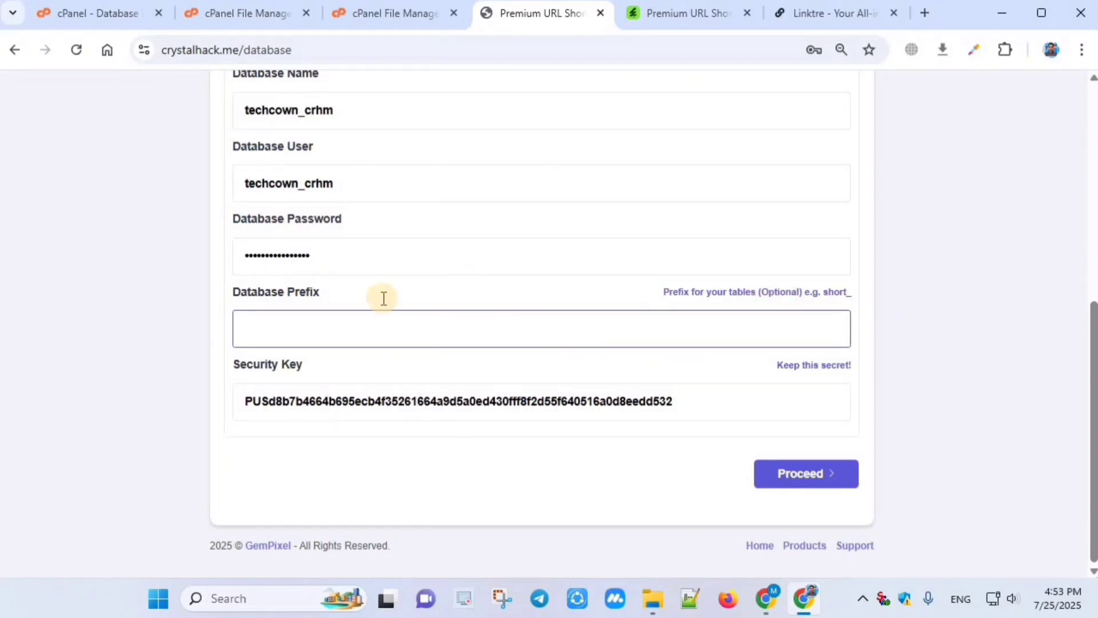
scroll(343, 286, up, 5)
scroll(558, 307, down, 5)
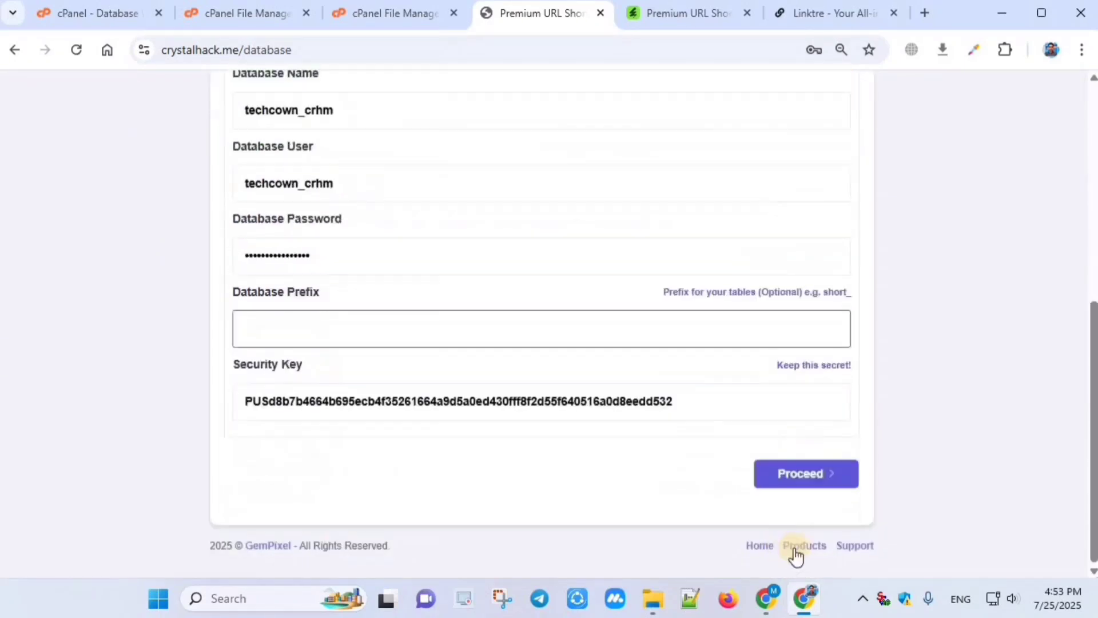
click(807, 483)
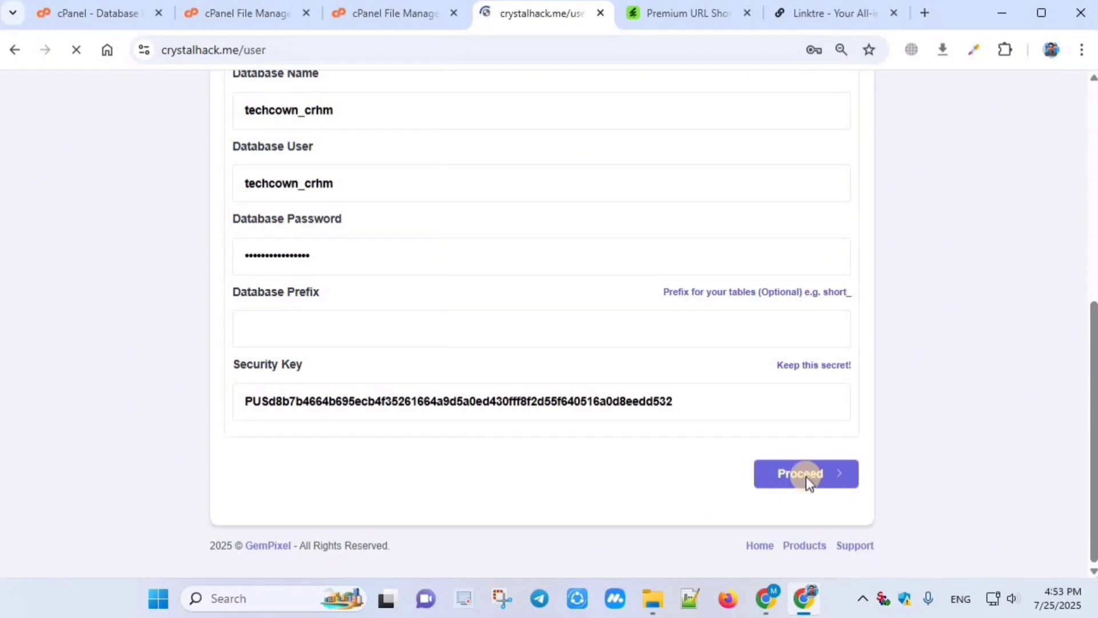
Step: Decline the browser's password save and autofill the admin email, username and password
click(843, 313)
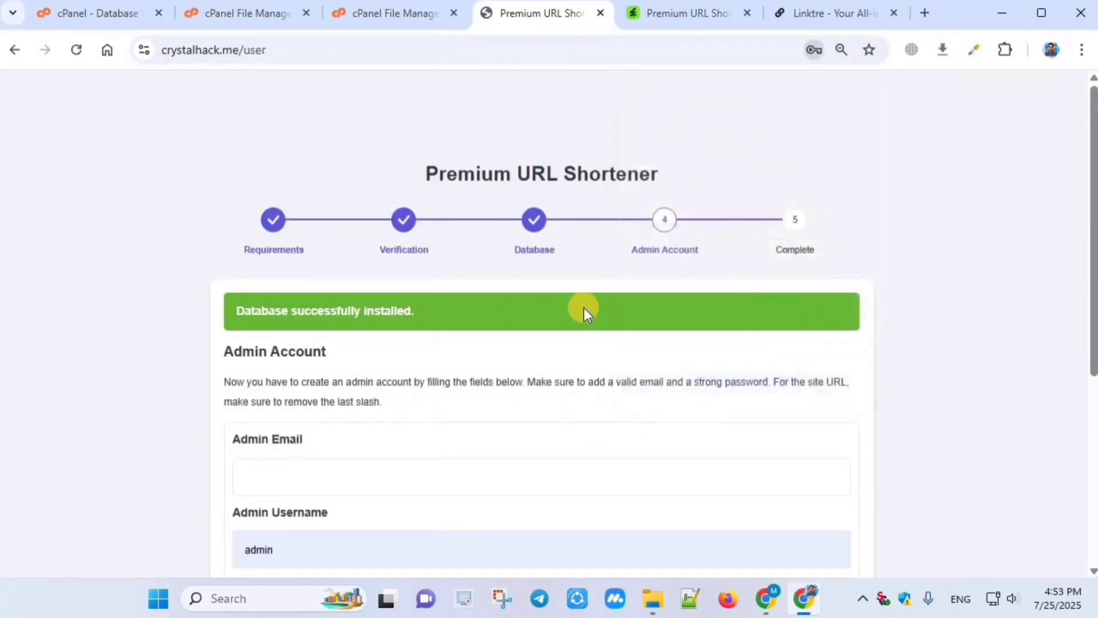
scroll(469, 338, down, 4)
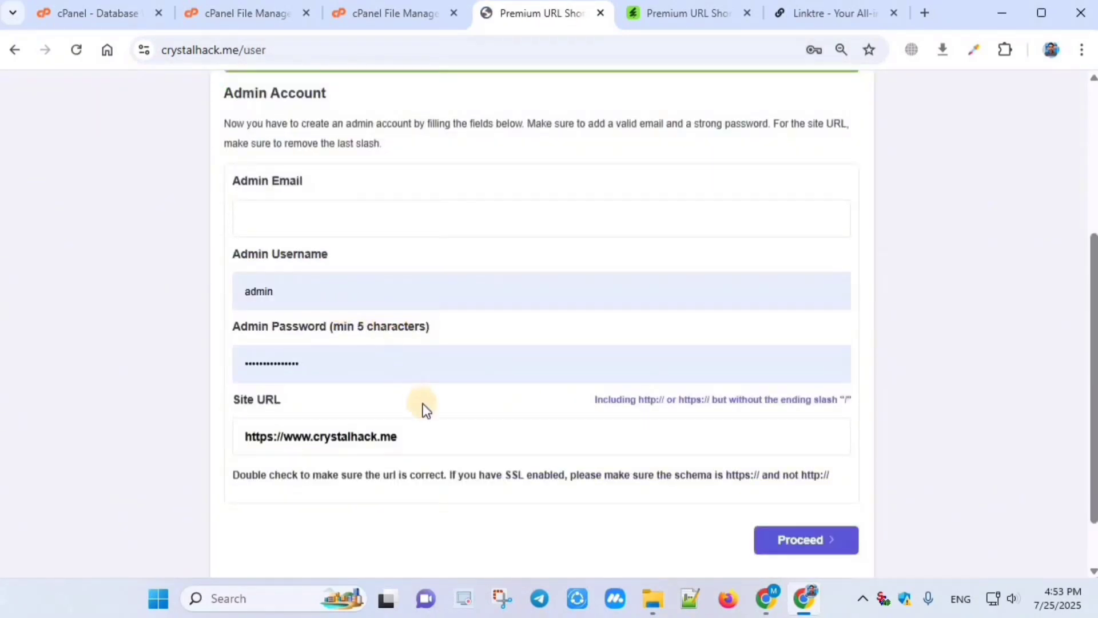
scroll(383, 291, up, 4)
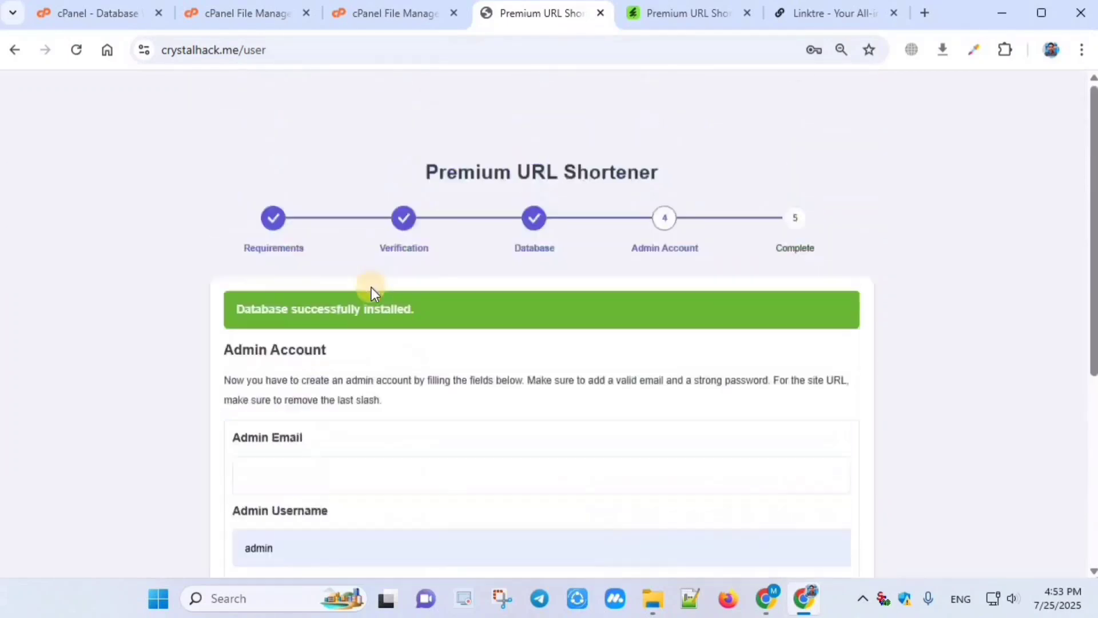
scroll(229, 264, down, 3)
click(261, 303)
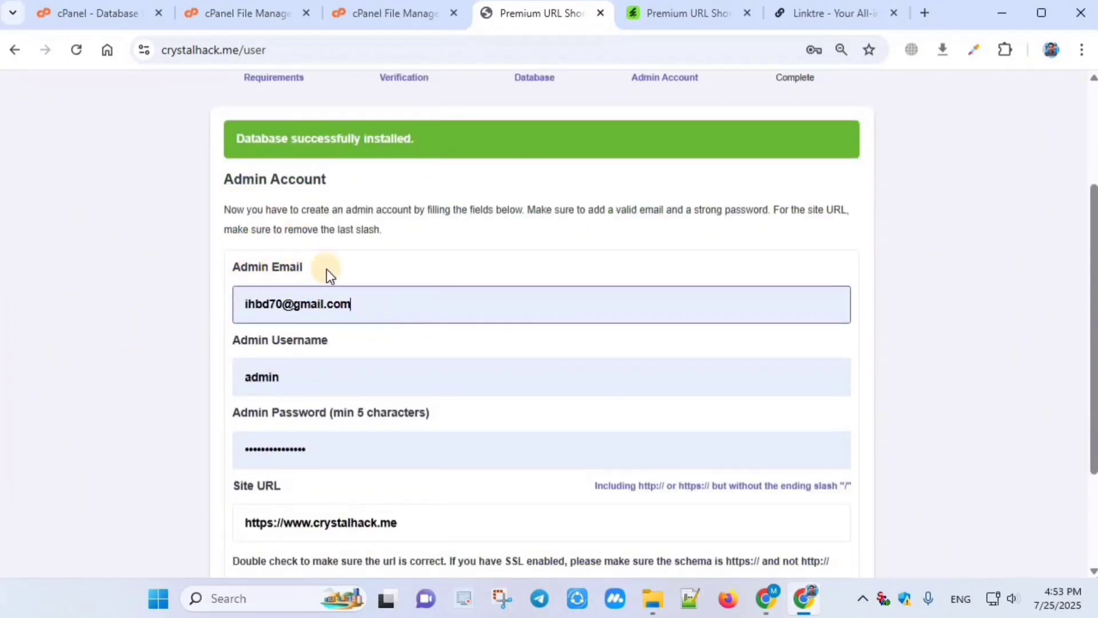
Step: Replace the prefilled admin password with a new one
scroll(311, 368, down, 2)
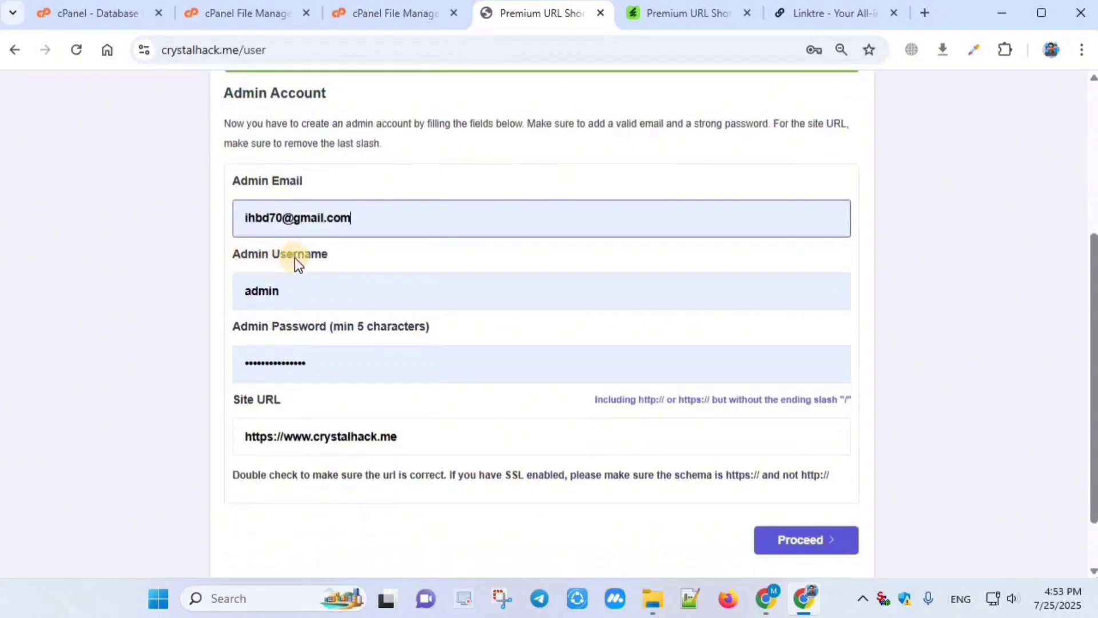
click(355, 373)
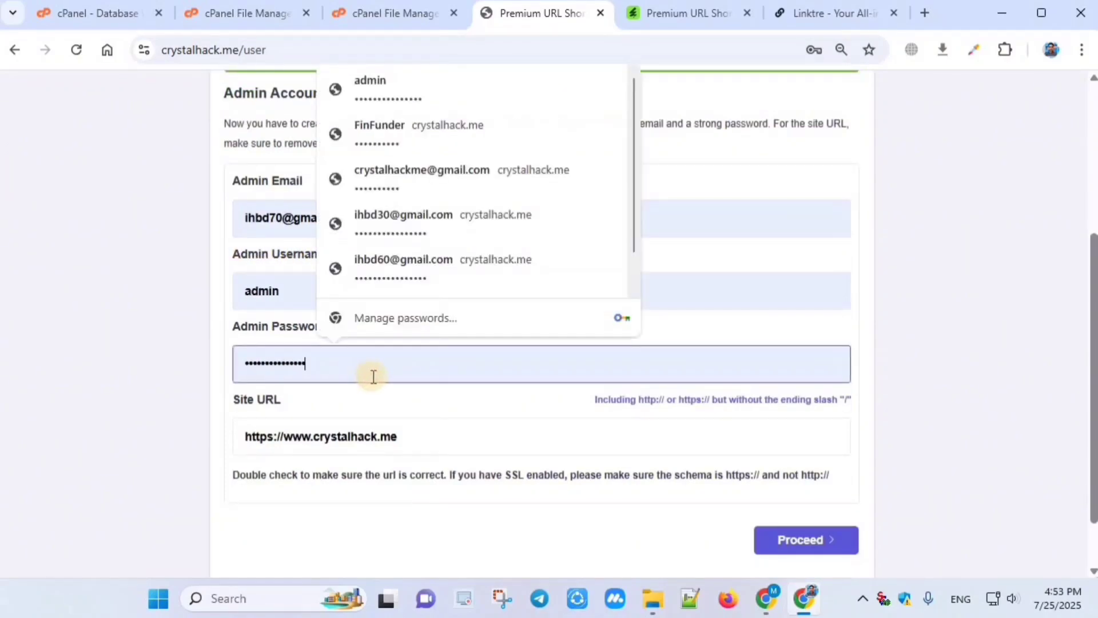
key(ctrl+a)
key(BackSpace)
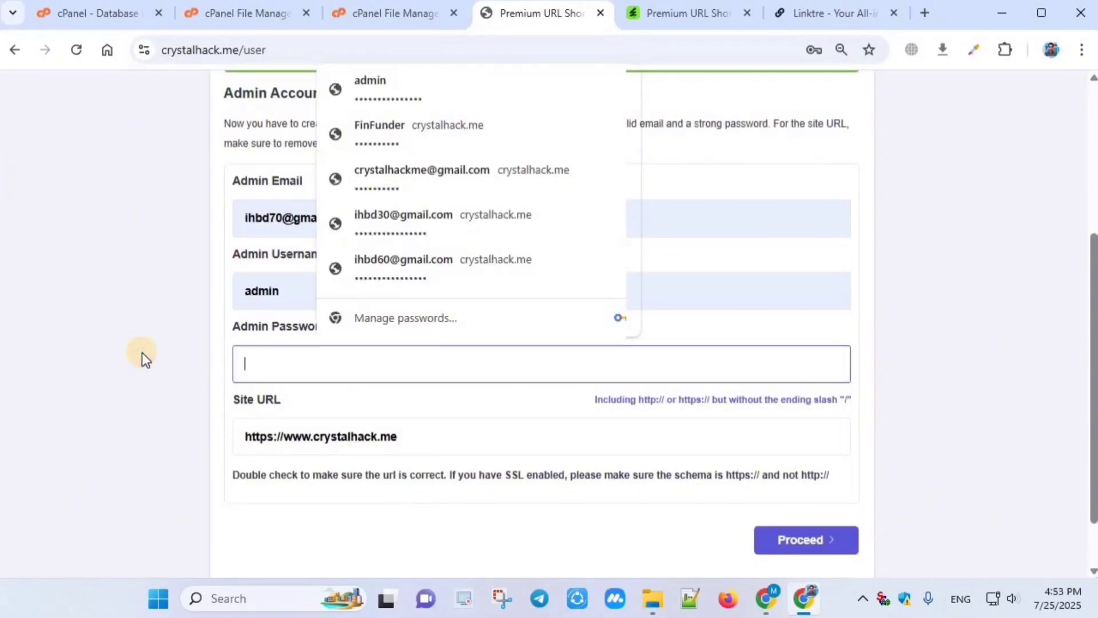
text(123)
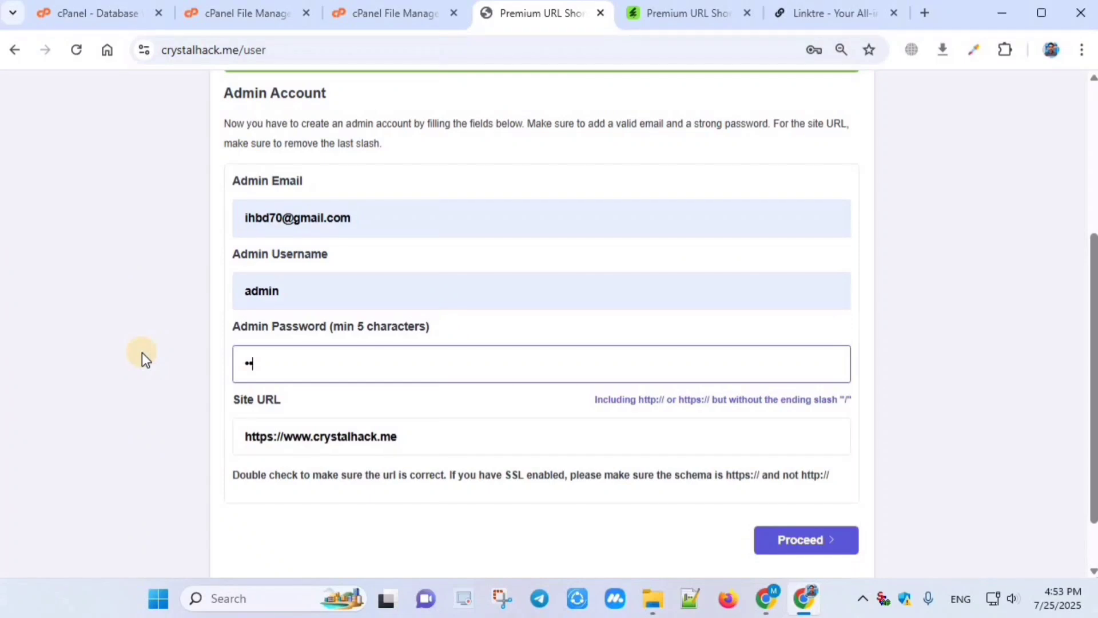
text(456789)
Step: Replace the admin username with a new one and submit the admin account details
double_click(290, 287)
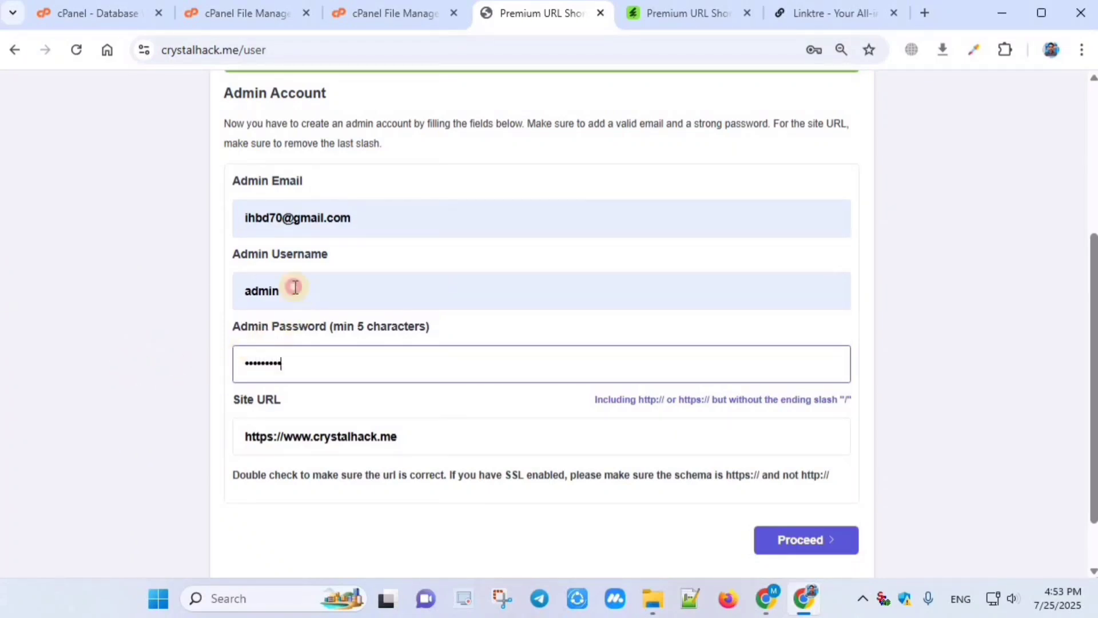
key(BackSpace)
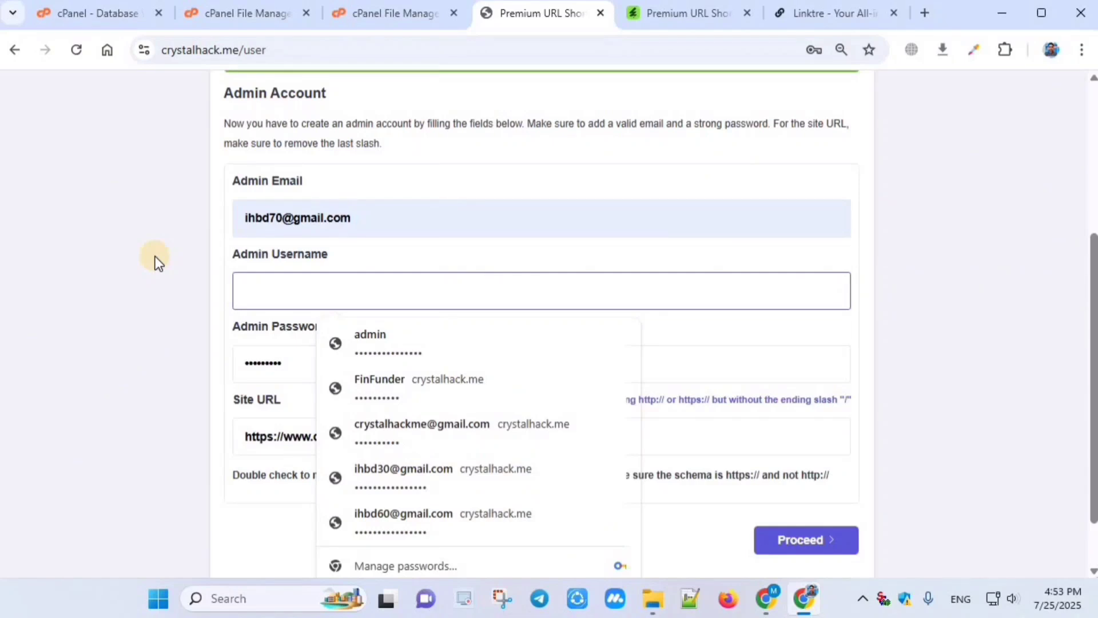
text(ibrahimb)
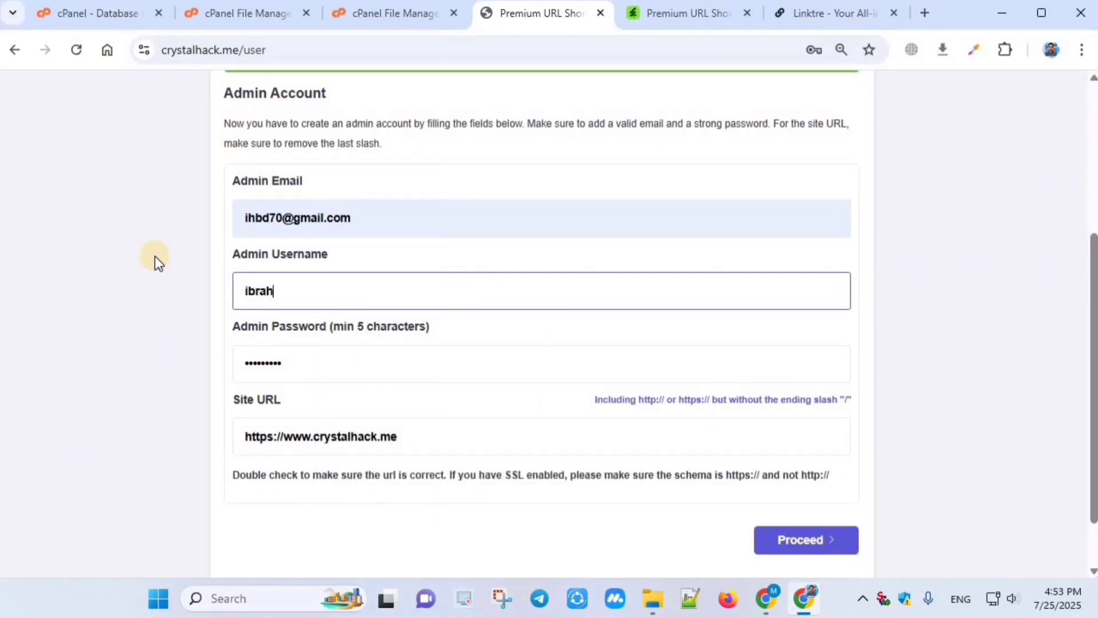
text(70)
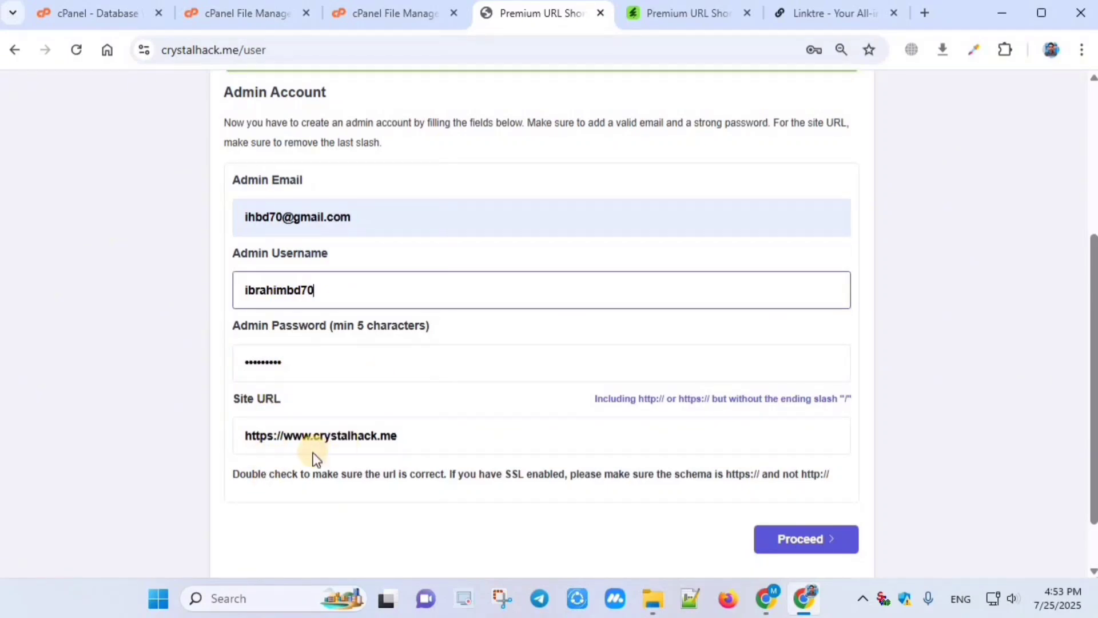
scroll(305, 458, down, 1)
click(301, 463)
scroll(377, 366, up, 3)
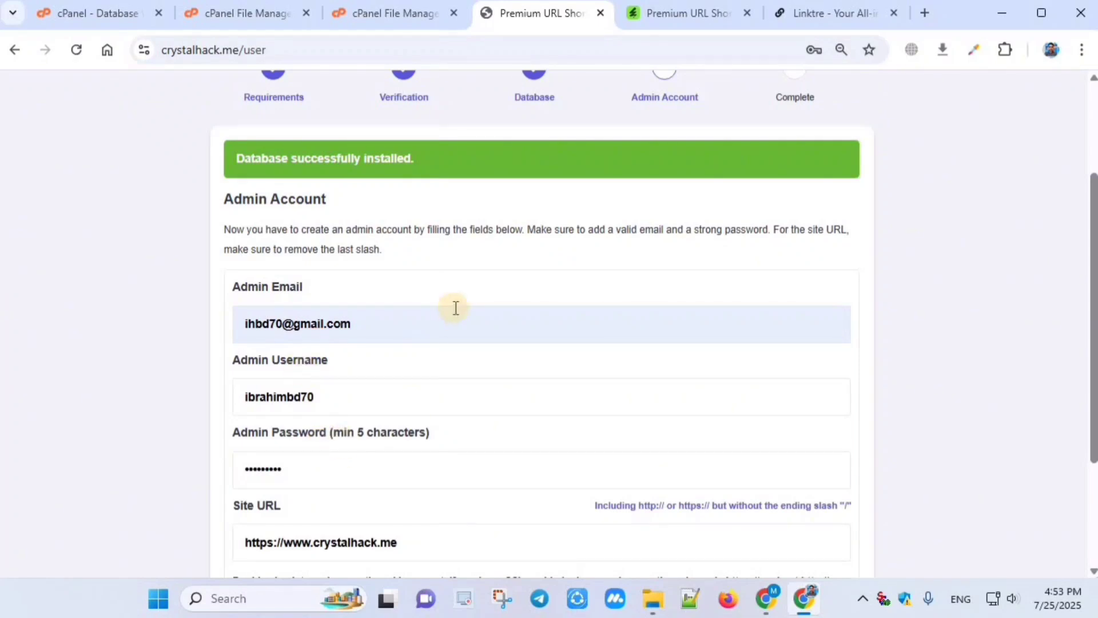
scroll(465, 308, down, 2)
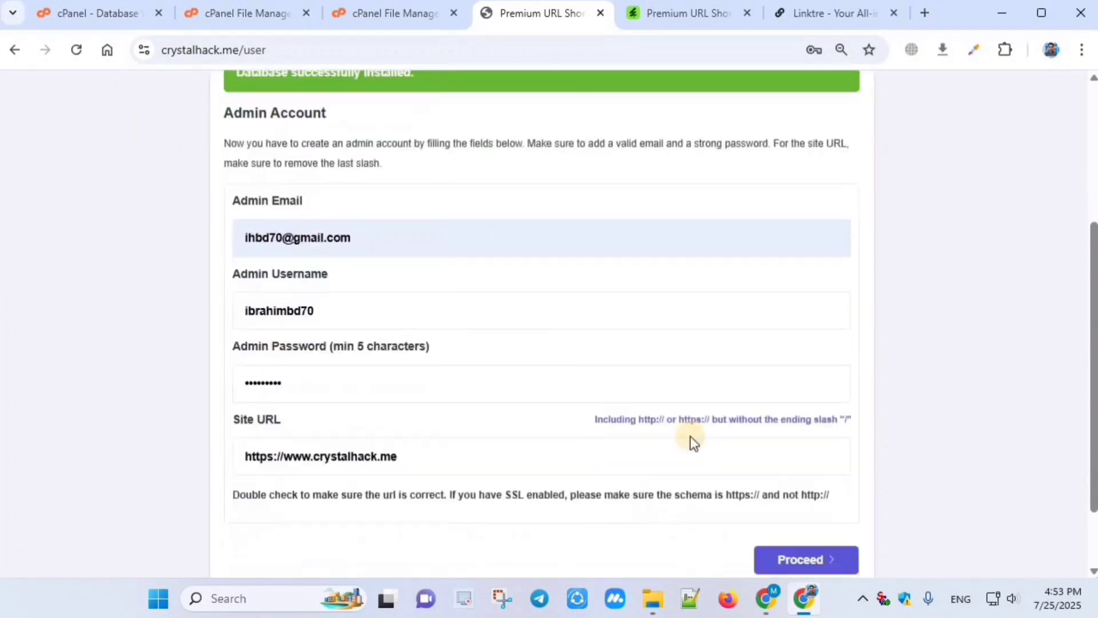
click(805, 561)
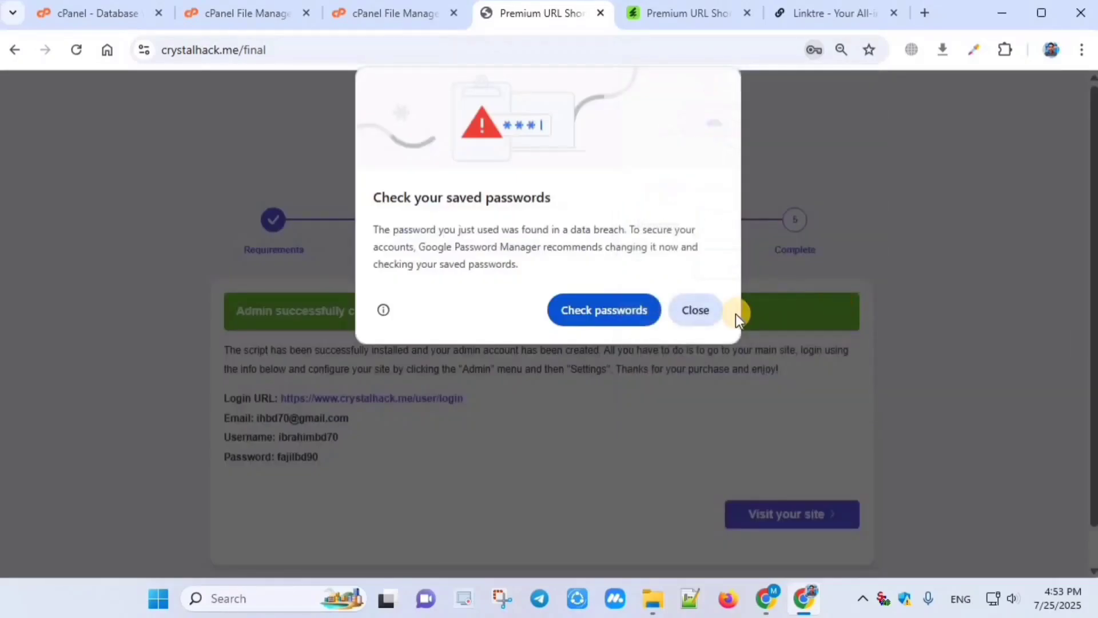
Step: Dismiss the breach warning and save the new admin login in the browser
click(708, 309)
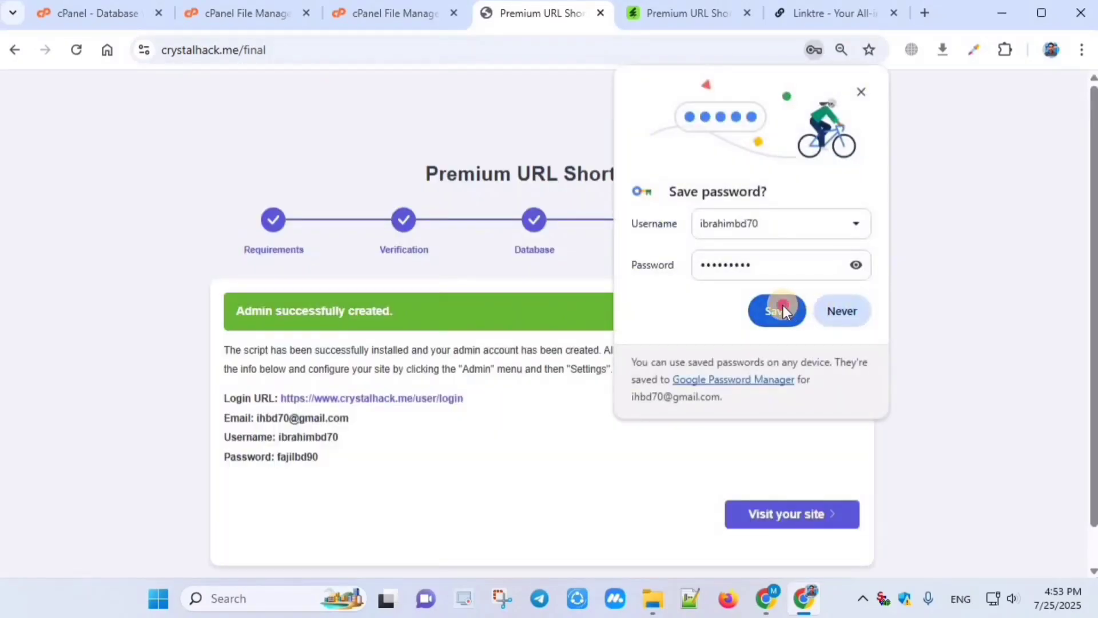
click(784, 309)
scroll(458, 311, down, 1)
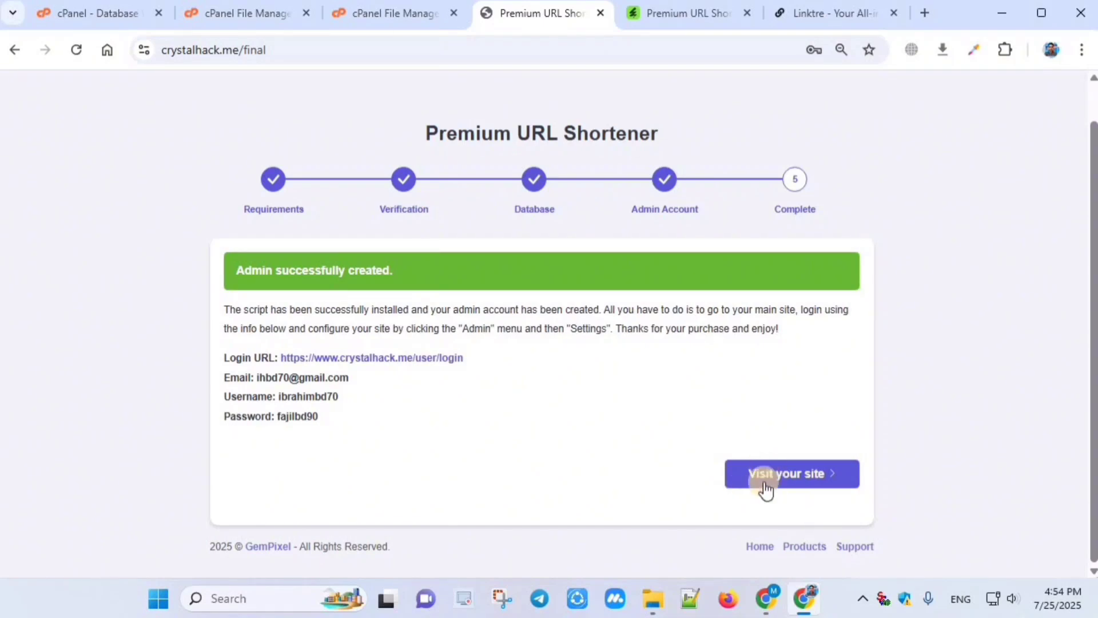
Step: Visit the newly installed crystalhack.me homepage and reload it
click(805, 485)
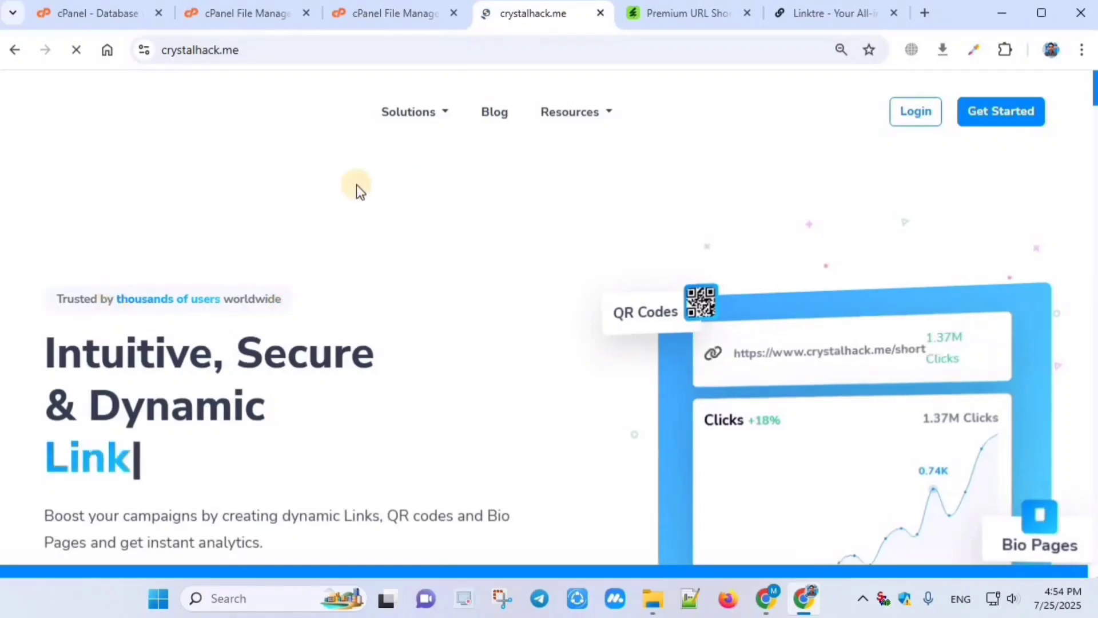
click(183, 50)
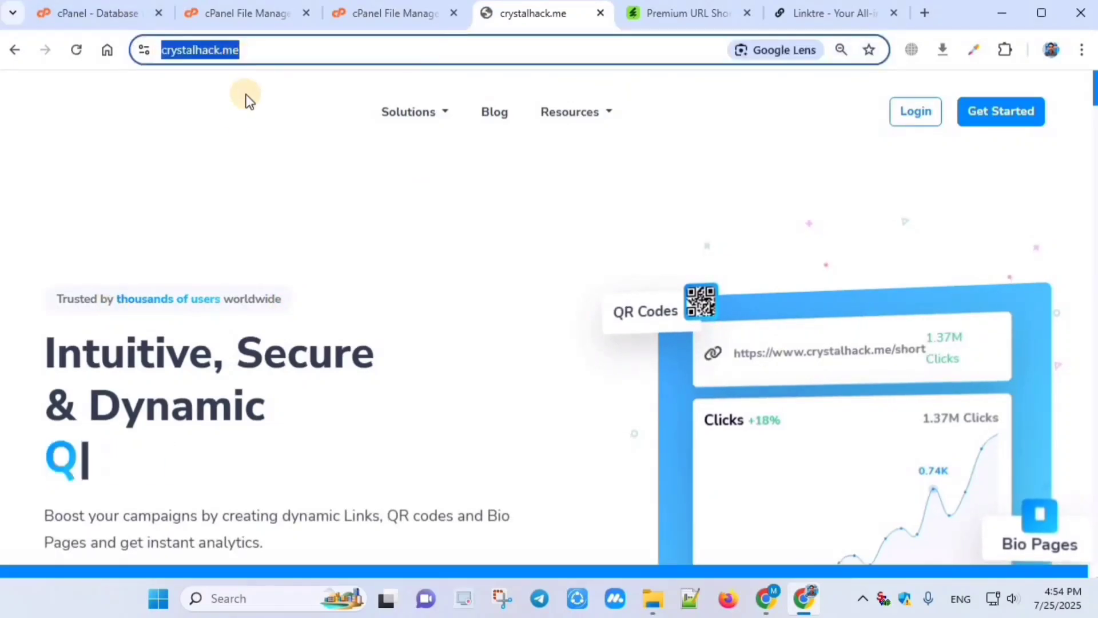
key(Return)
scroll(362, 222, down, 8)
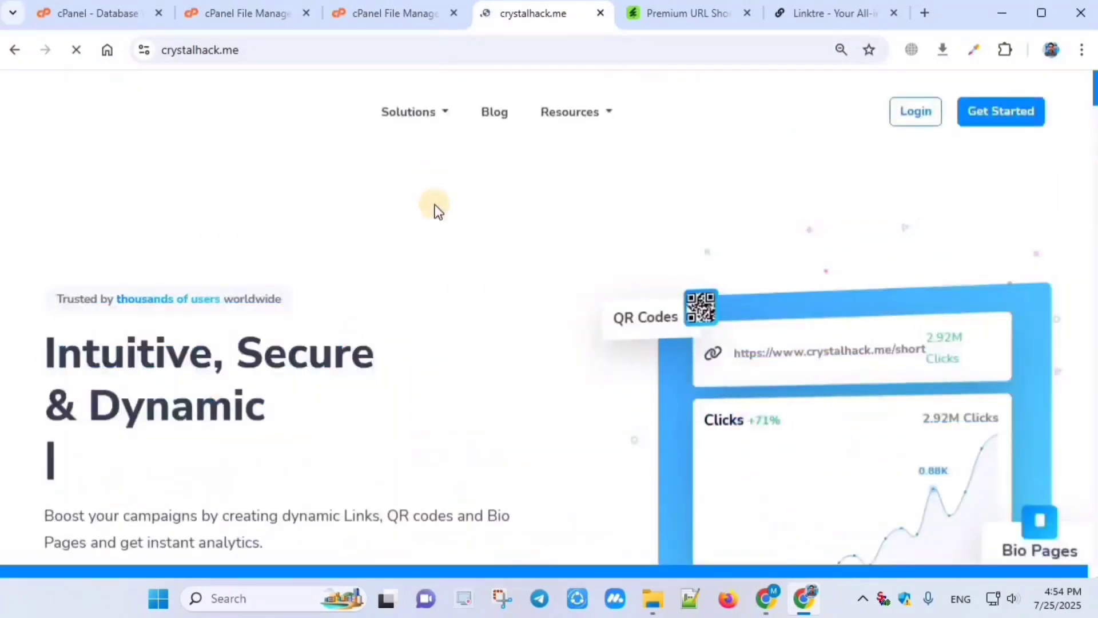
scroll(492, 223, down, 15)
scroll(442, 234, down, 7)
scroll(399, 265, up, 20)
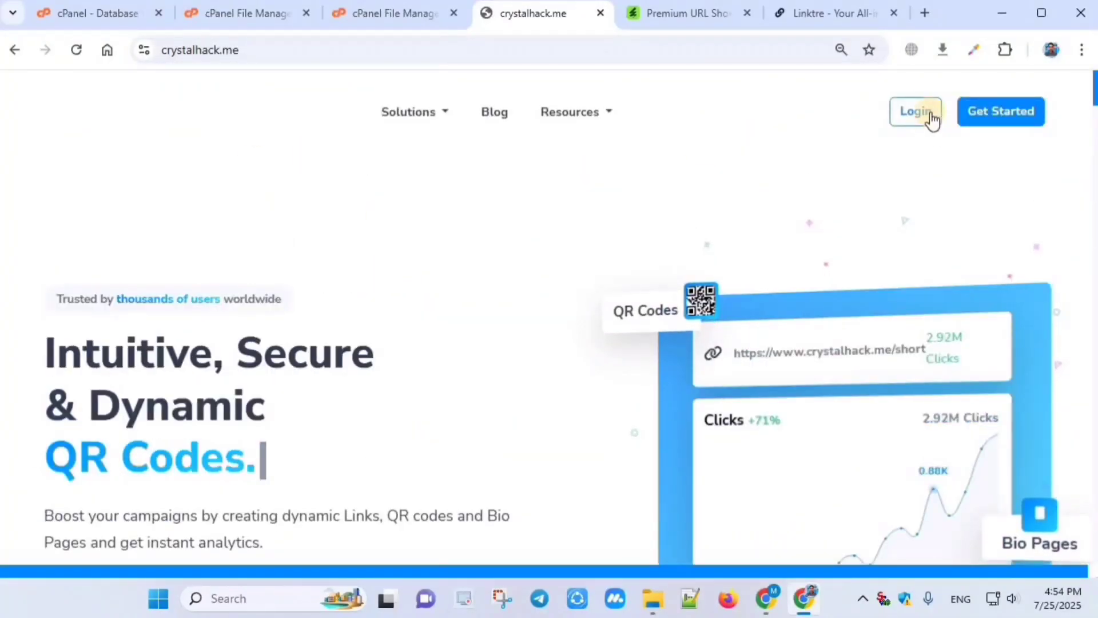
Step: Log in with the saved admin credentials and dismiss the breach warning
click(898, 111)
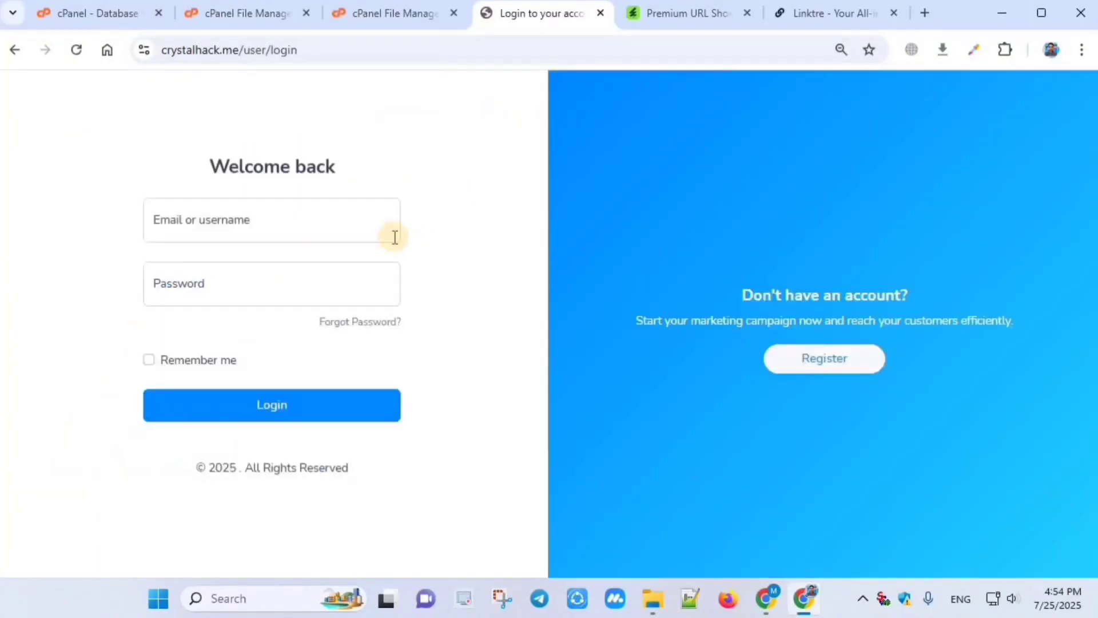
click(253, 401)
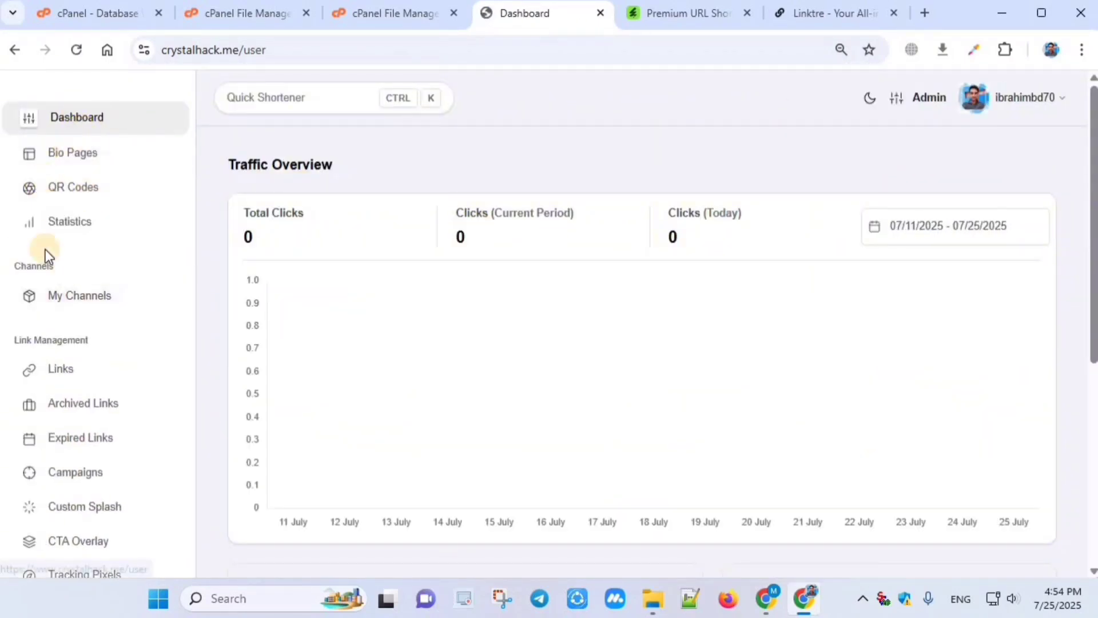
scroll(35, 372, down, 3)
scroll(713, 354, down, 5)
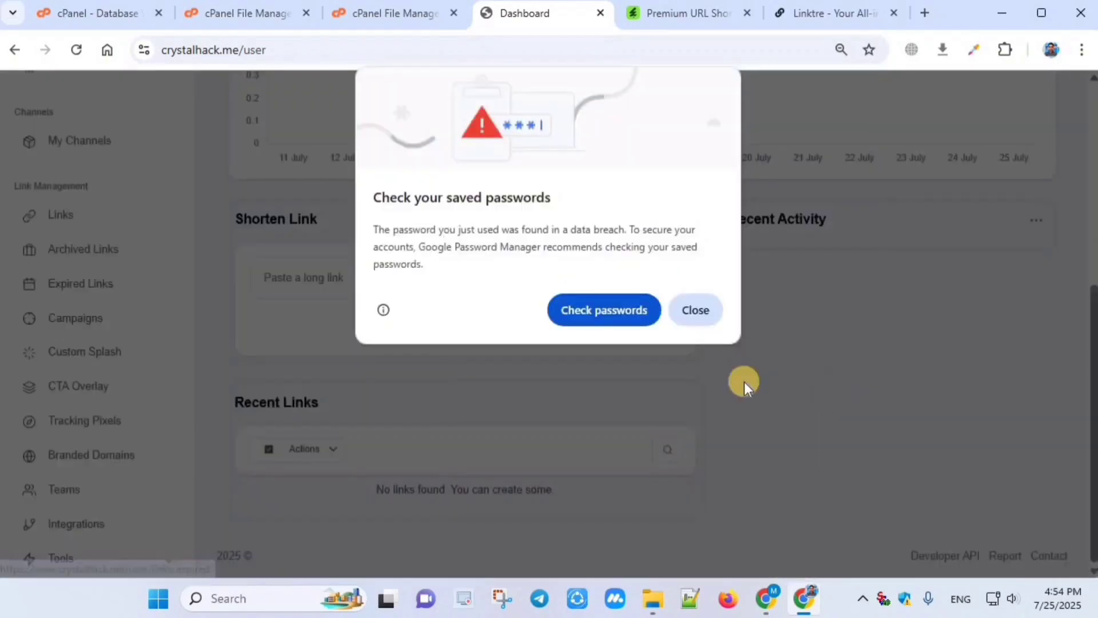
click(651, 318)
scroll(59, 215, up, 5)
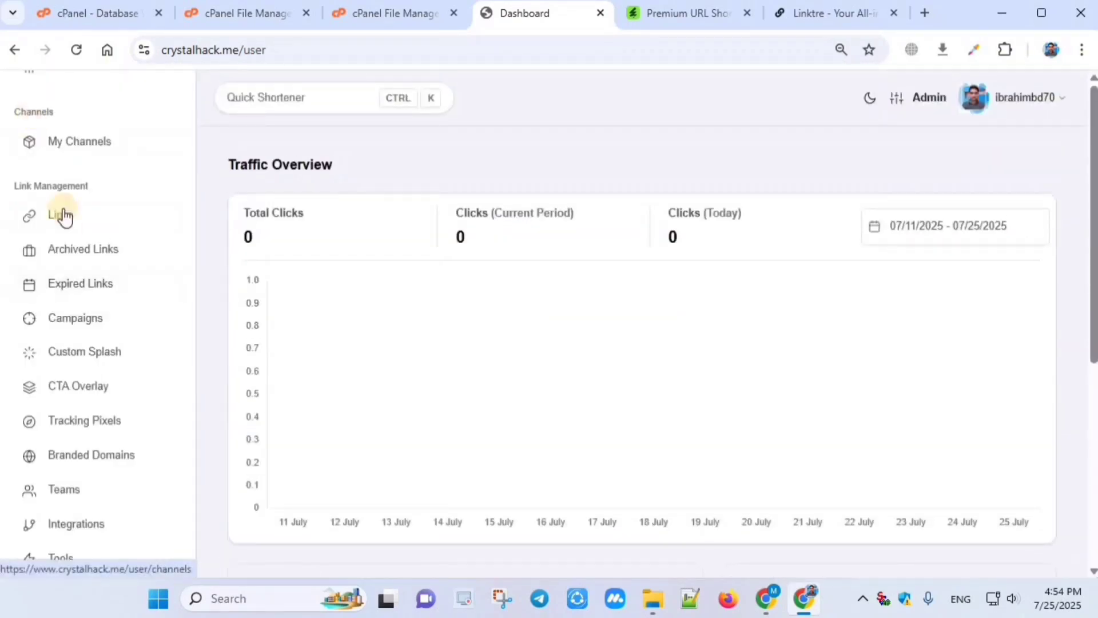
scroll(93, 98, up, 3)
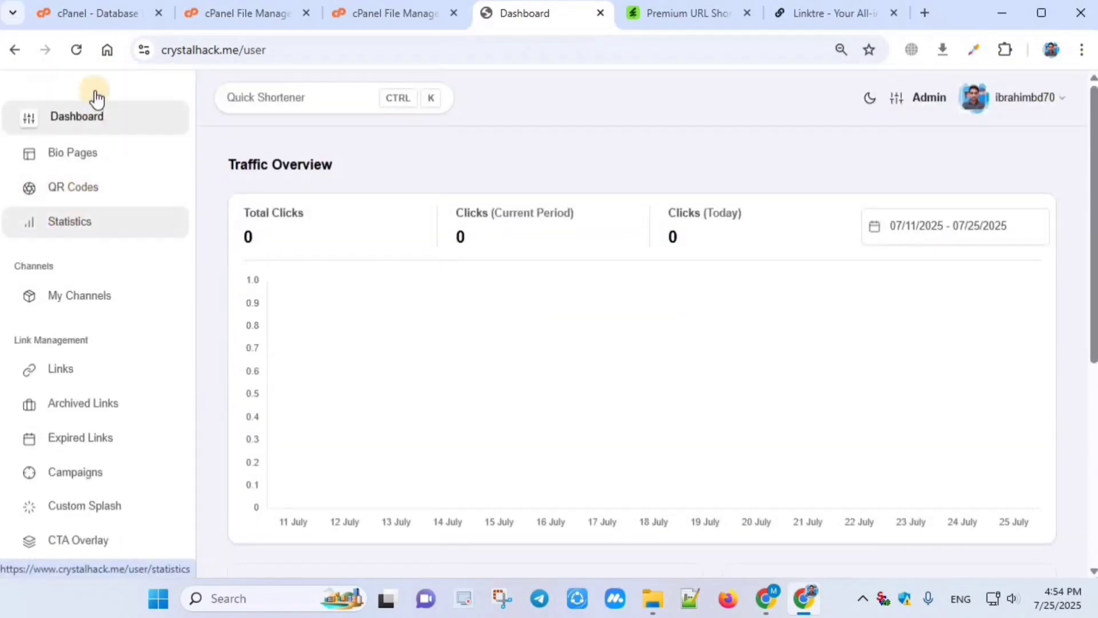
Step: Open the Admin Dashboard and check its counts of 0 links and 1 user
click(928, 99)
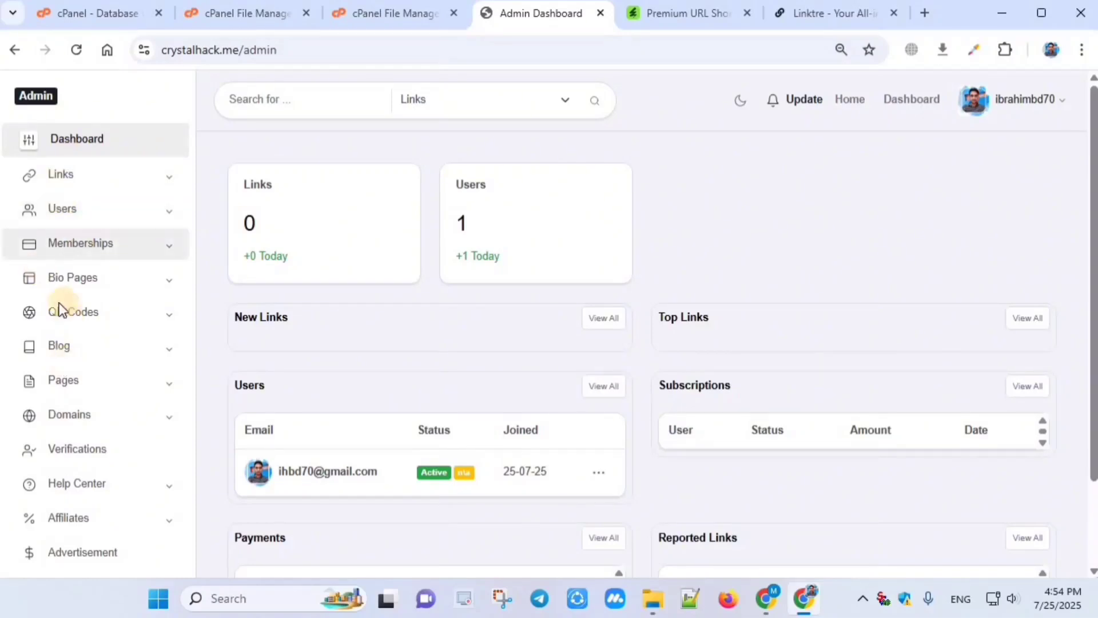
scroll(118, 297, down, 5)
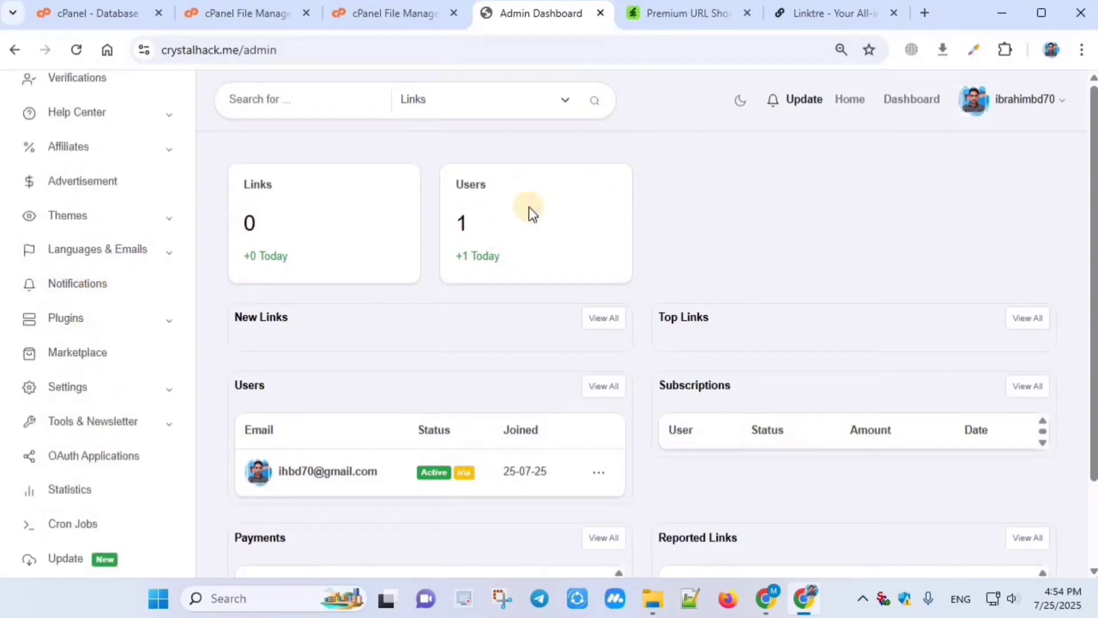
scroll(420, 230, down, 2)
drag(277, 384, 395, 400)
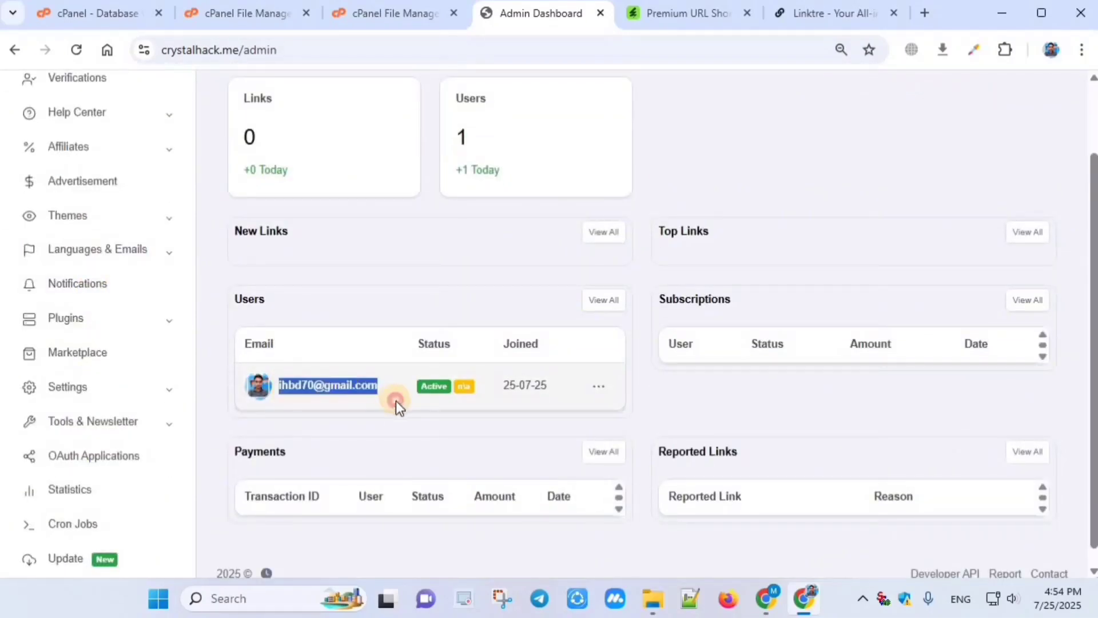
click(469, 364)
scroll(616, 233, up, 2)
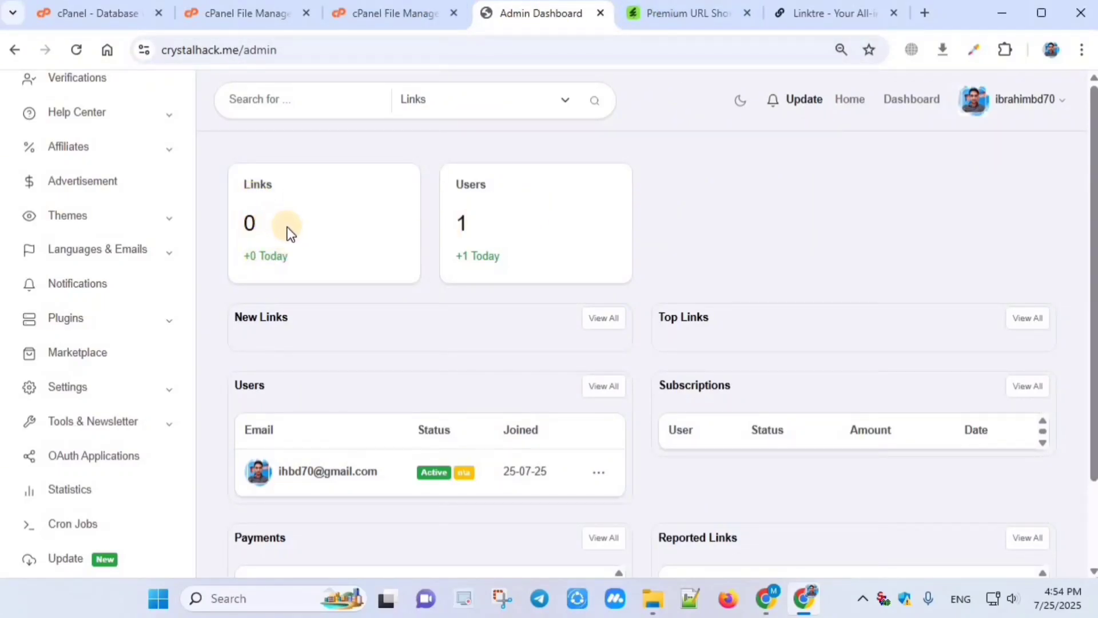
double_click(320, 225)
click(287, 199)
scroll(80, 216, up, 6)
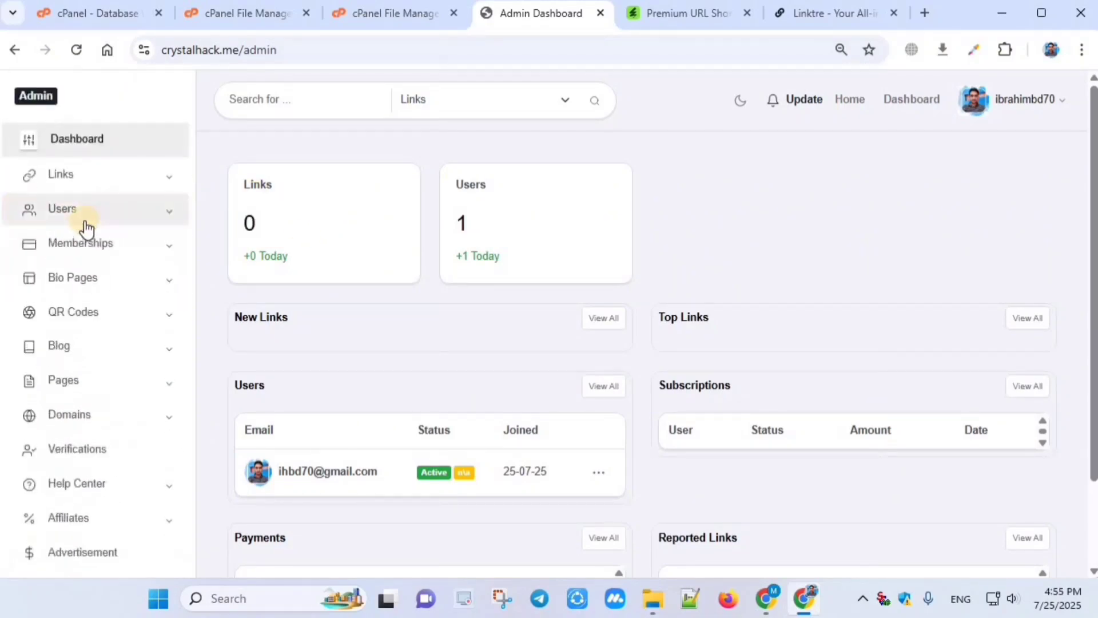